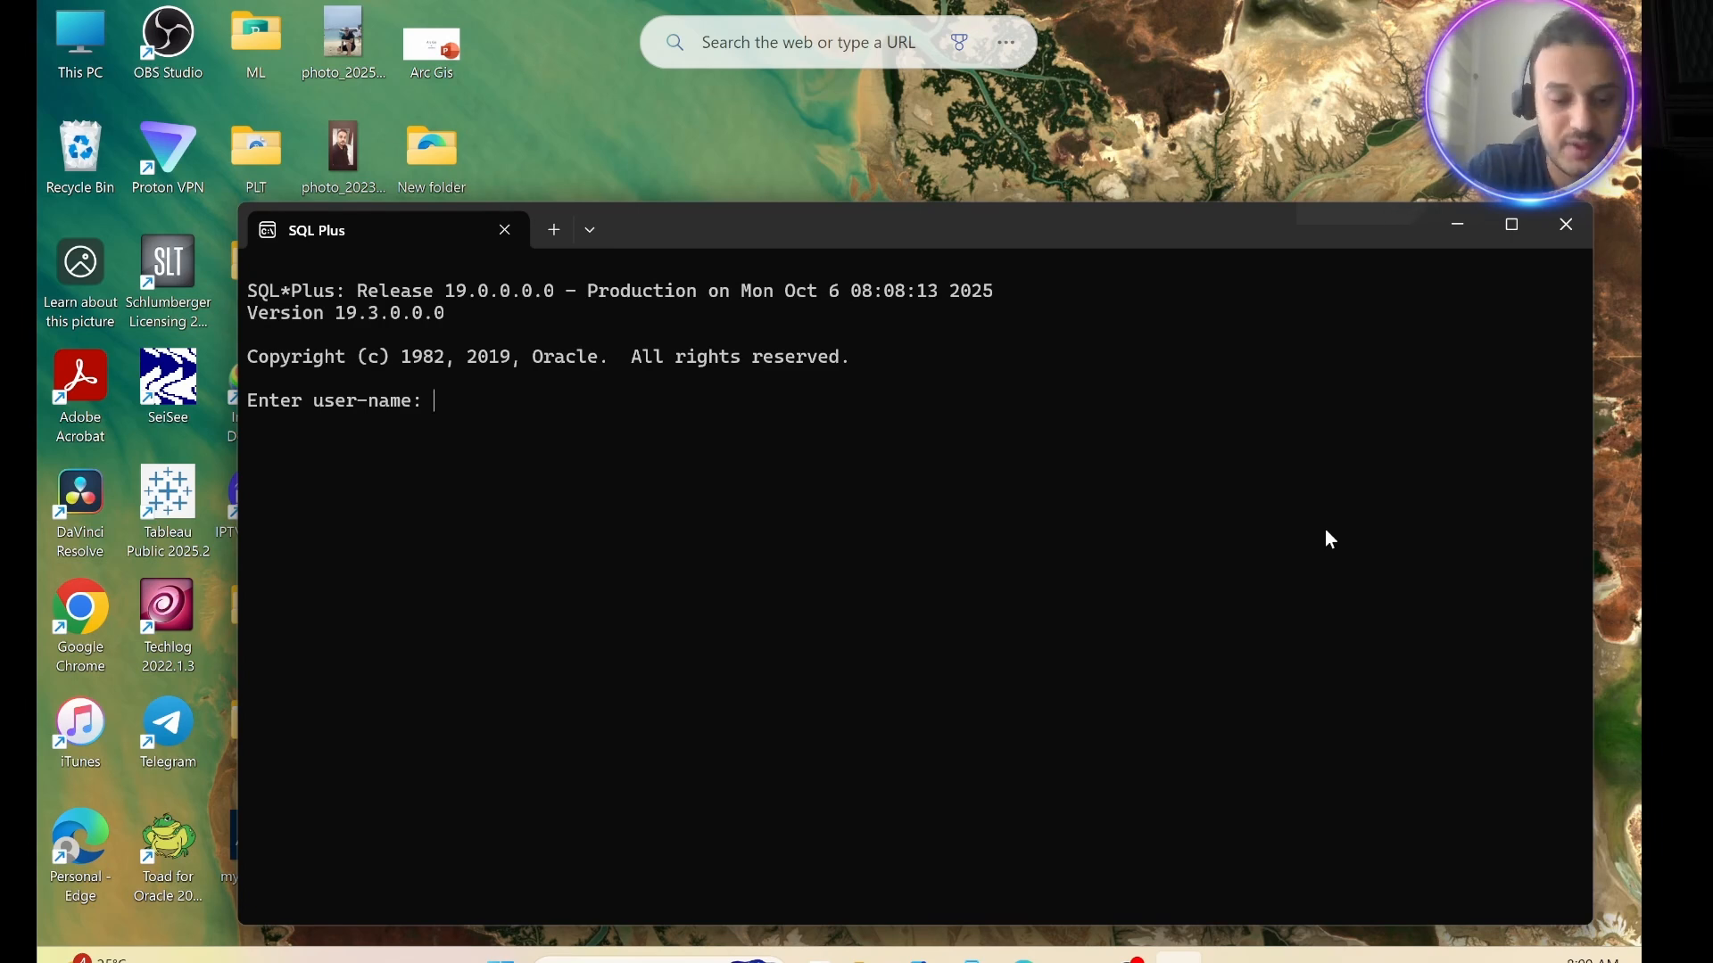
Log in to the database with the user-name entry "sqlplus / as sysdba", leaving the password blank.
text(sqlpl)
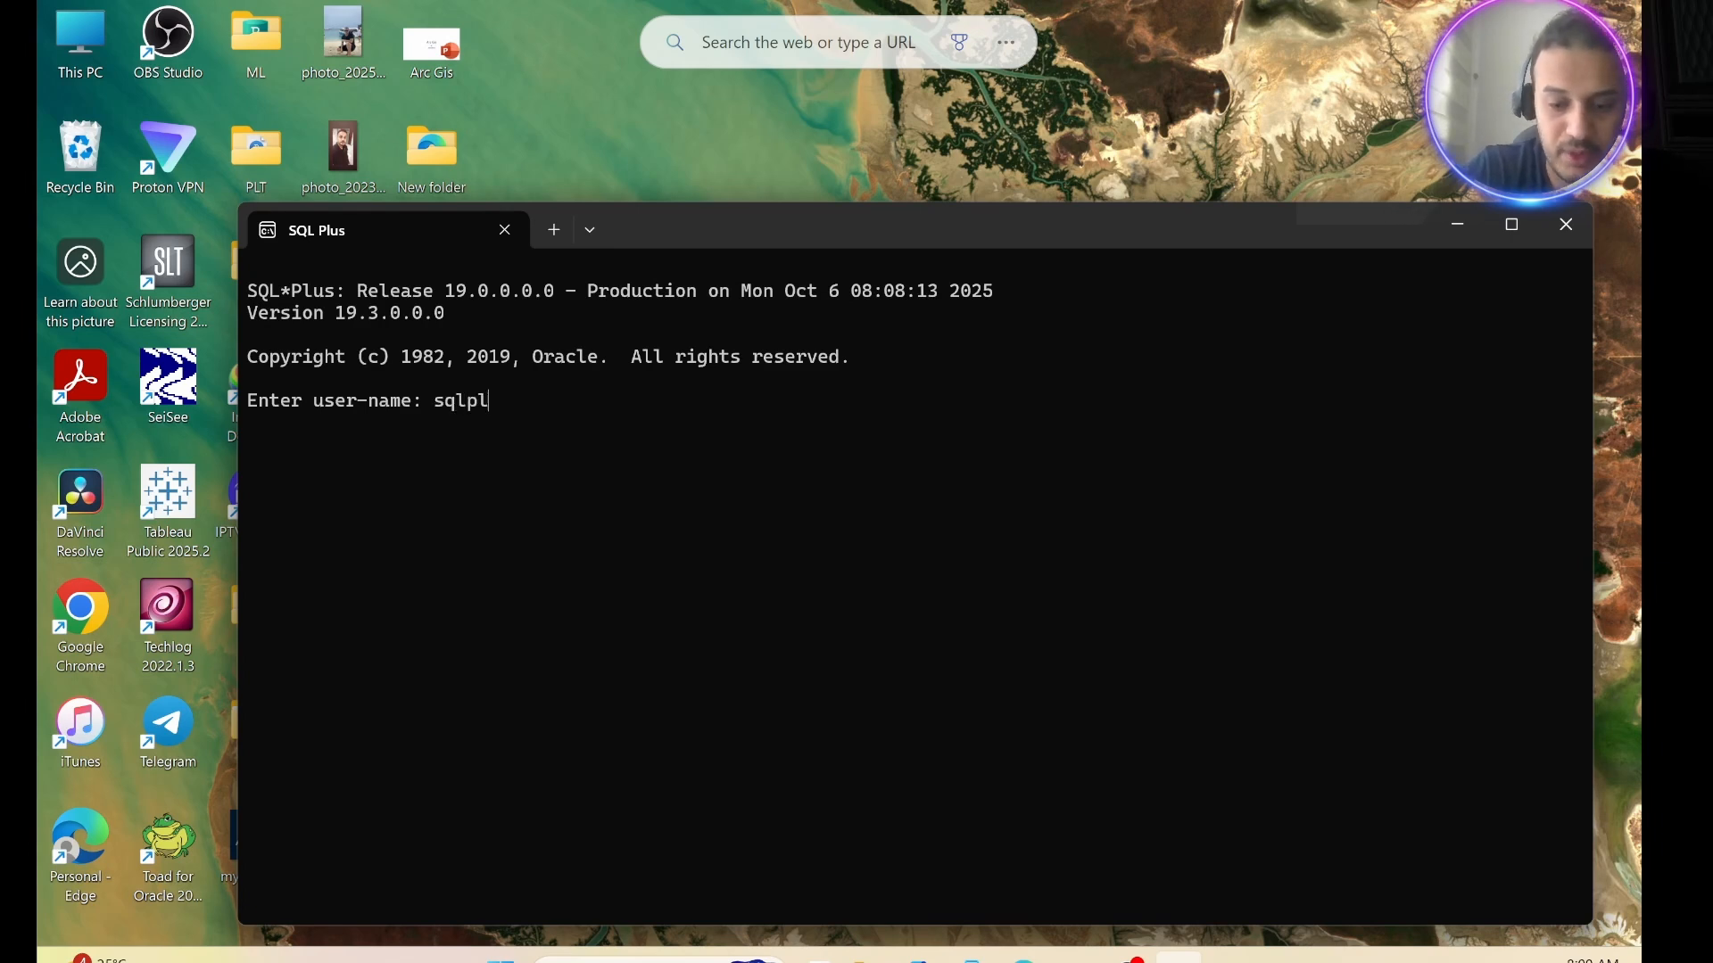
text(us /)
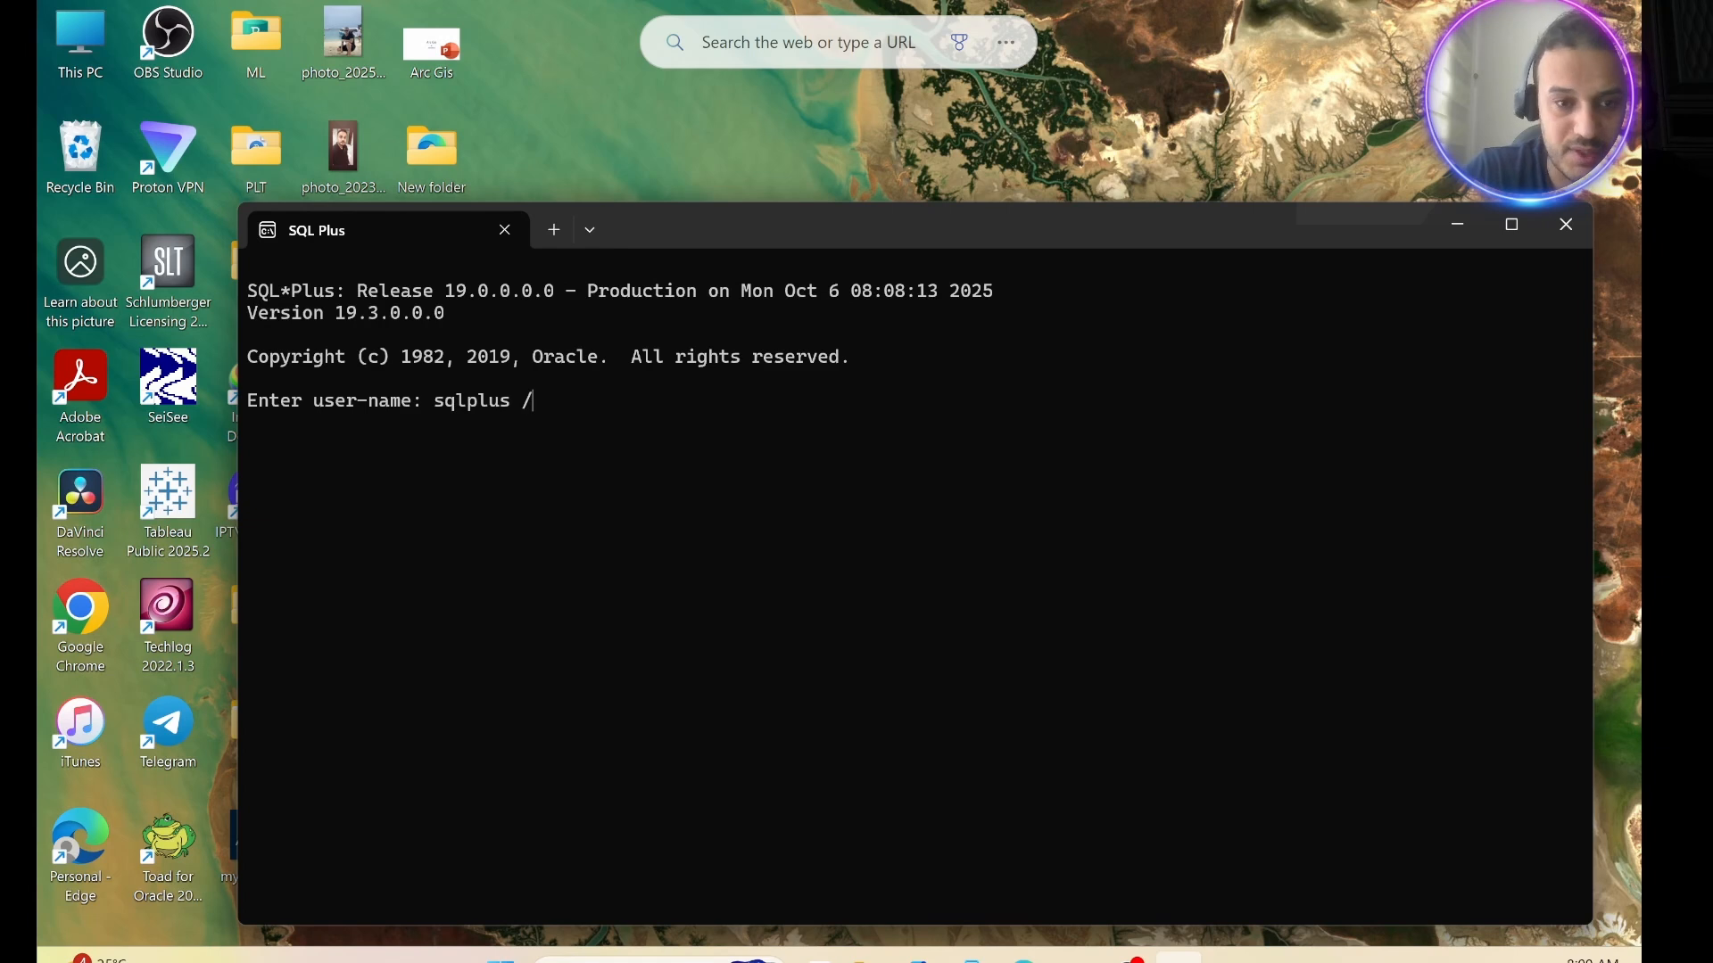
text( as sysdba)
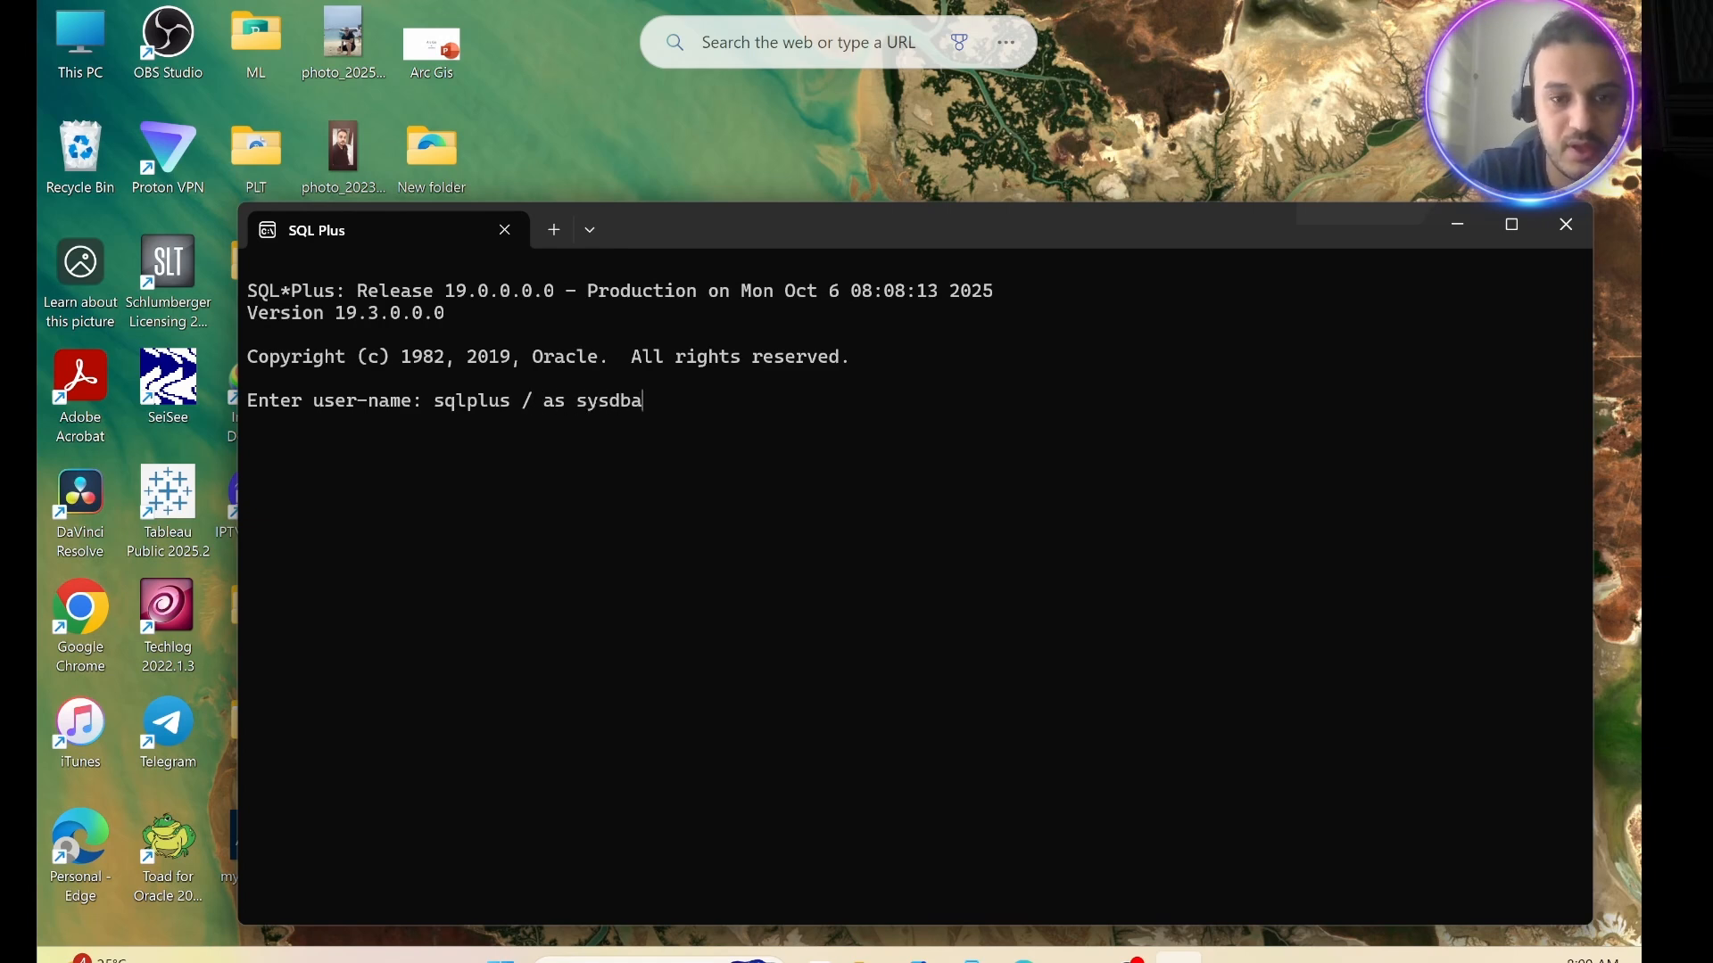
key(Return)
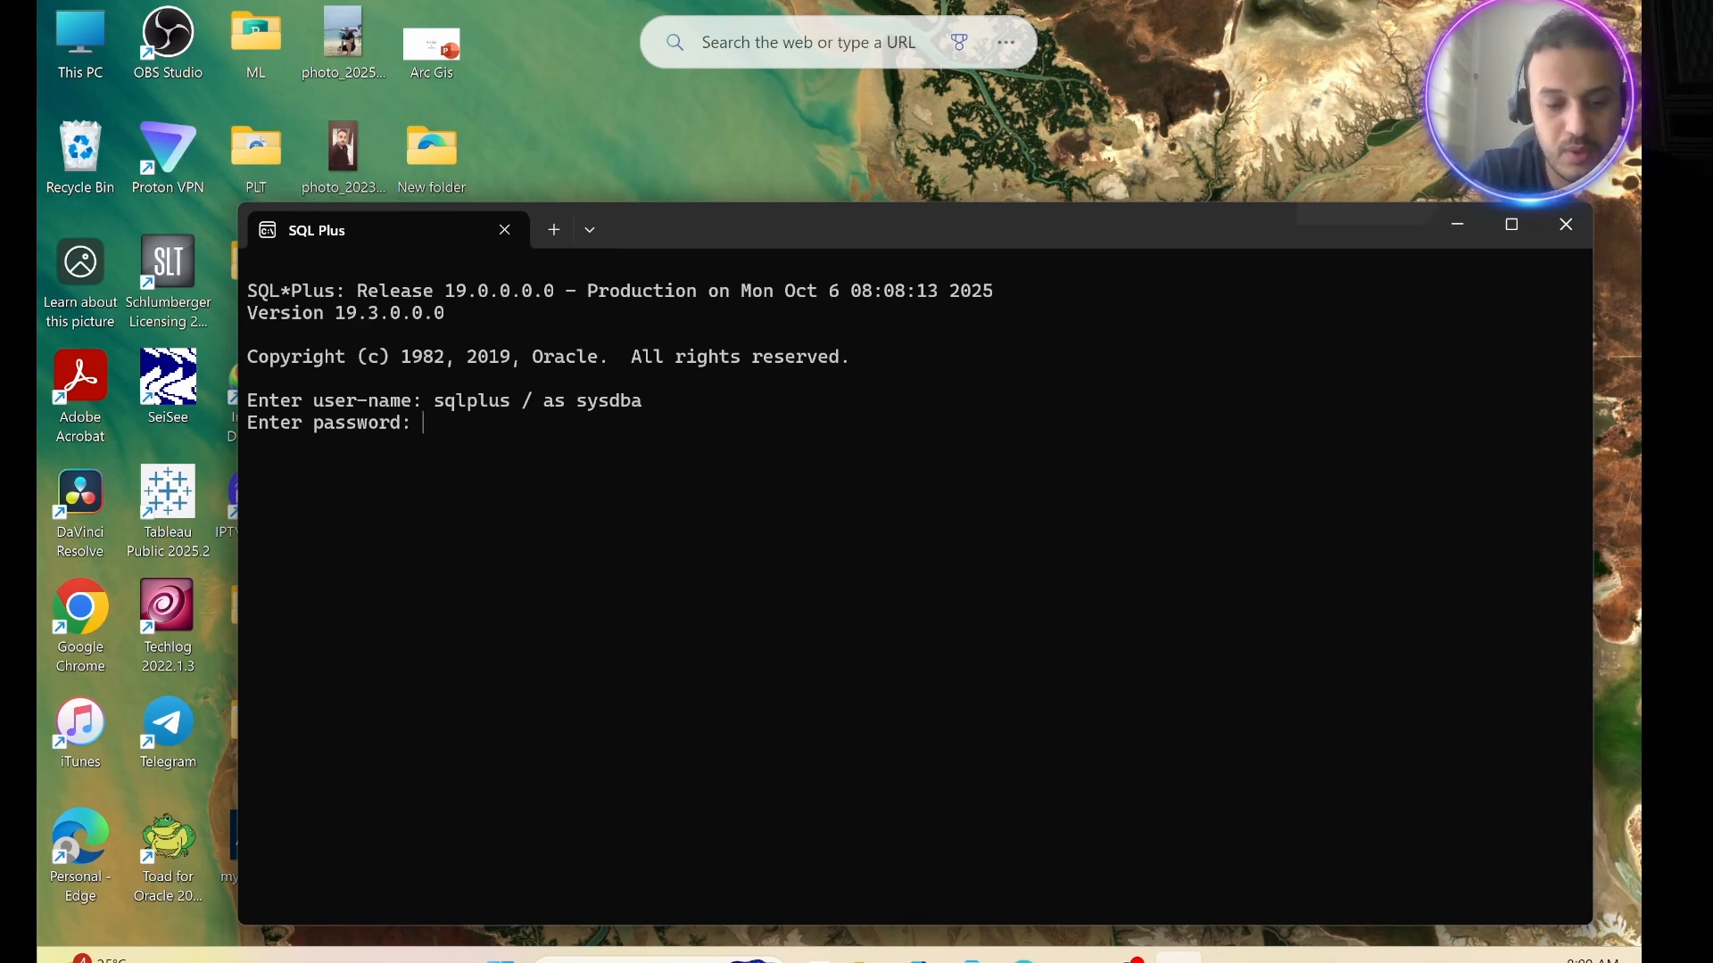
key(Return)
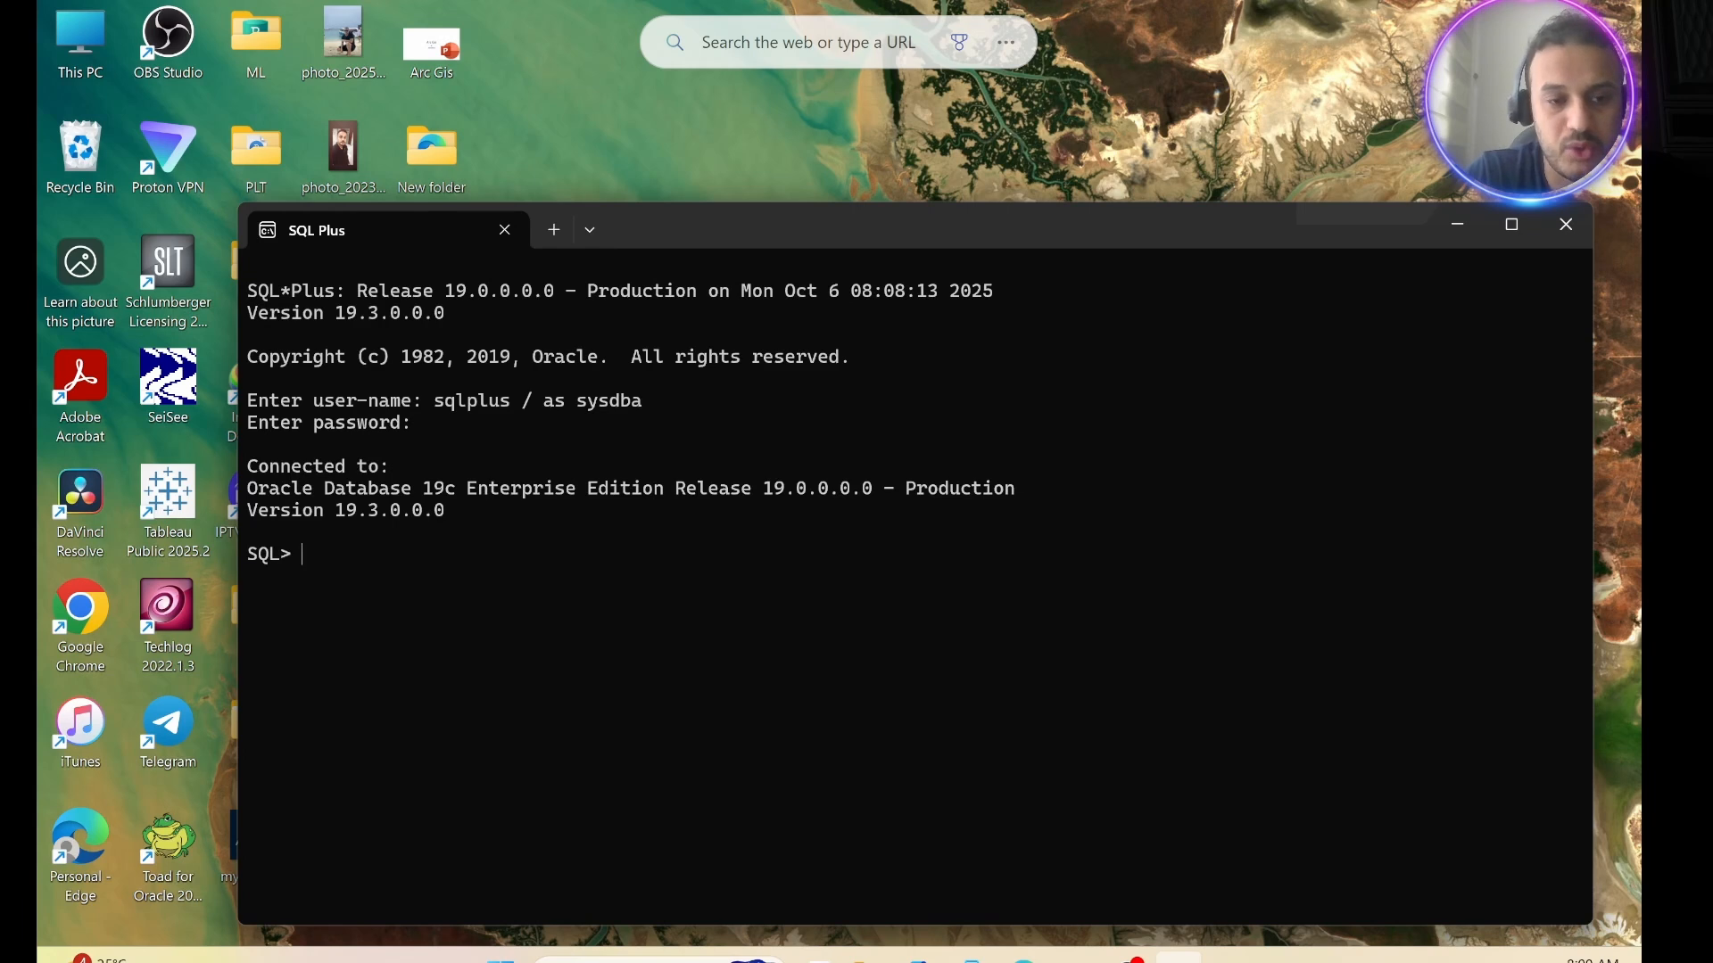
Query the current container name with "show con_name;".
text(sho)
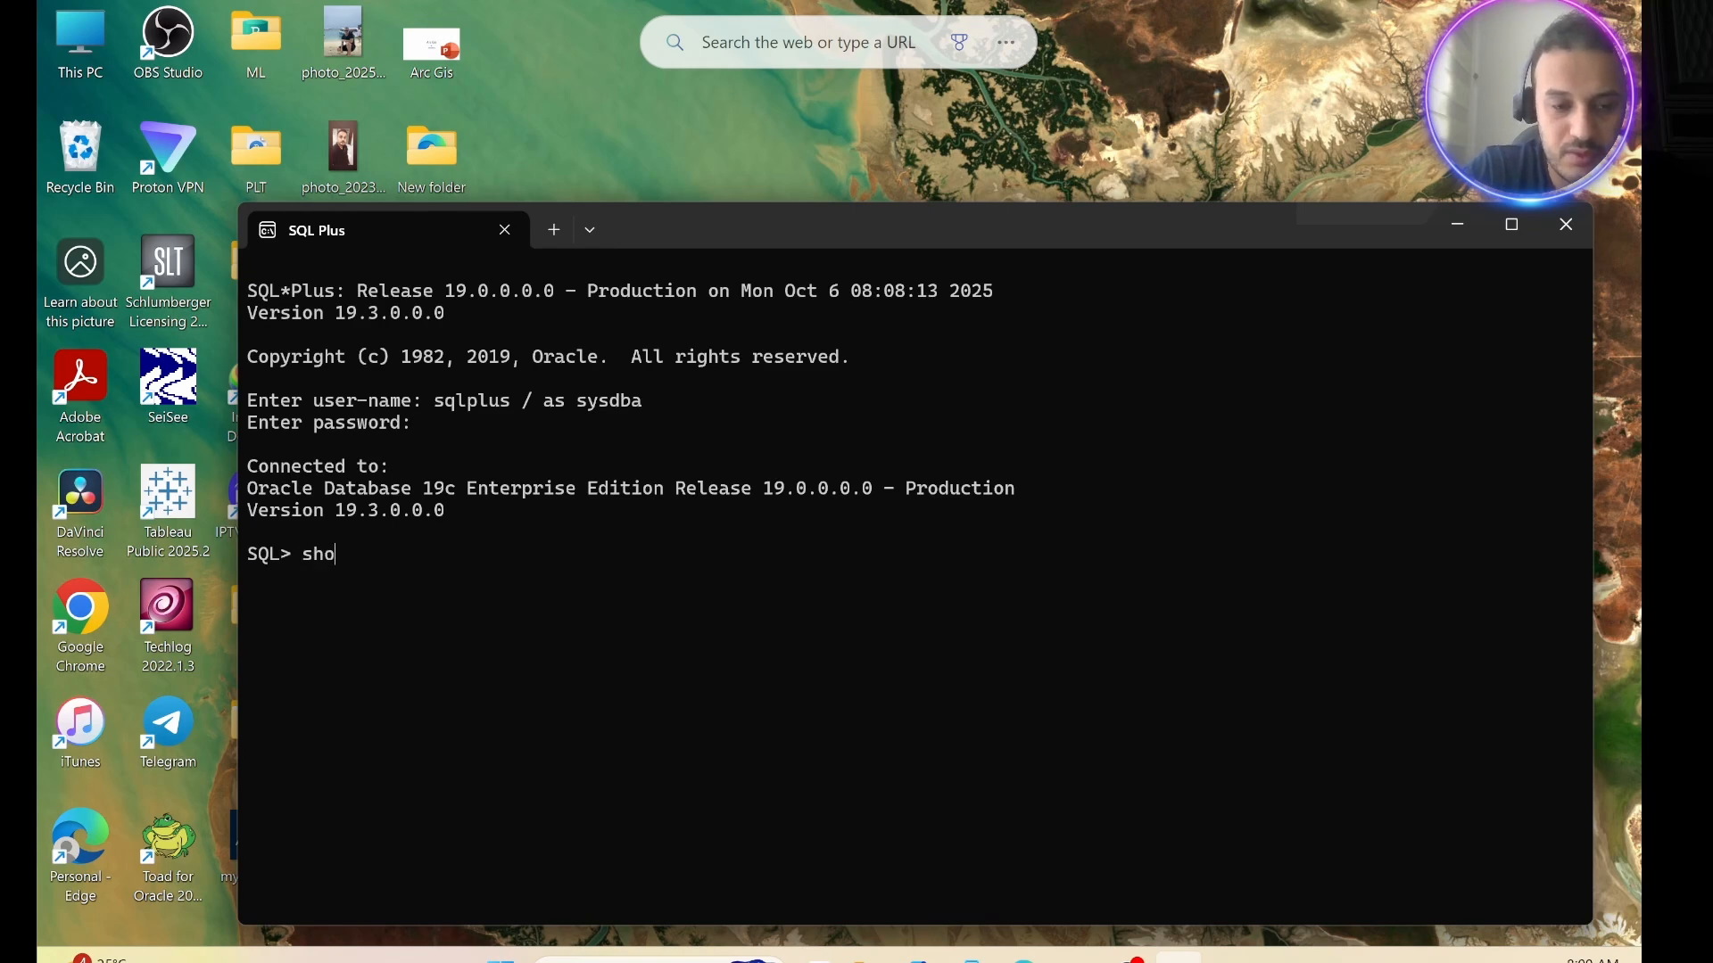
text(w con)
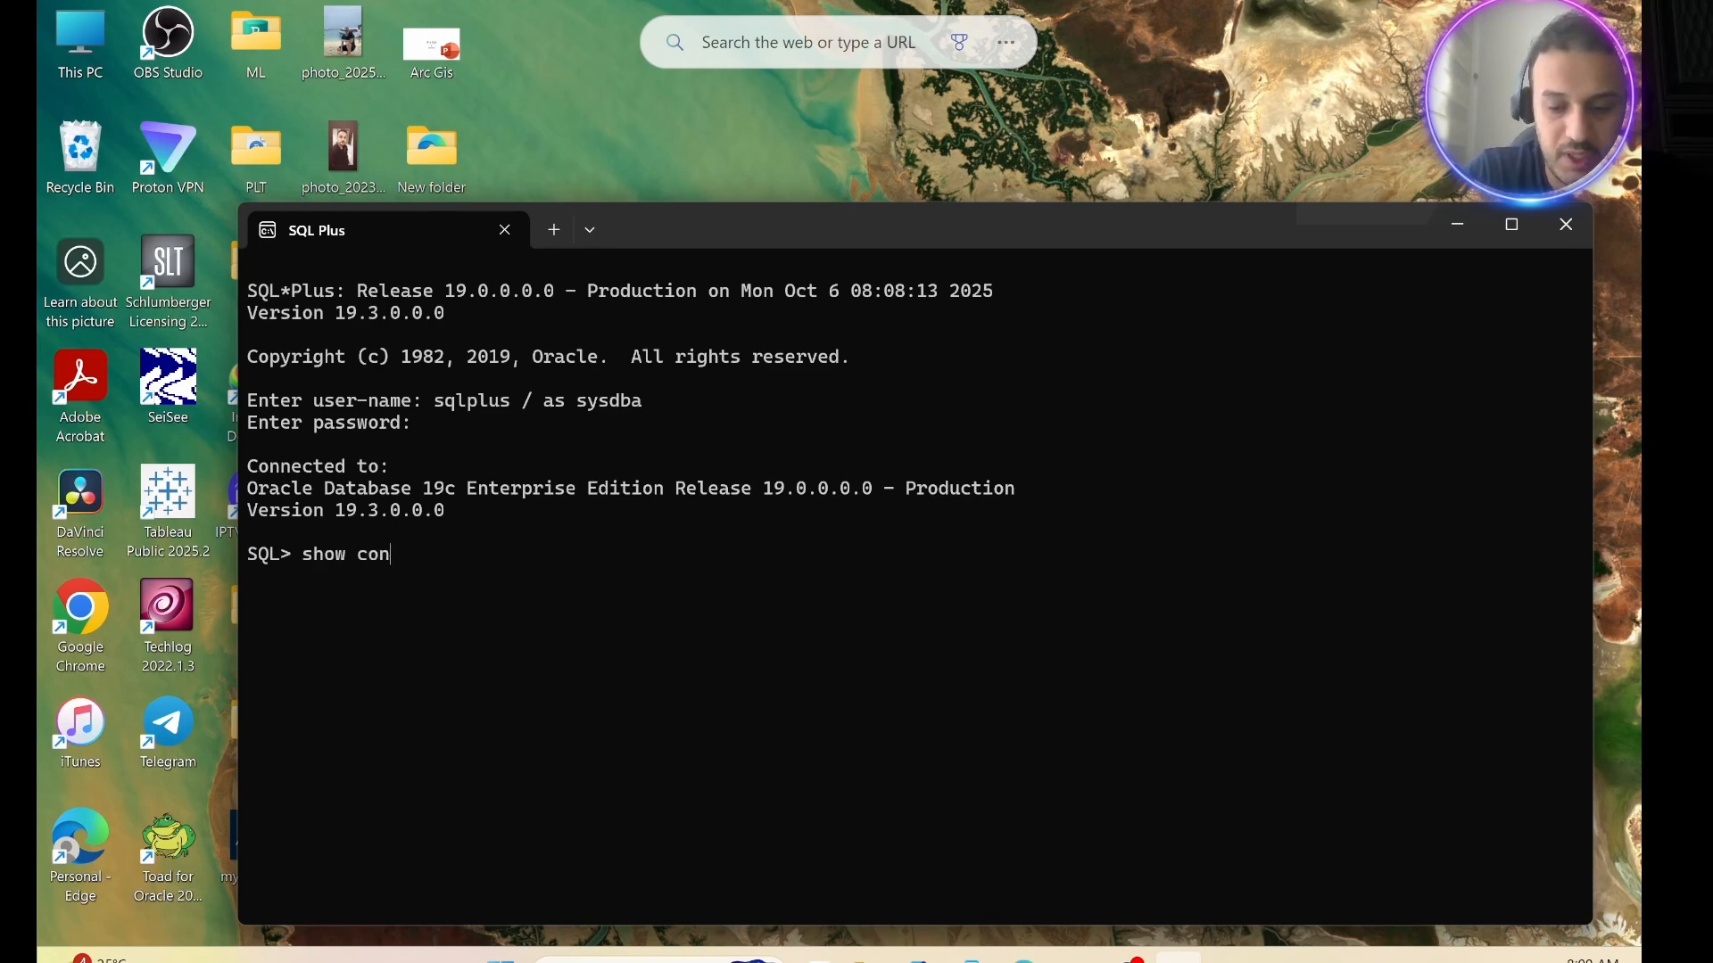
text(_name)
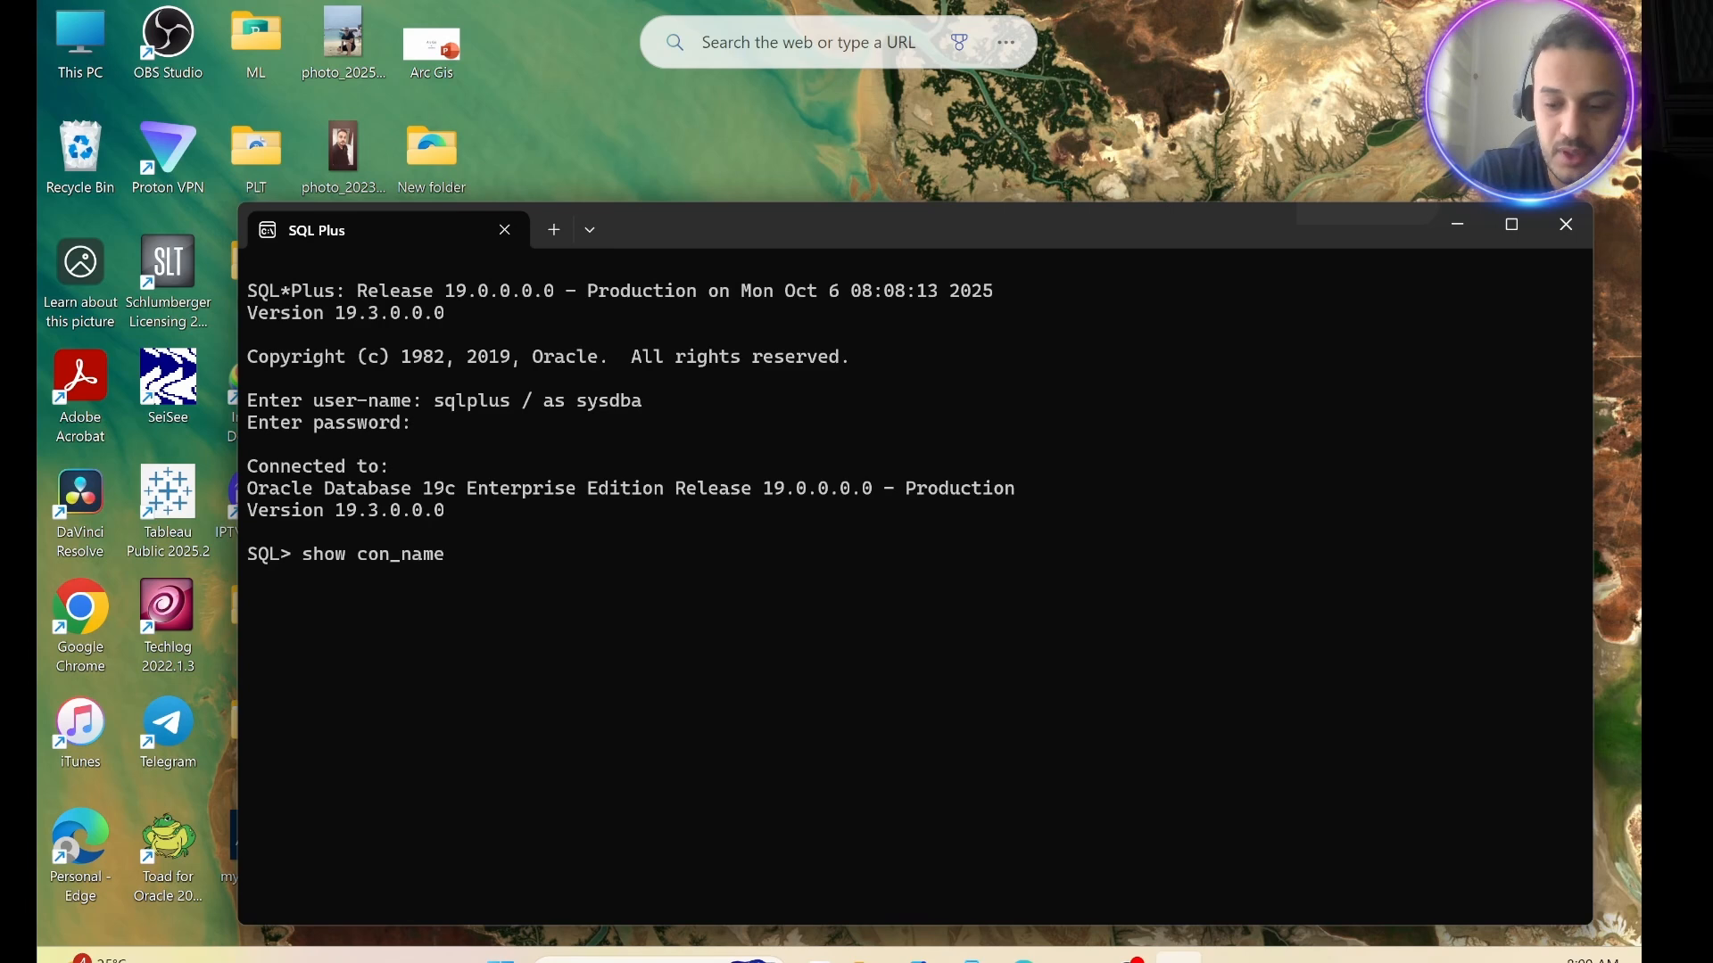
text(;)
key(Return)
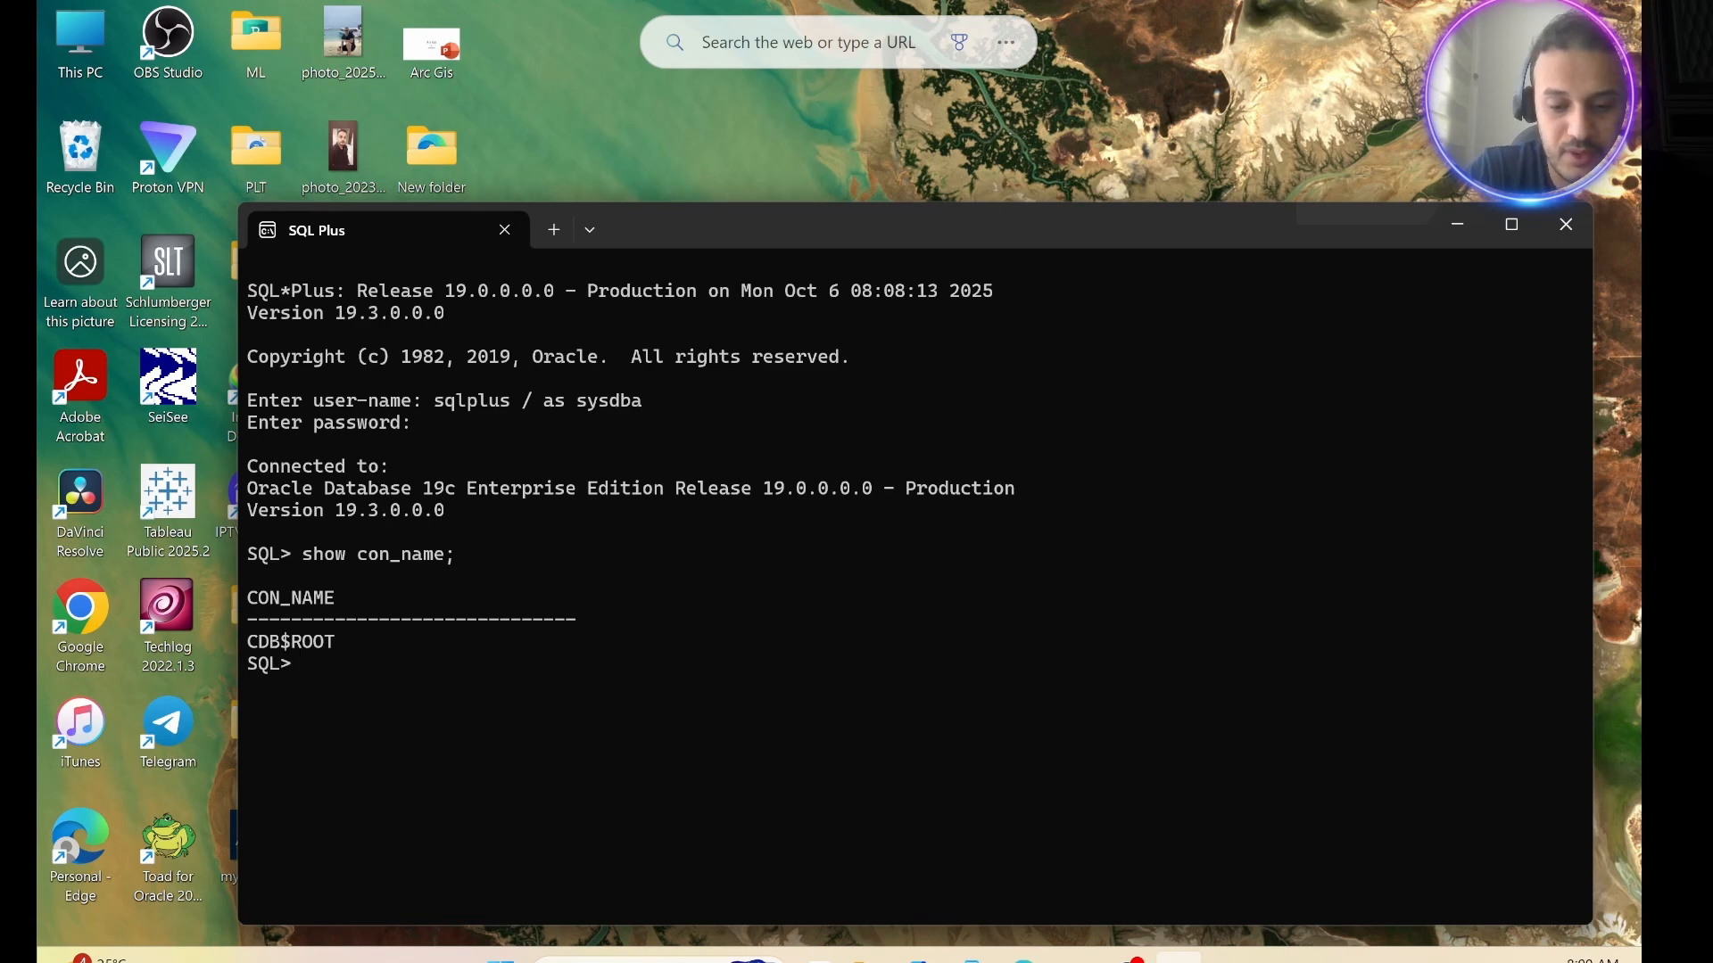
Switch the session to the pluggable database with "alter session set container = orclpdb;".
text(alter se)
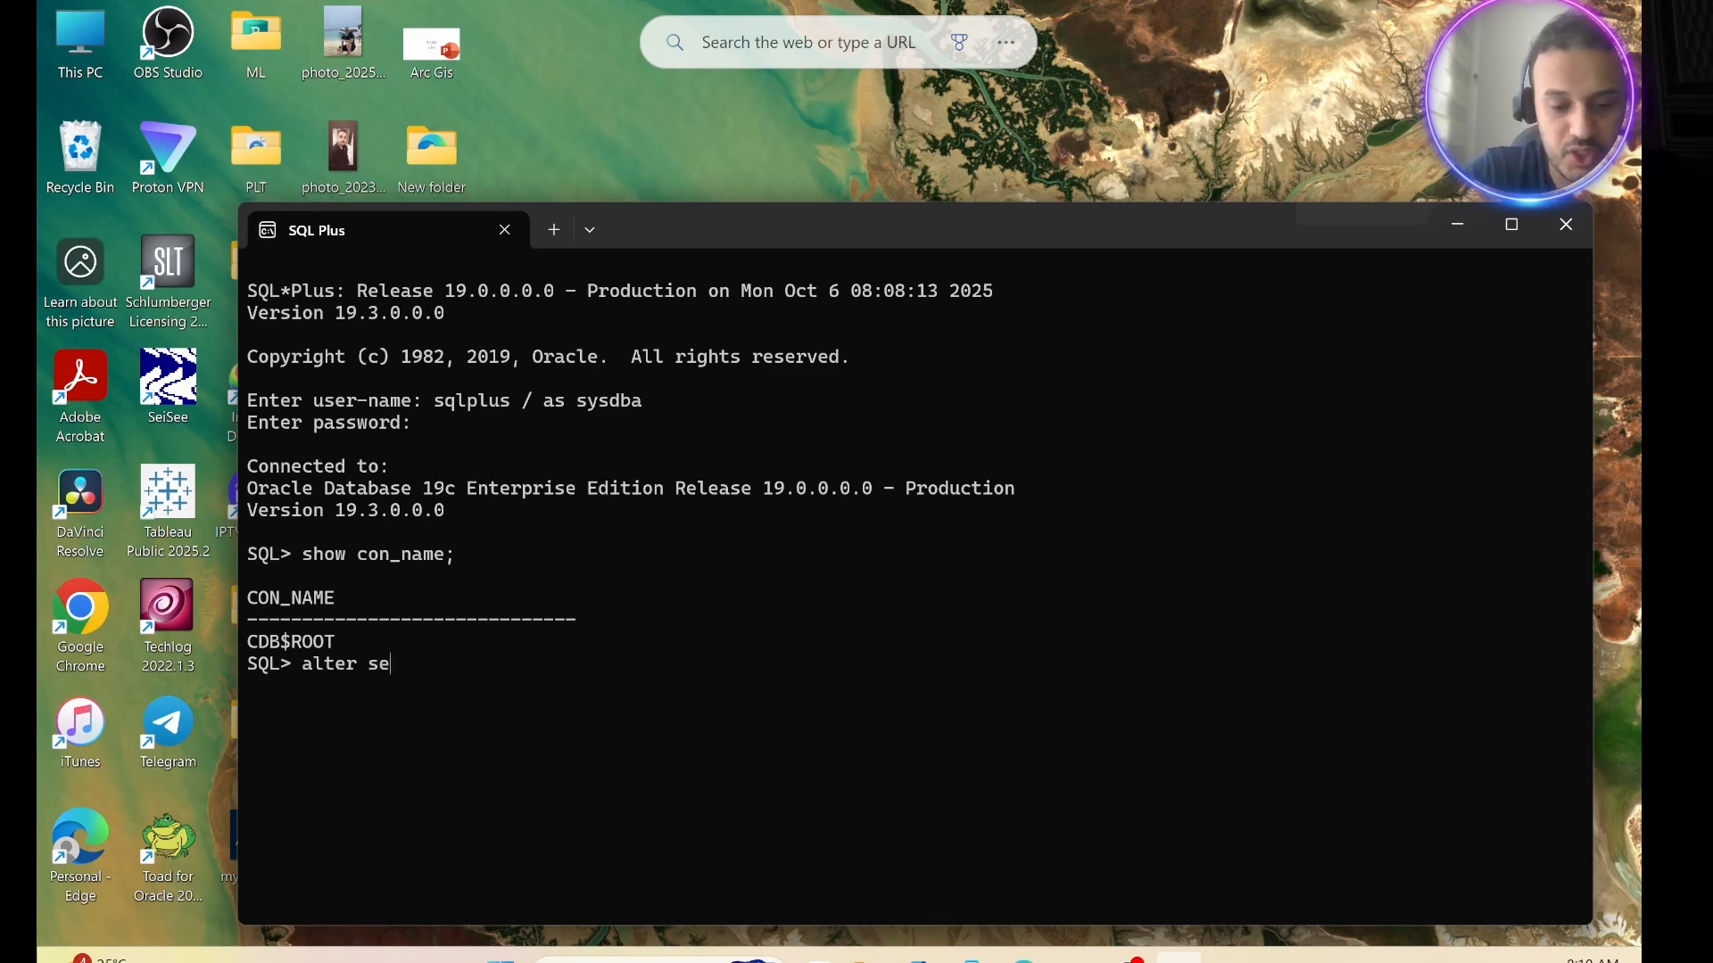
text(ssion )
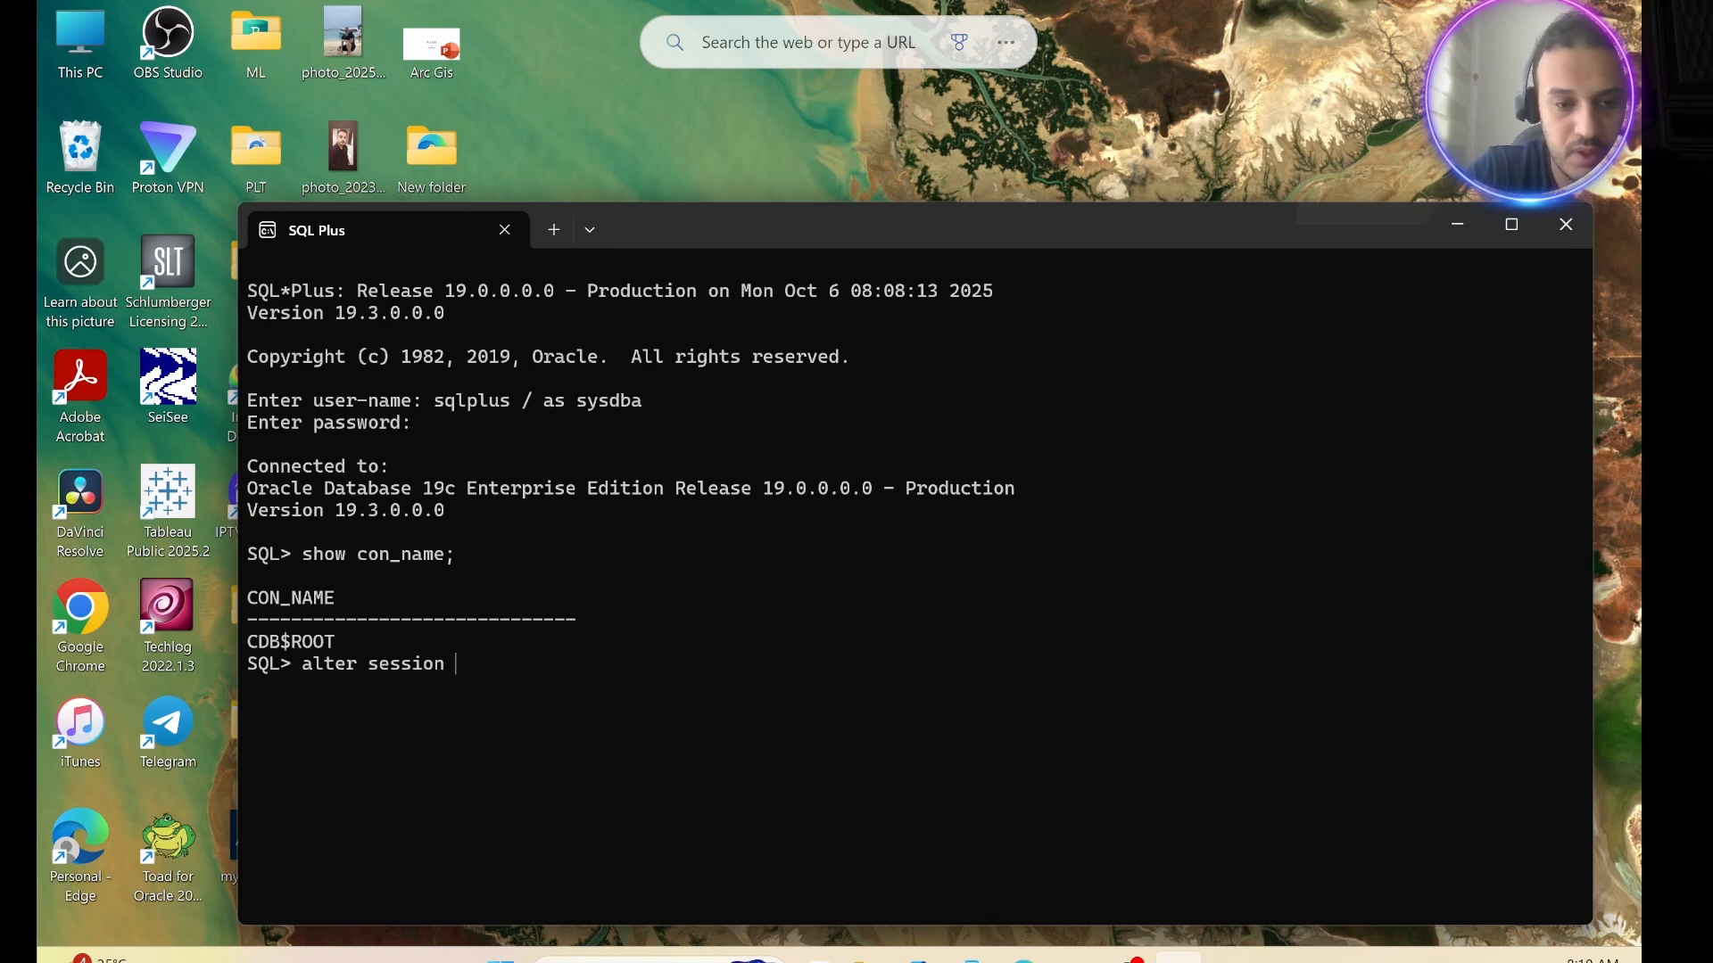
text(set conat)
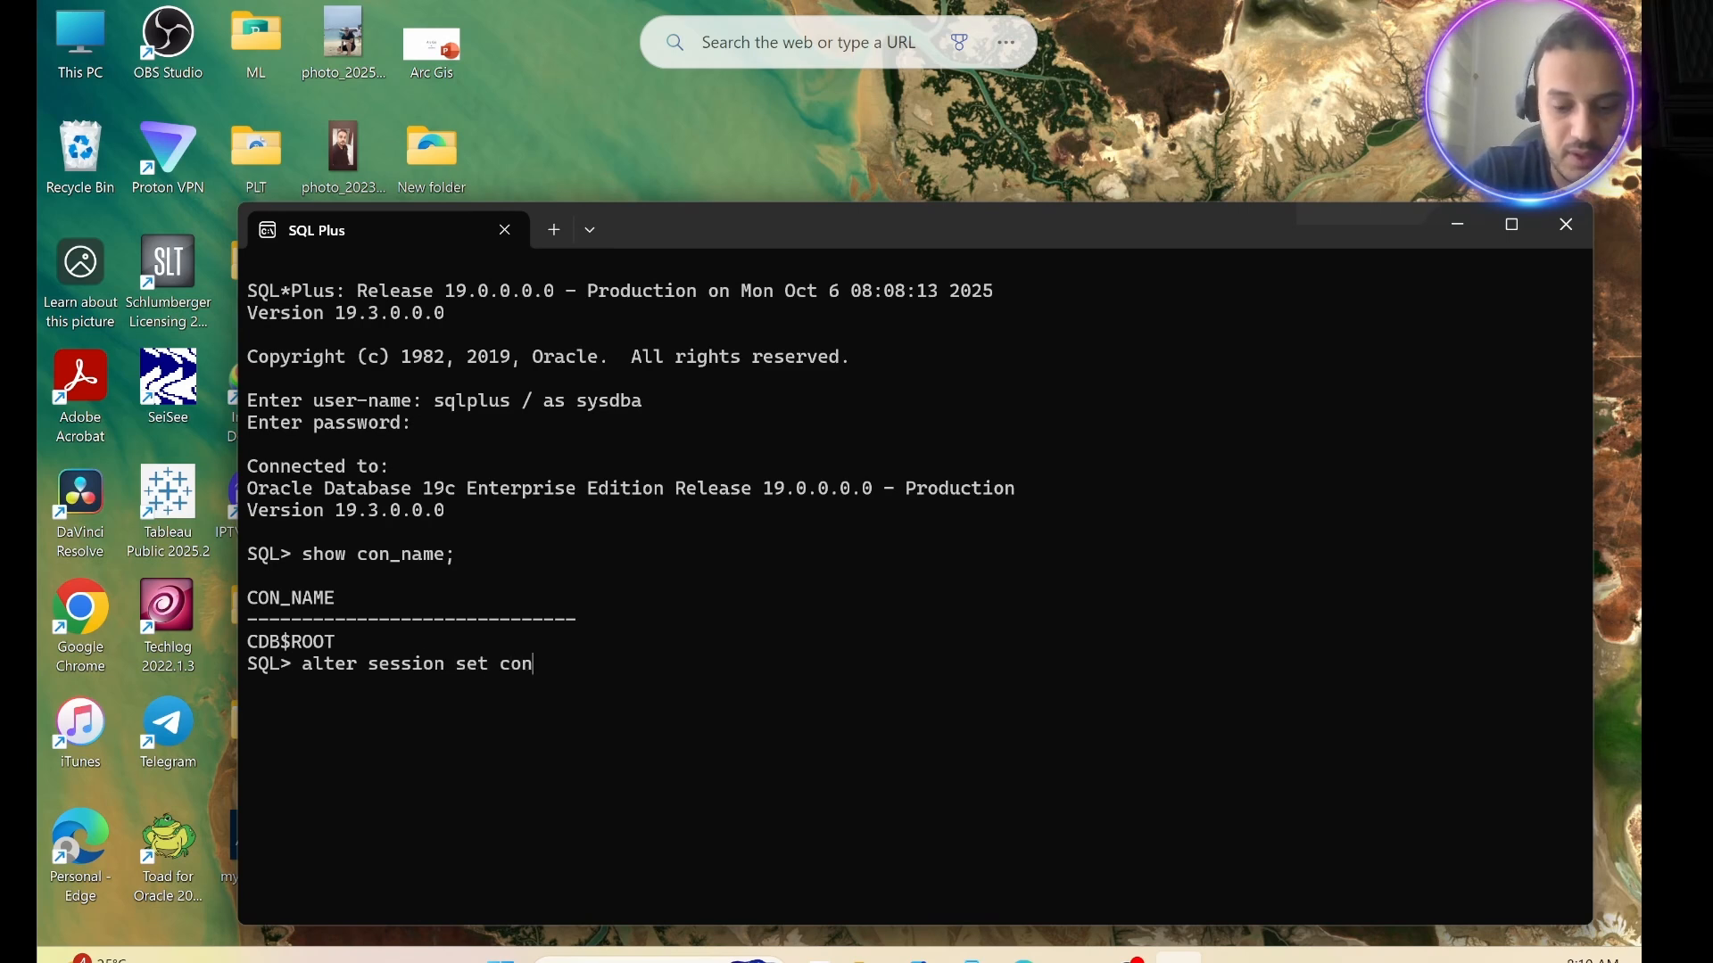
key(BackSpace)
key(BackSpace)
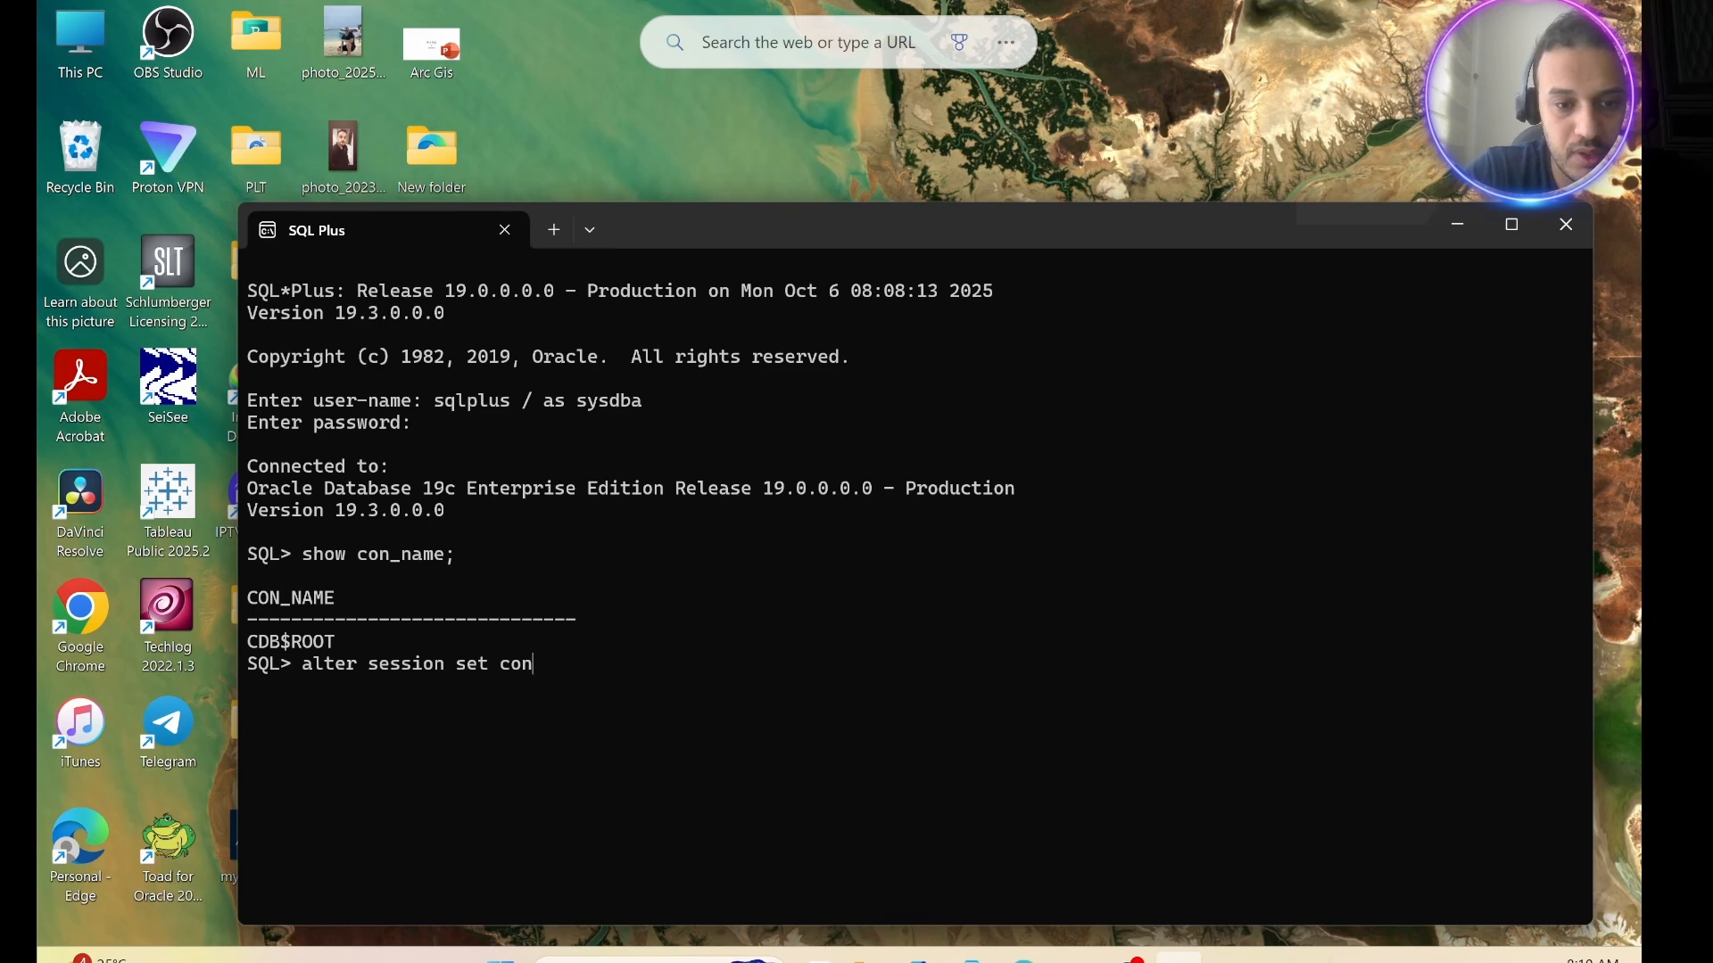
text(tainer)
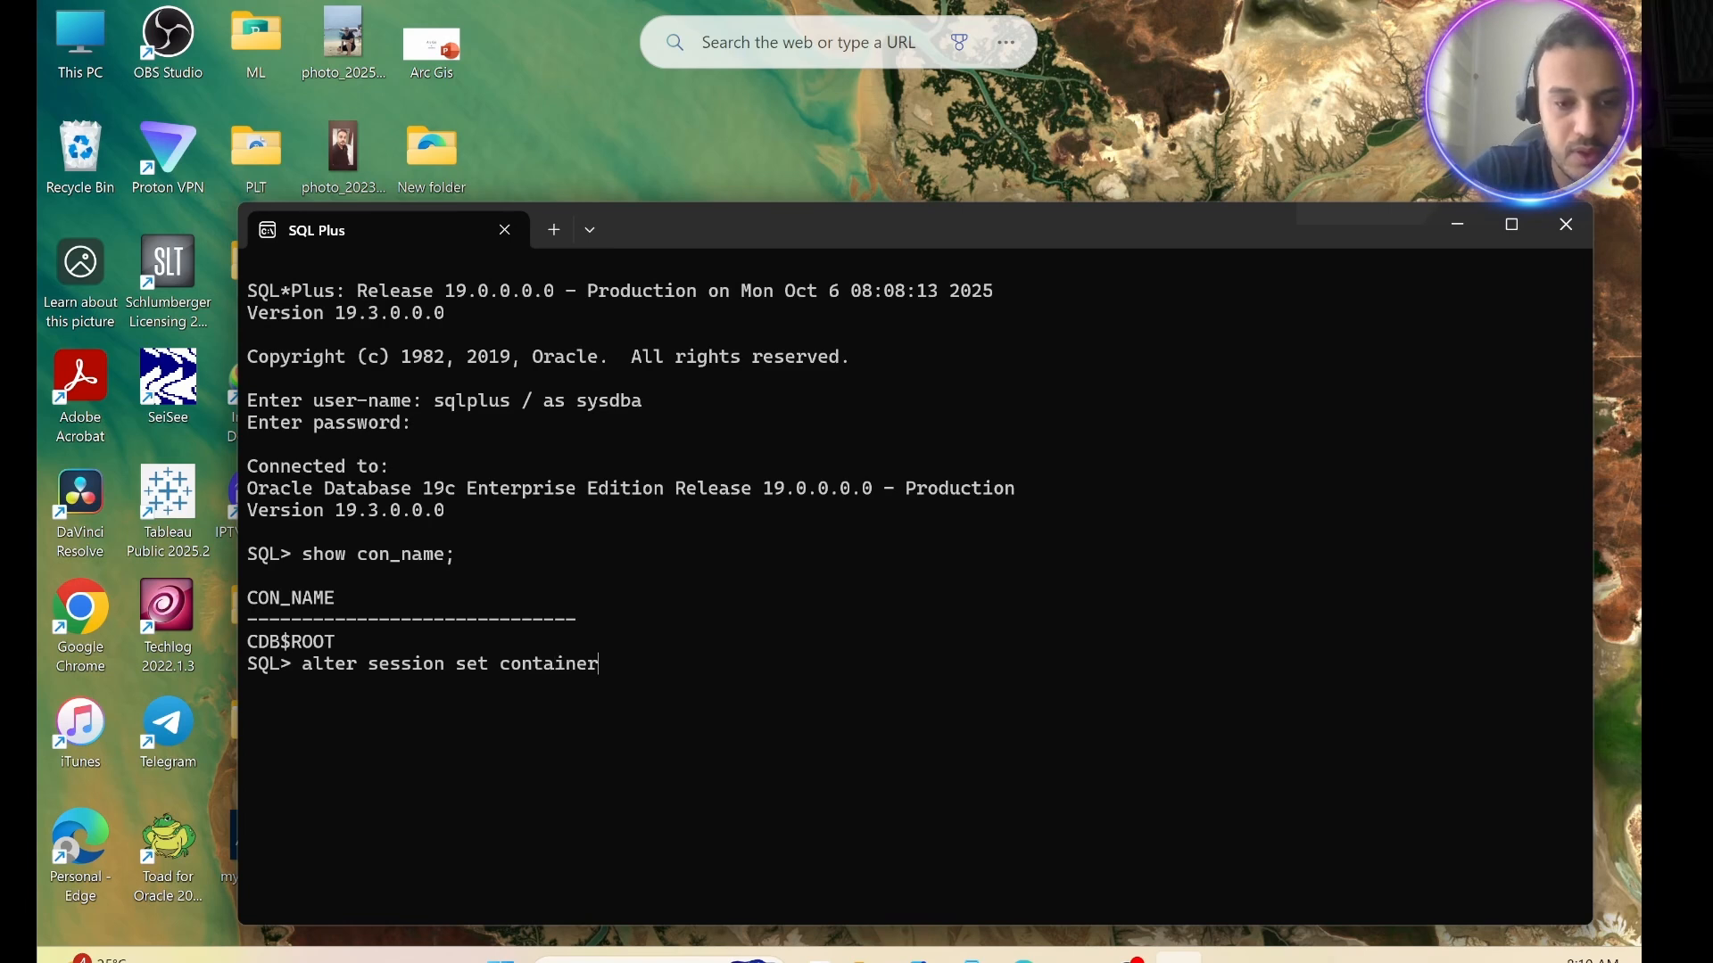
text( = or)
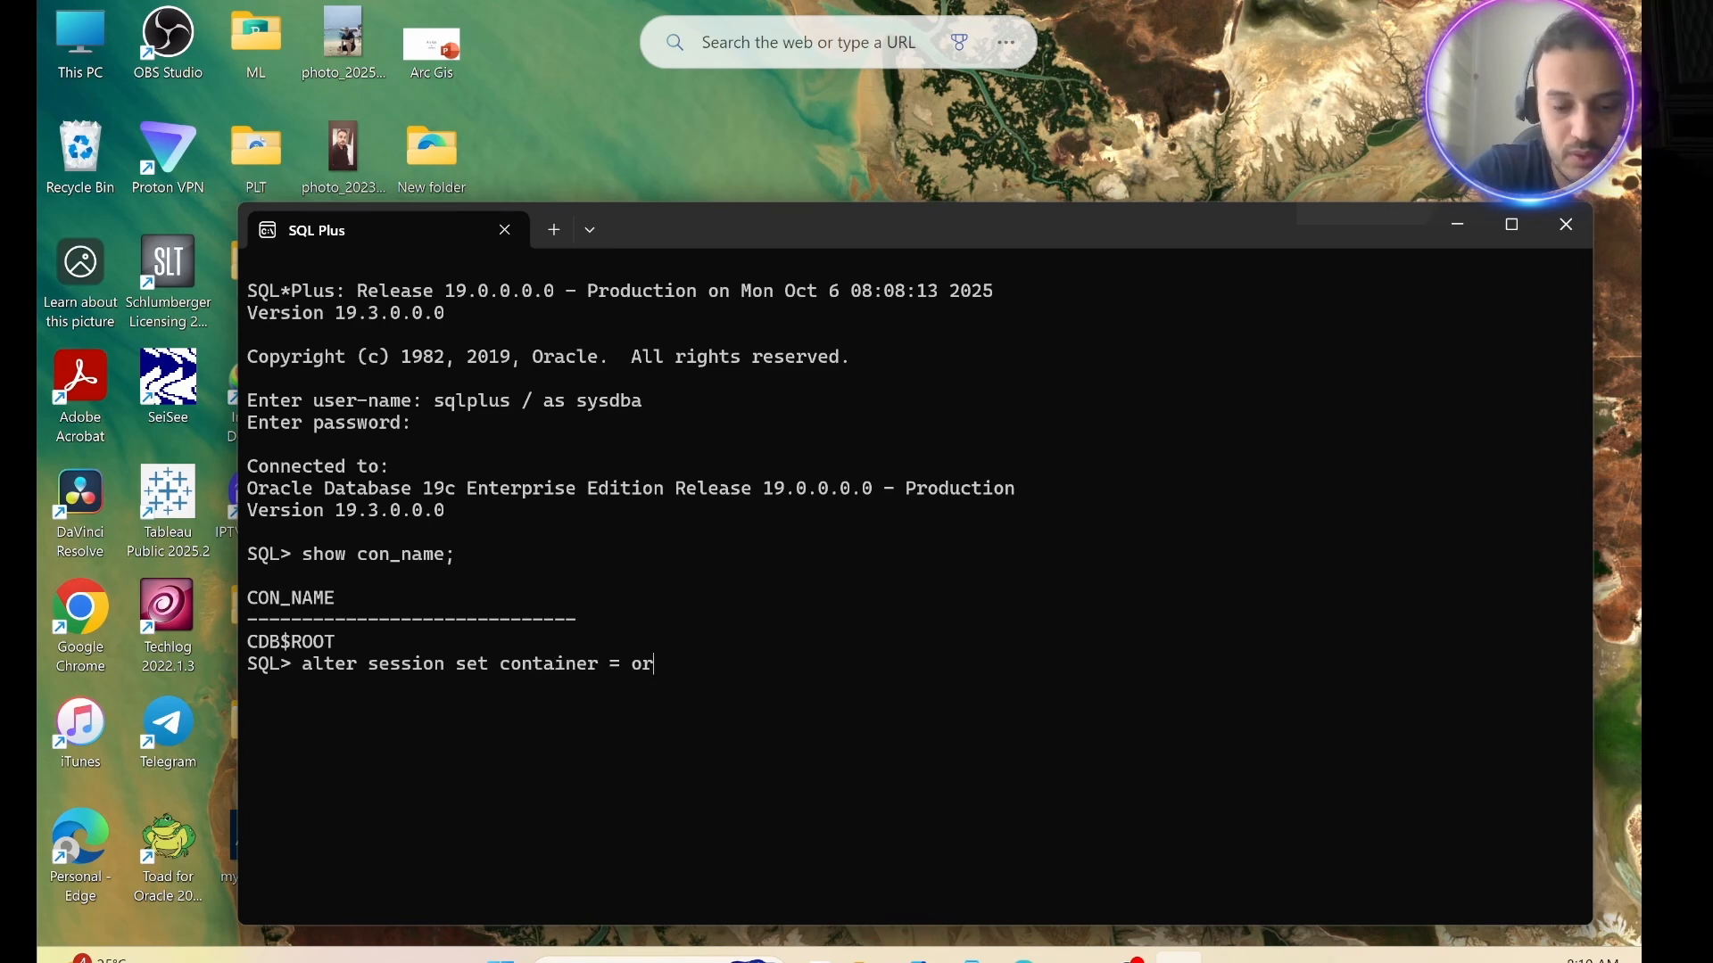
text(clpd)
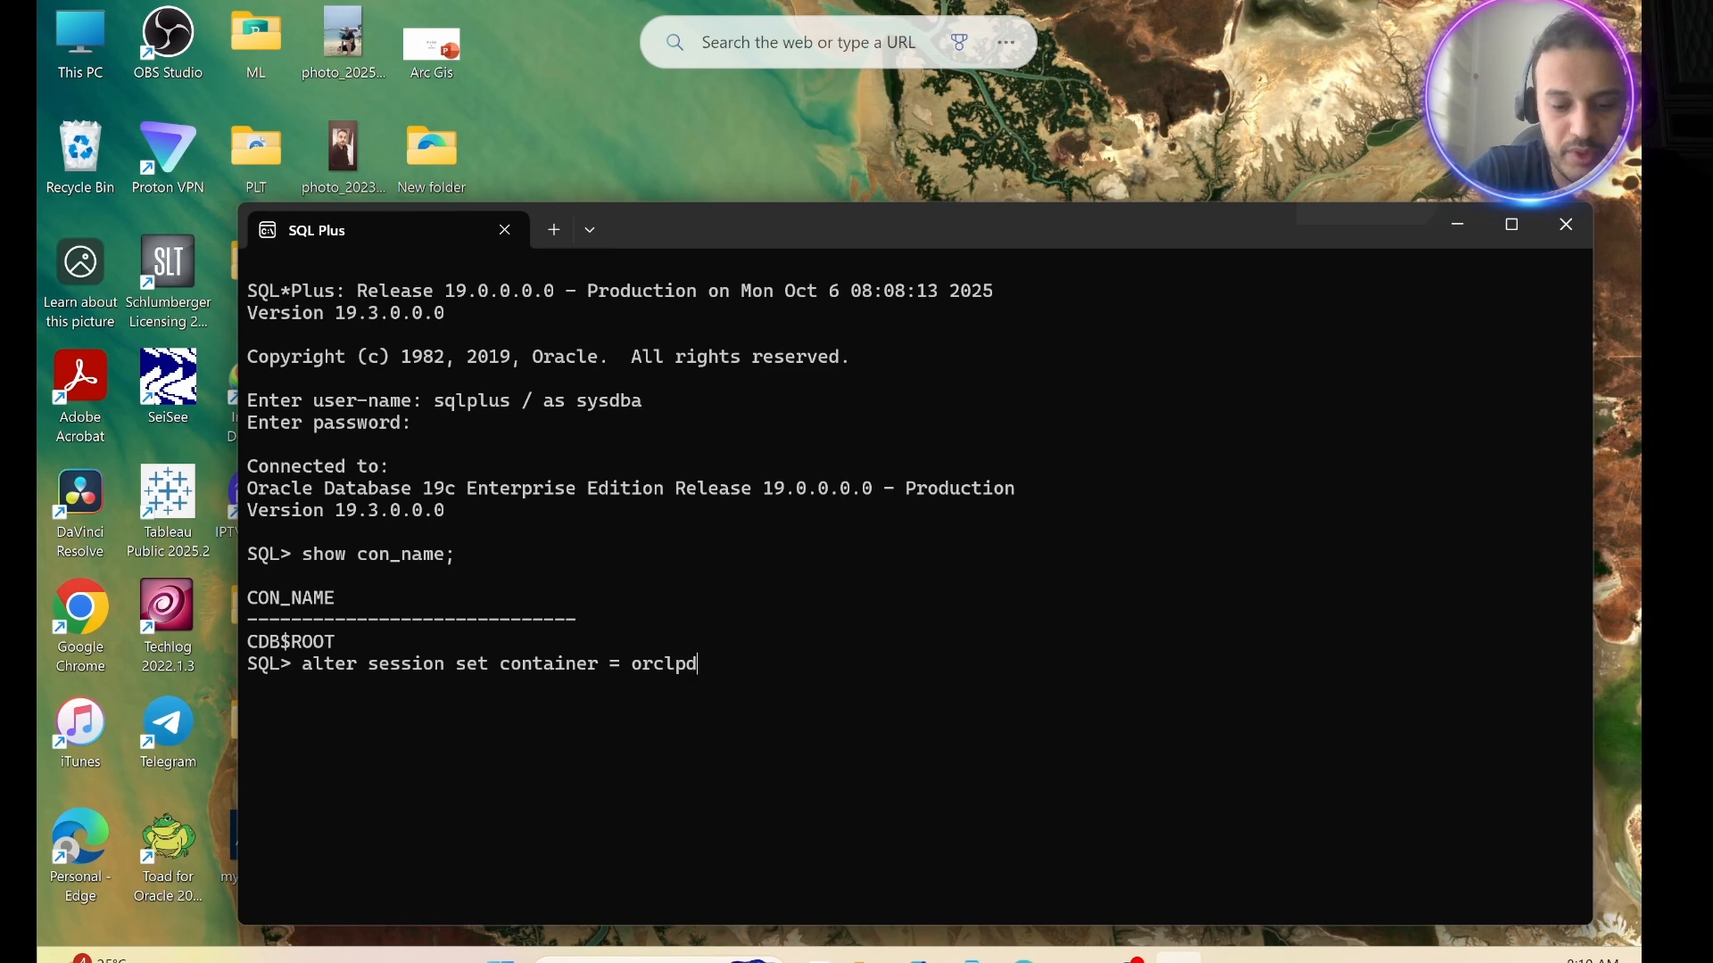
text(b;)
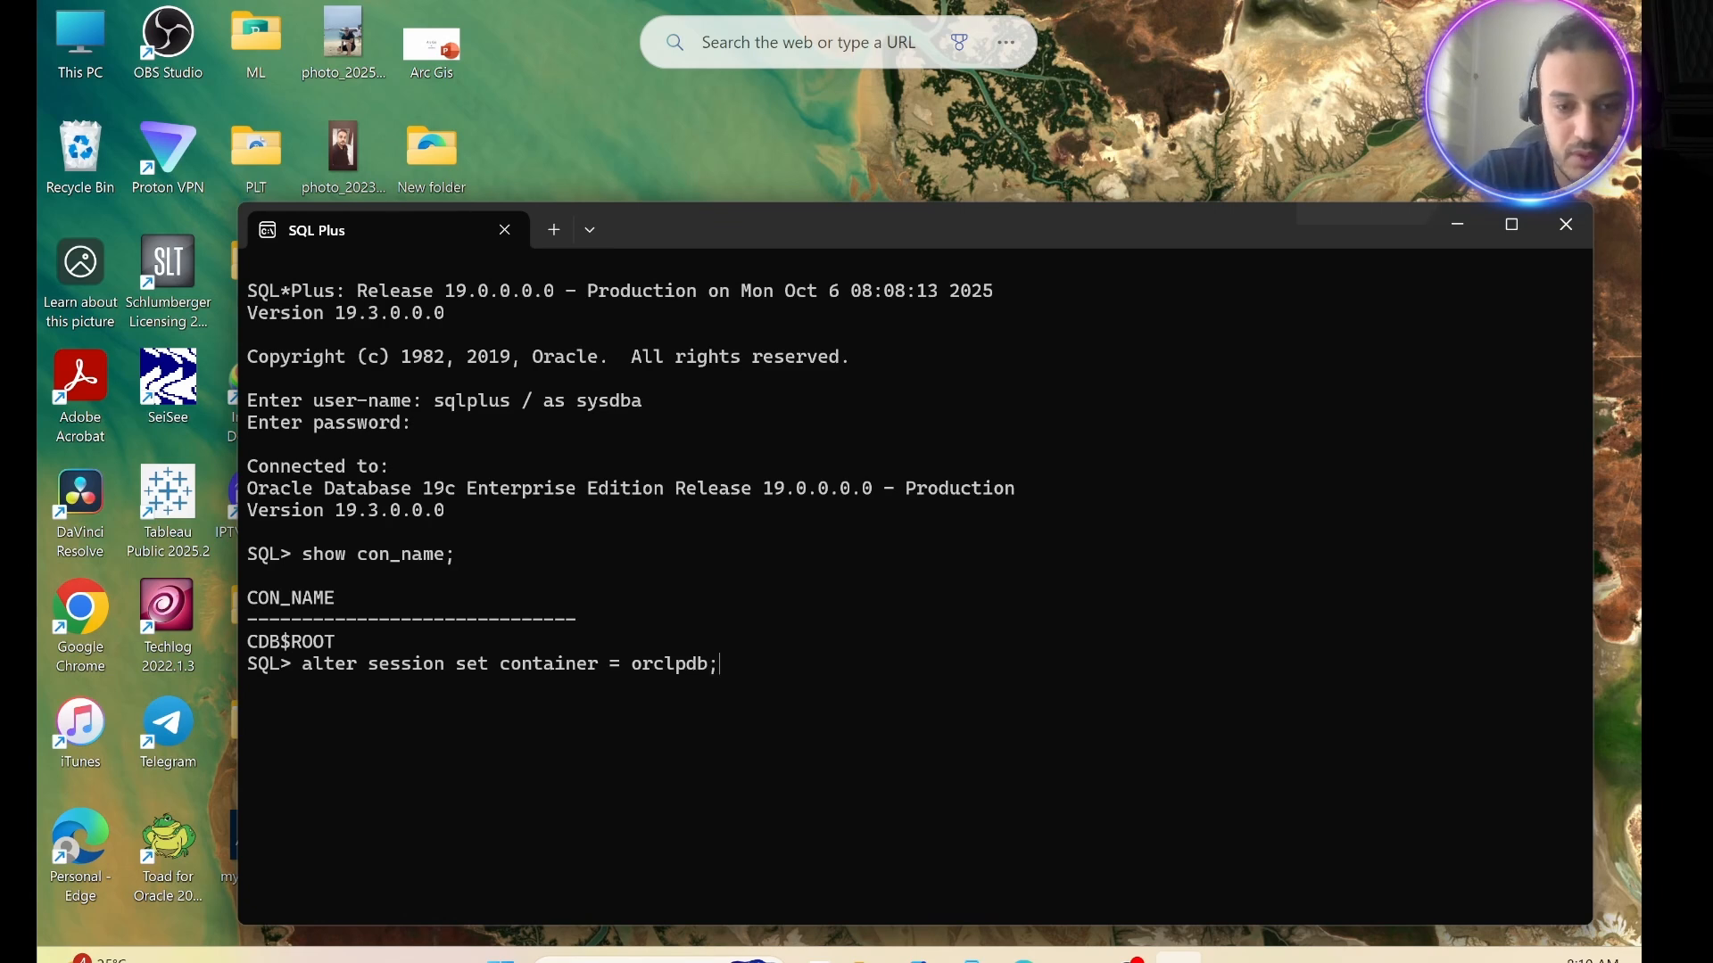
key(Return)
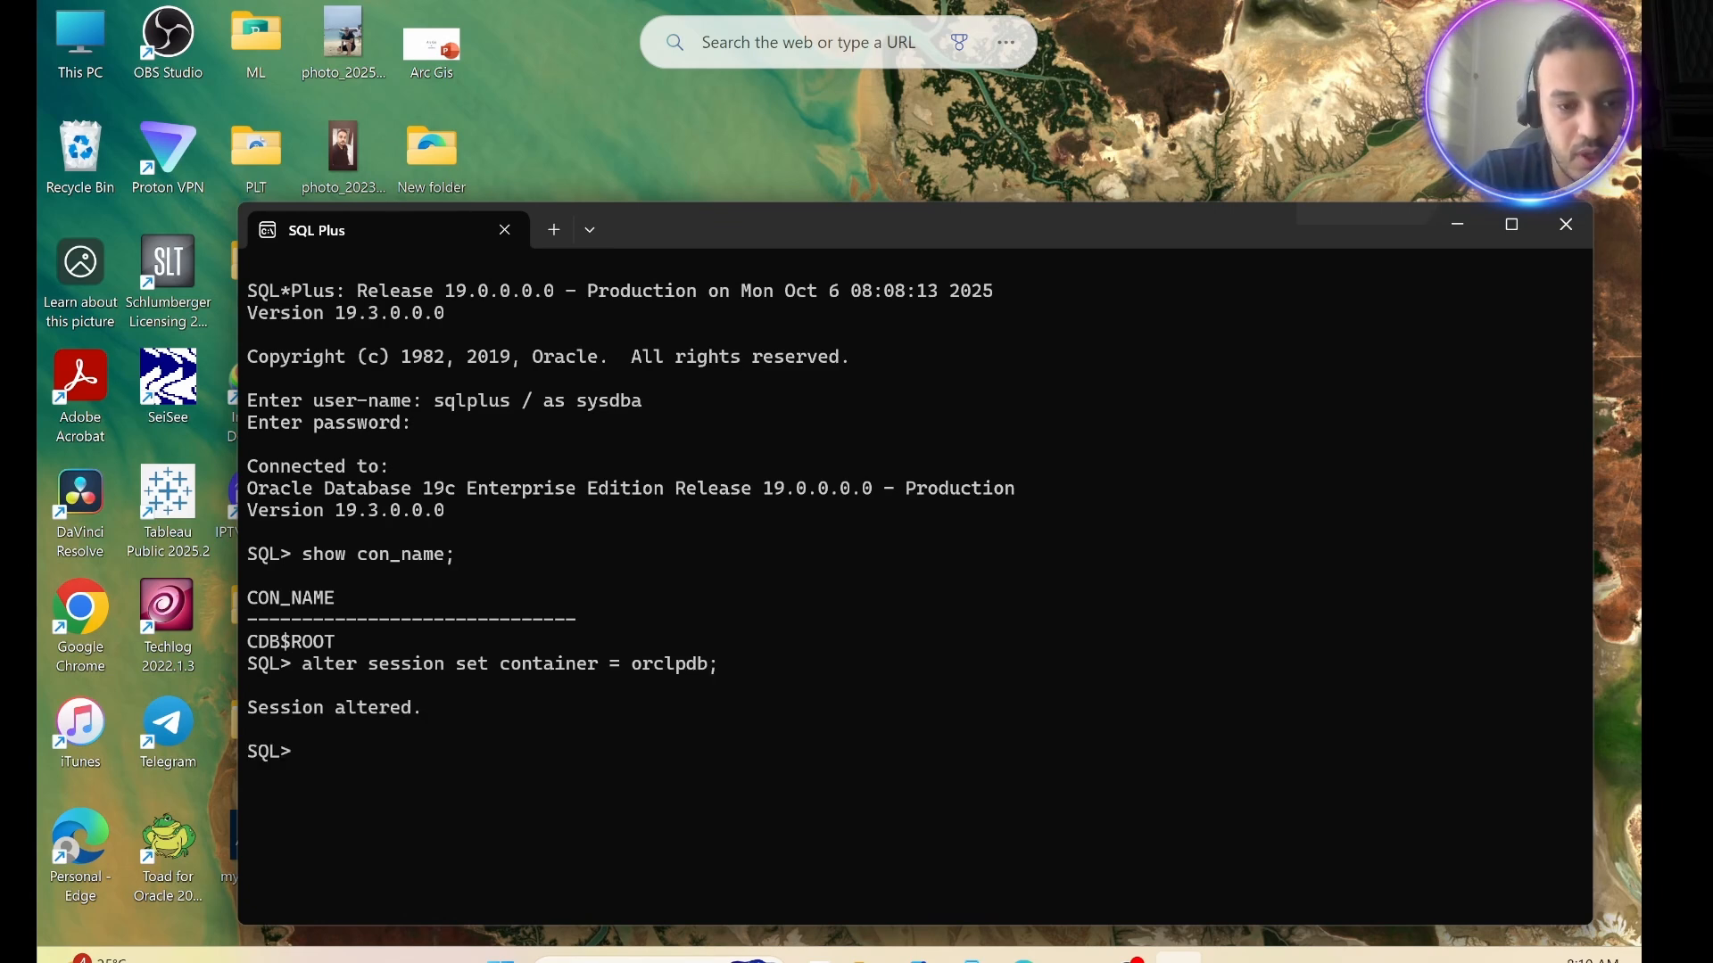
Check which container the session uses after the switch with "show con_name;".
text(shwo)
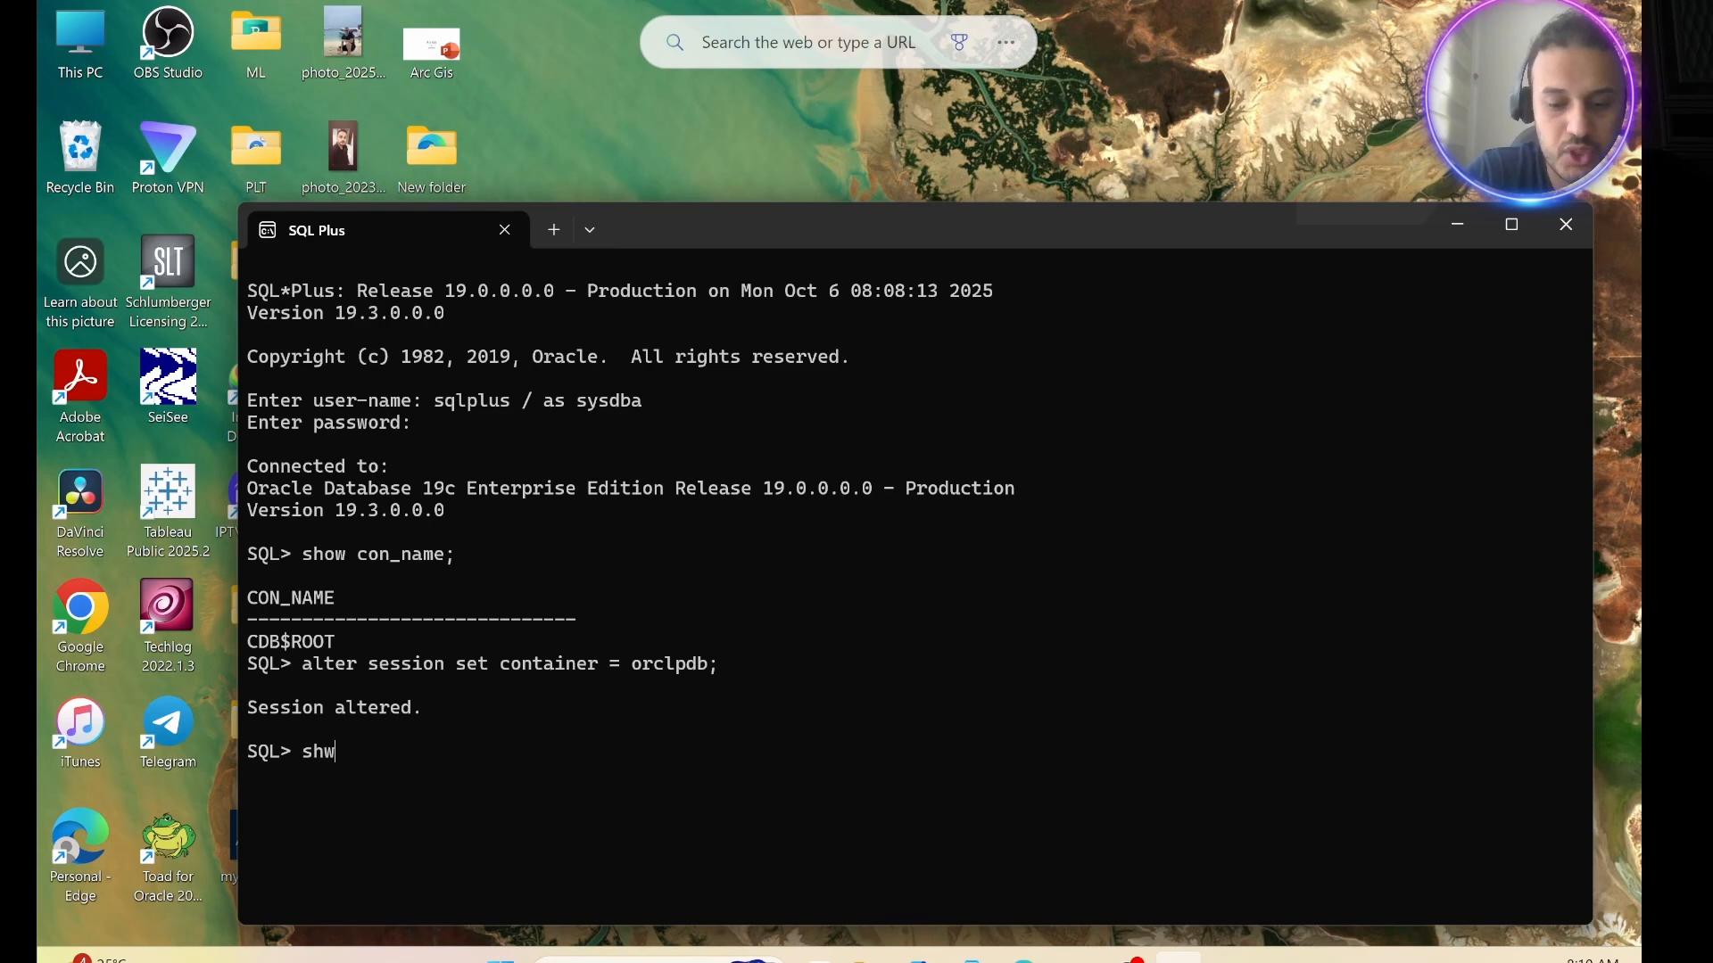
key(BackSpace)
key(BackSpace)
text(ow )
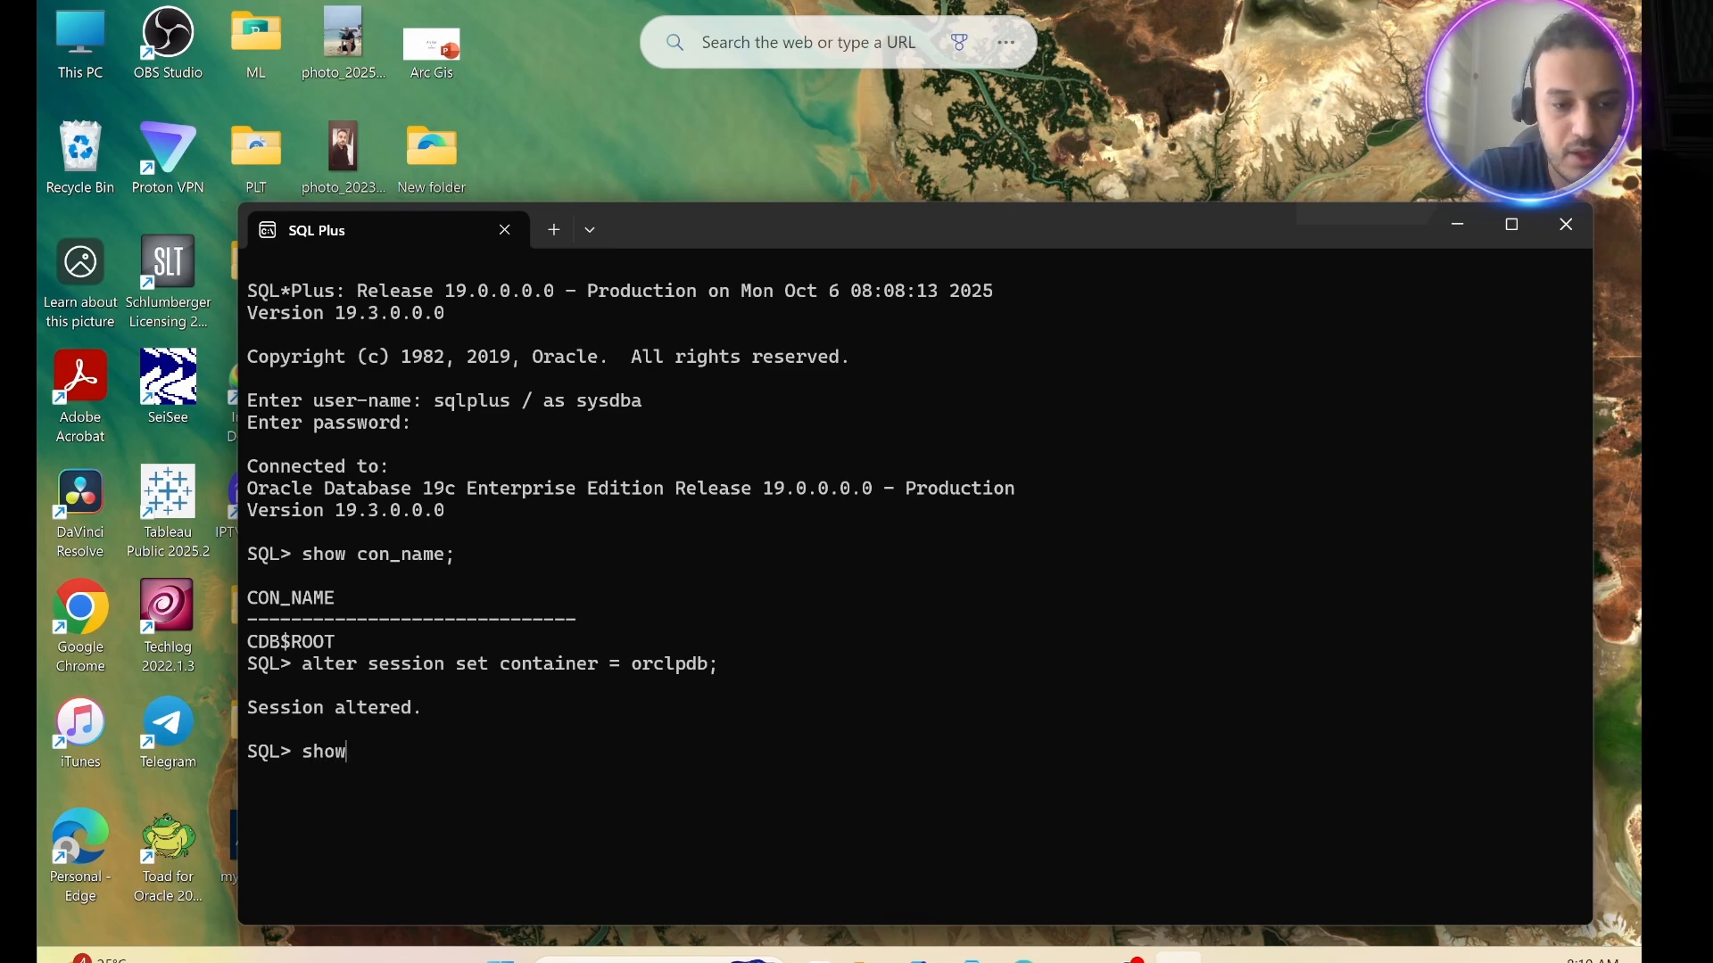
text(con_)
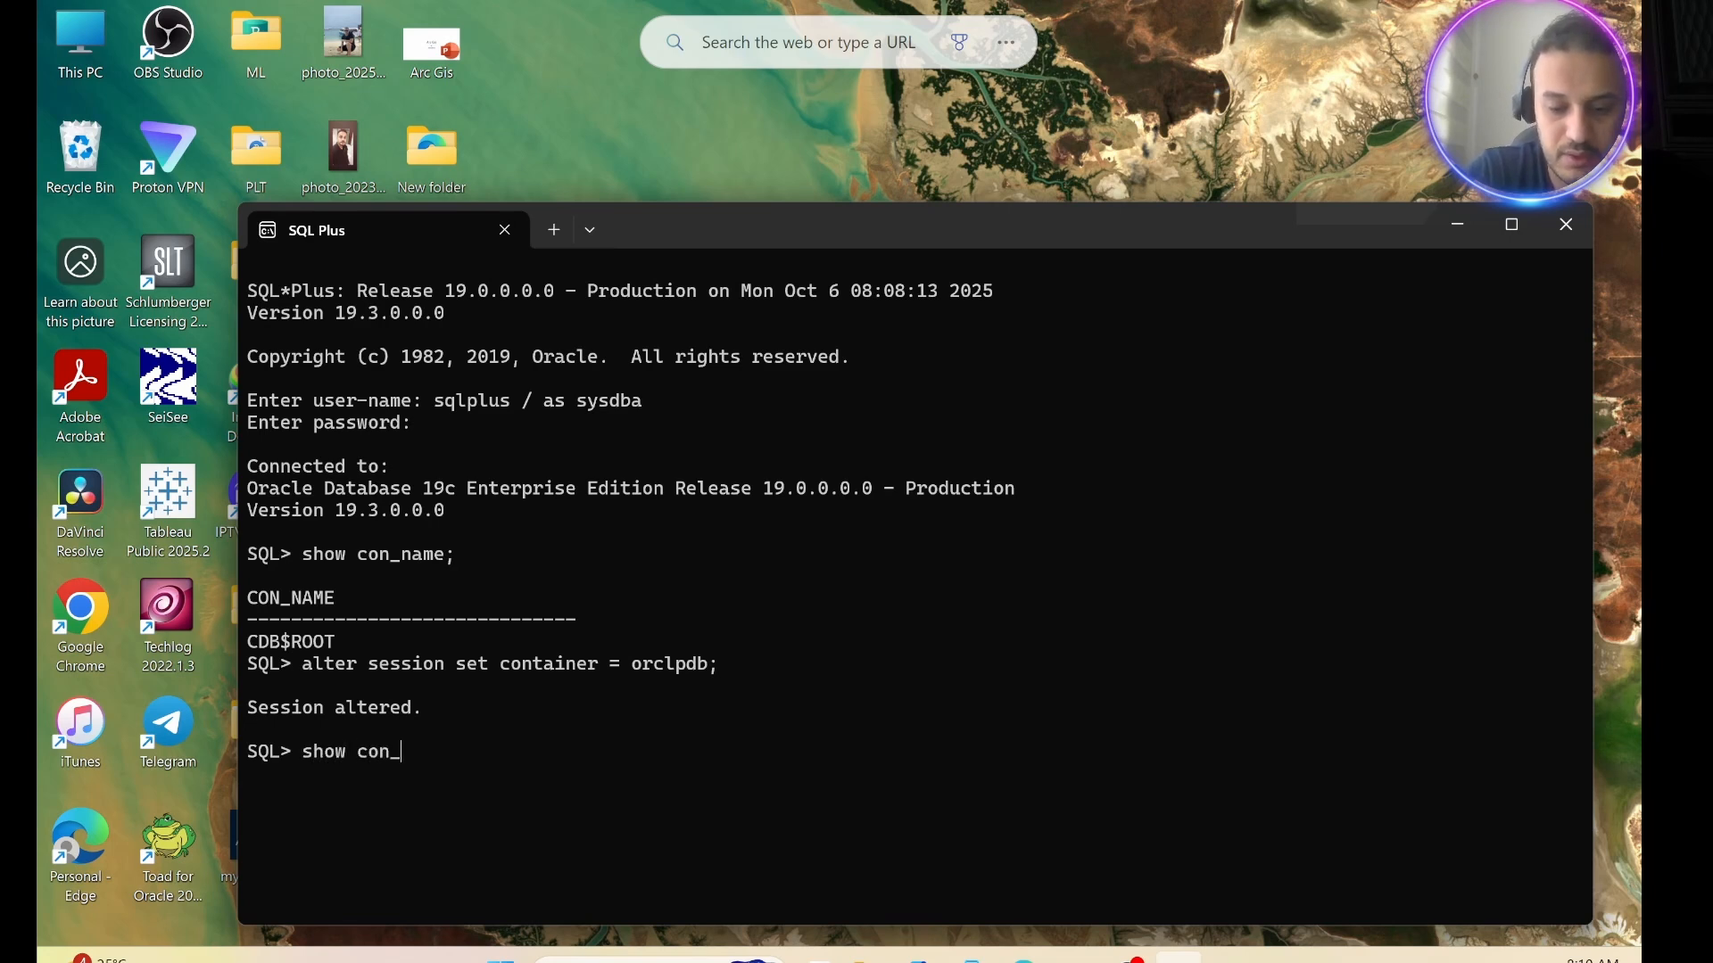
text(name;)
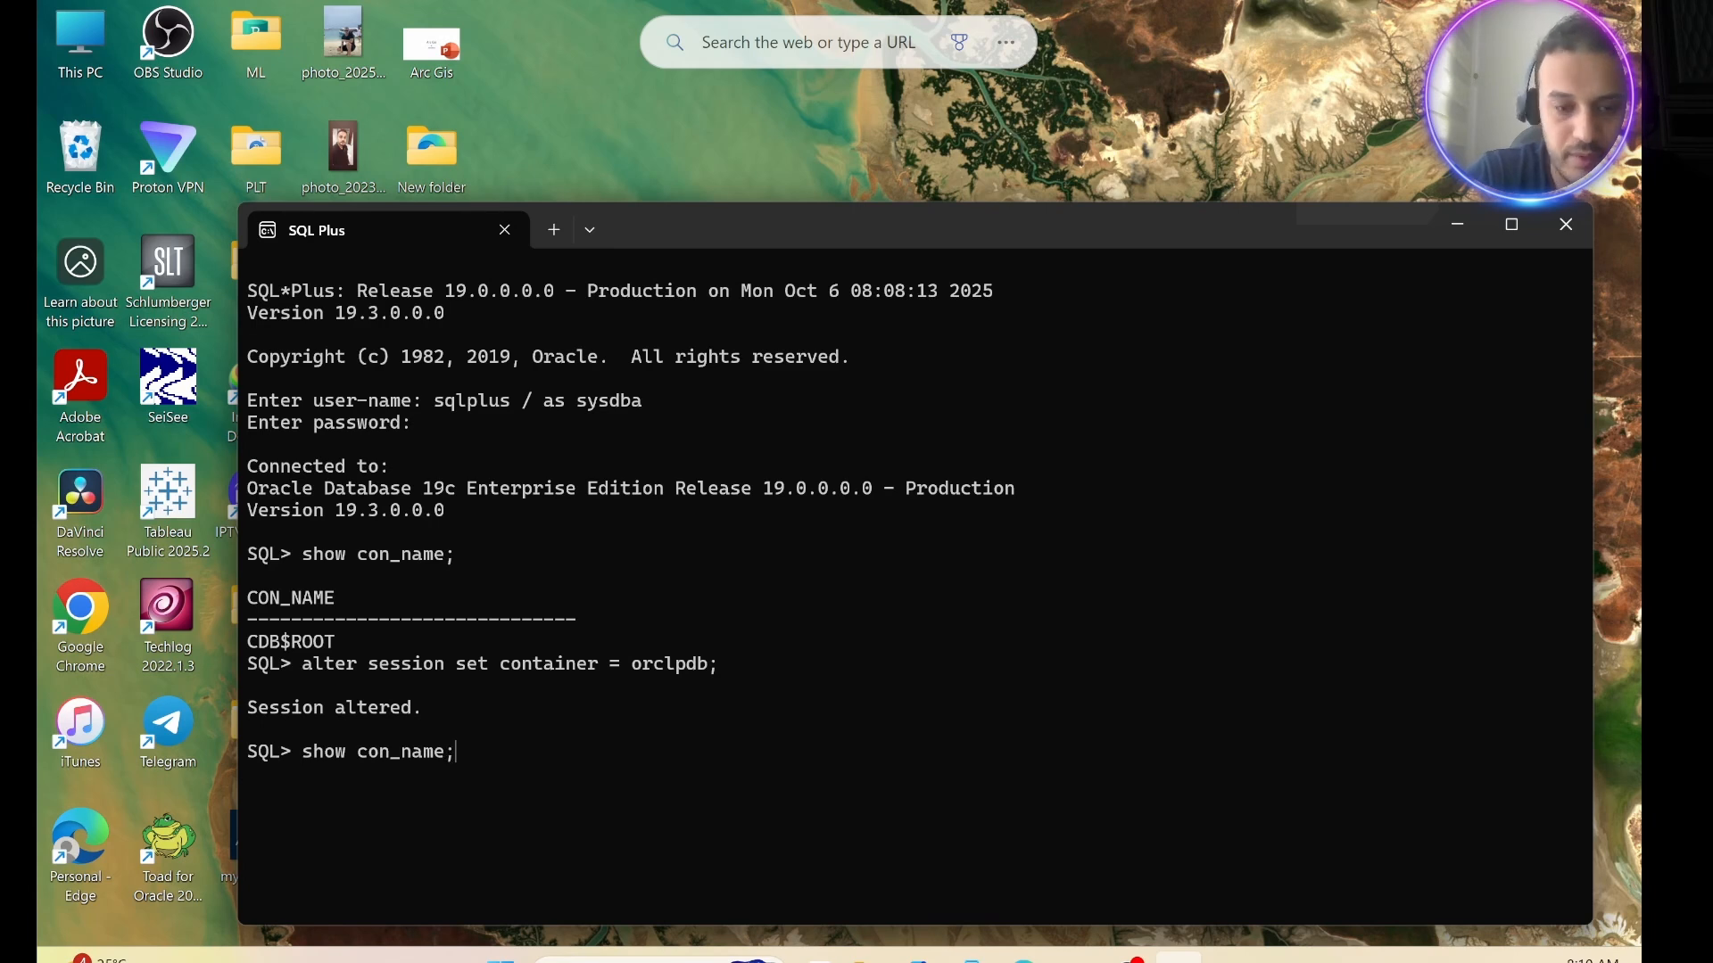
key(Return)
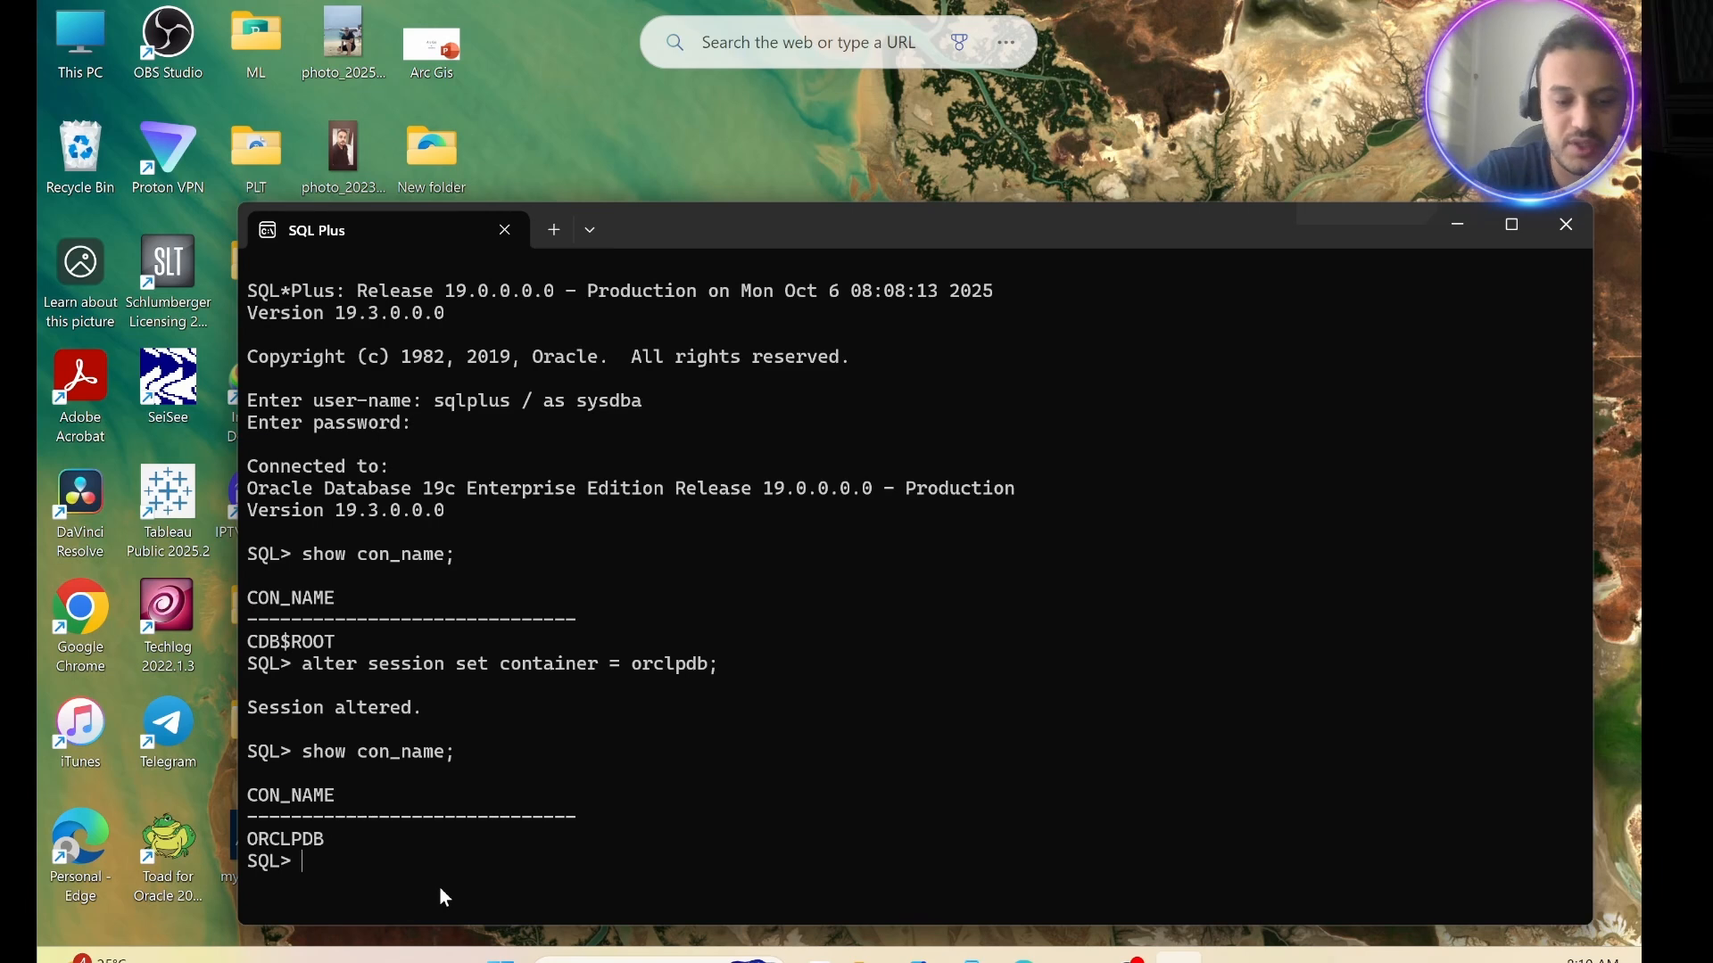
Query the HR user's account status with "select username, account_status from dba_users where username = 'HR';".
text(select)
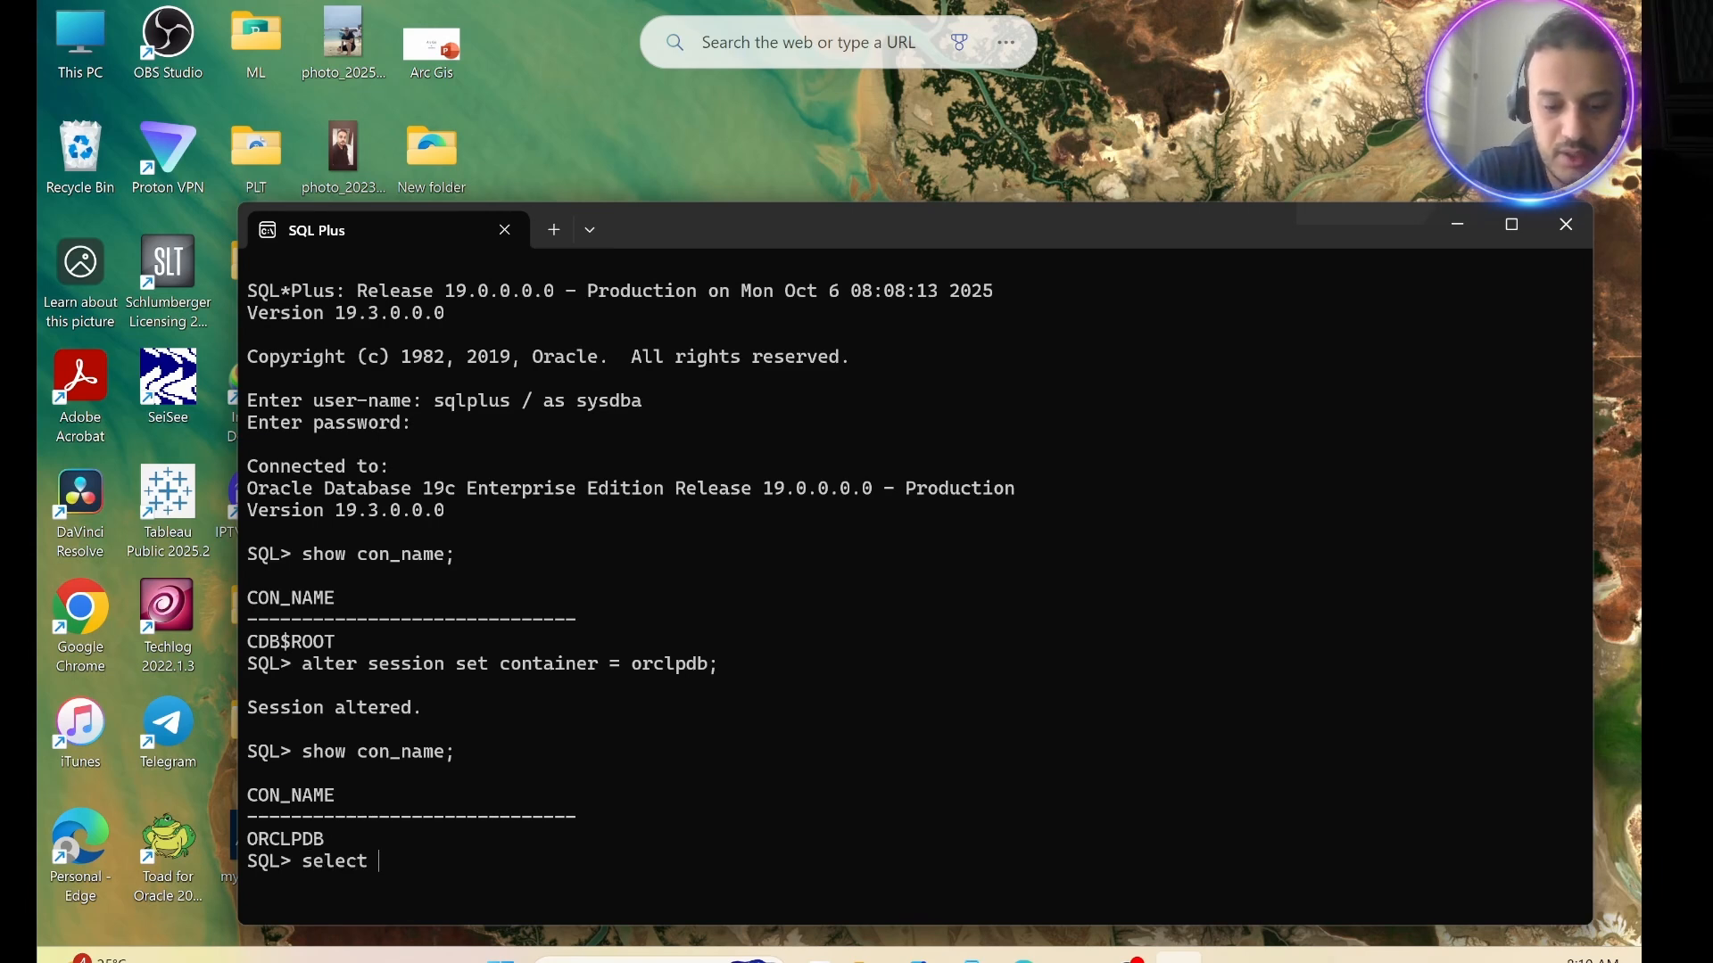
text( us)
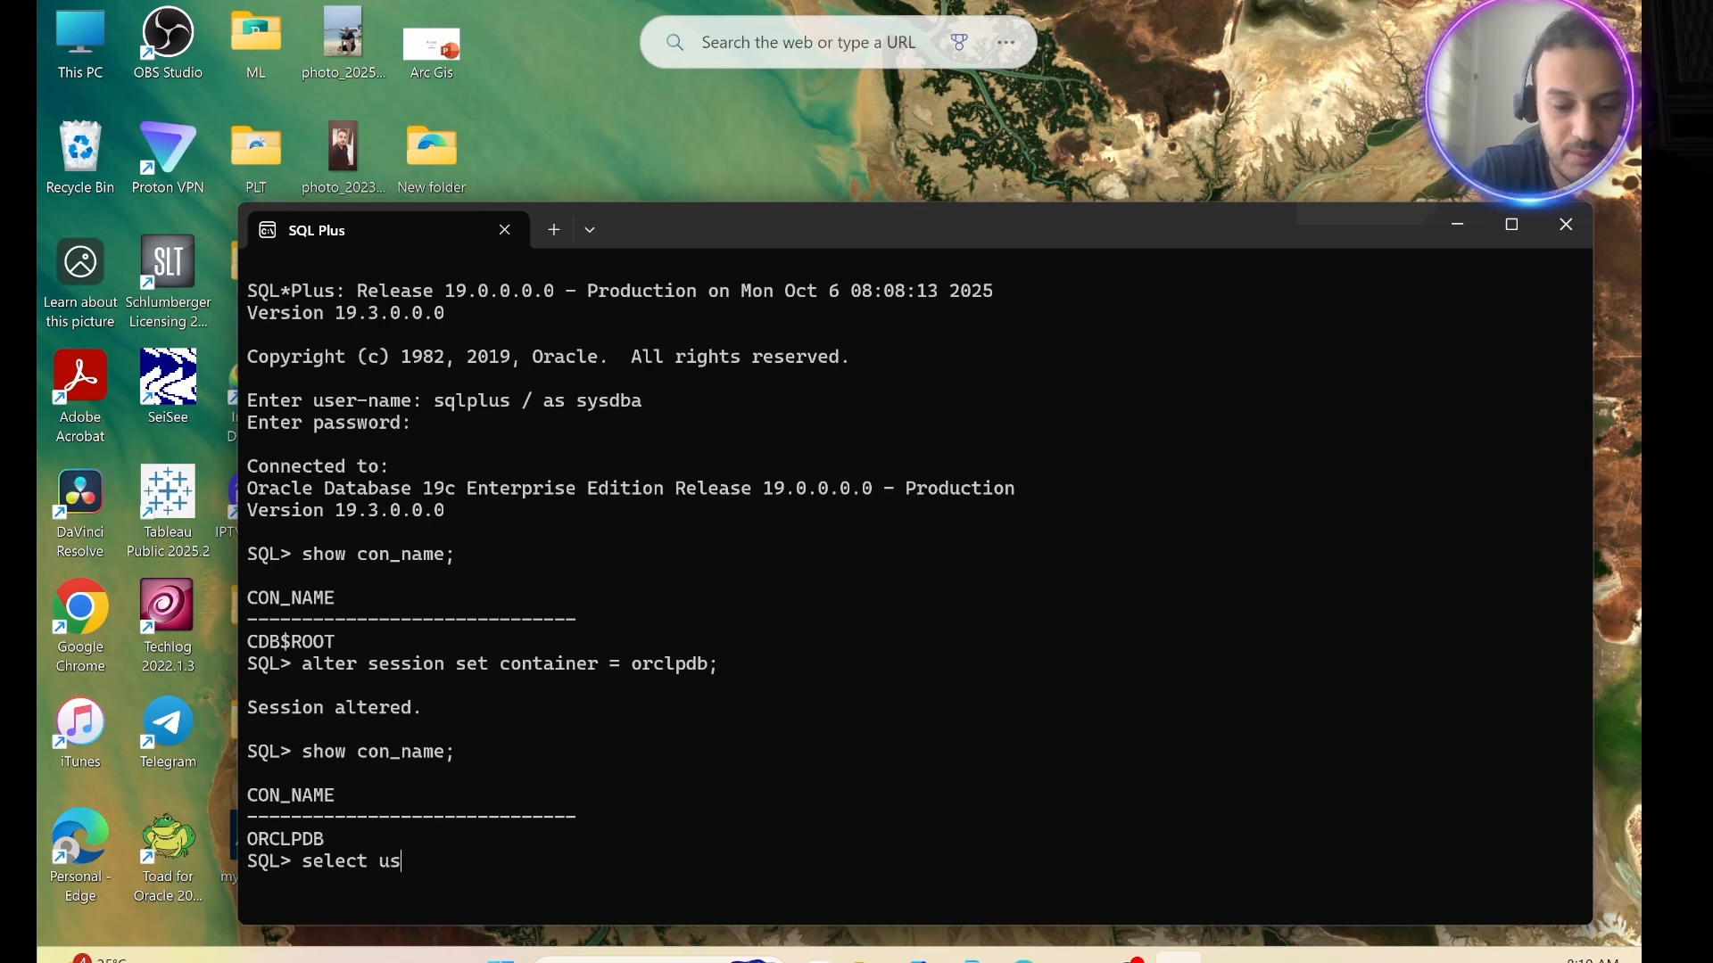
text(ername)
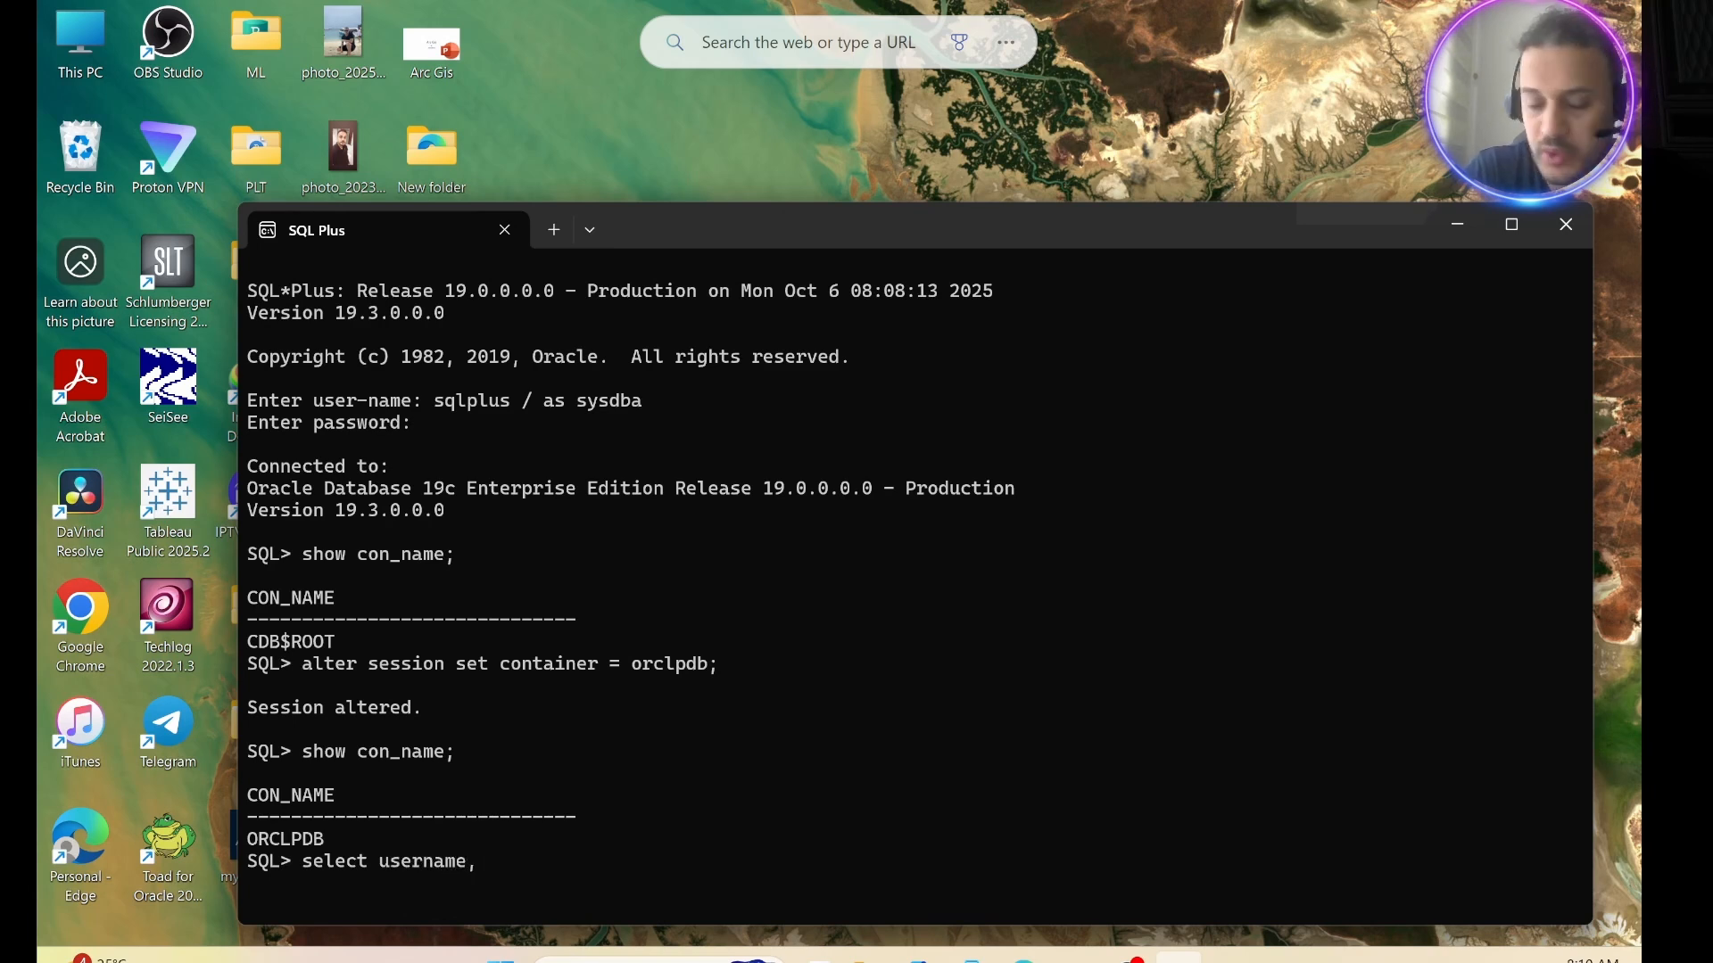
text(, accoun)
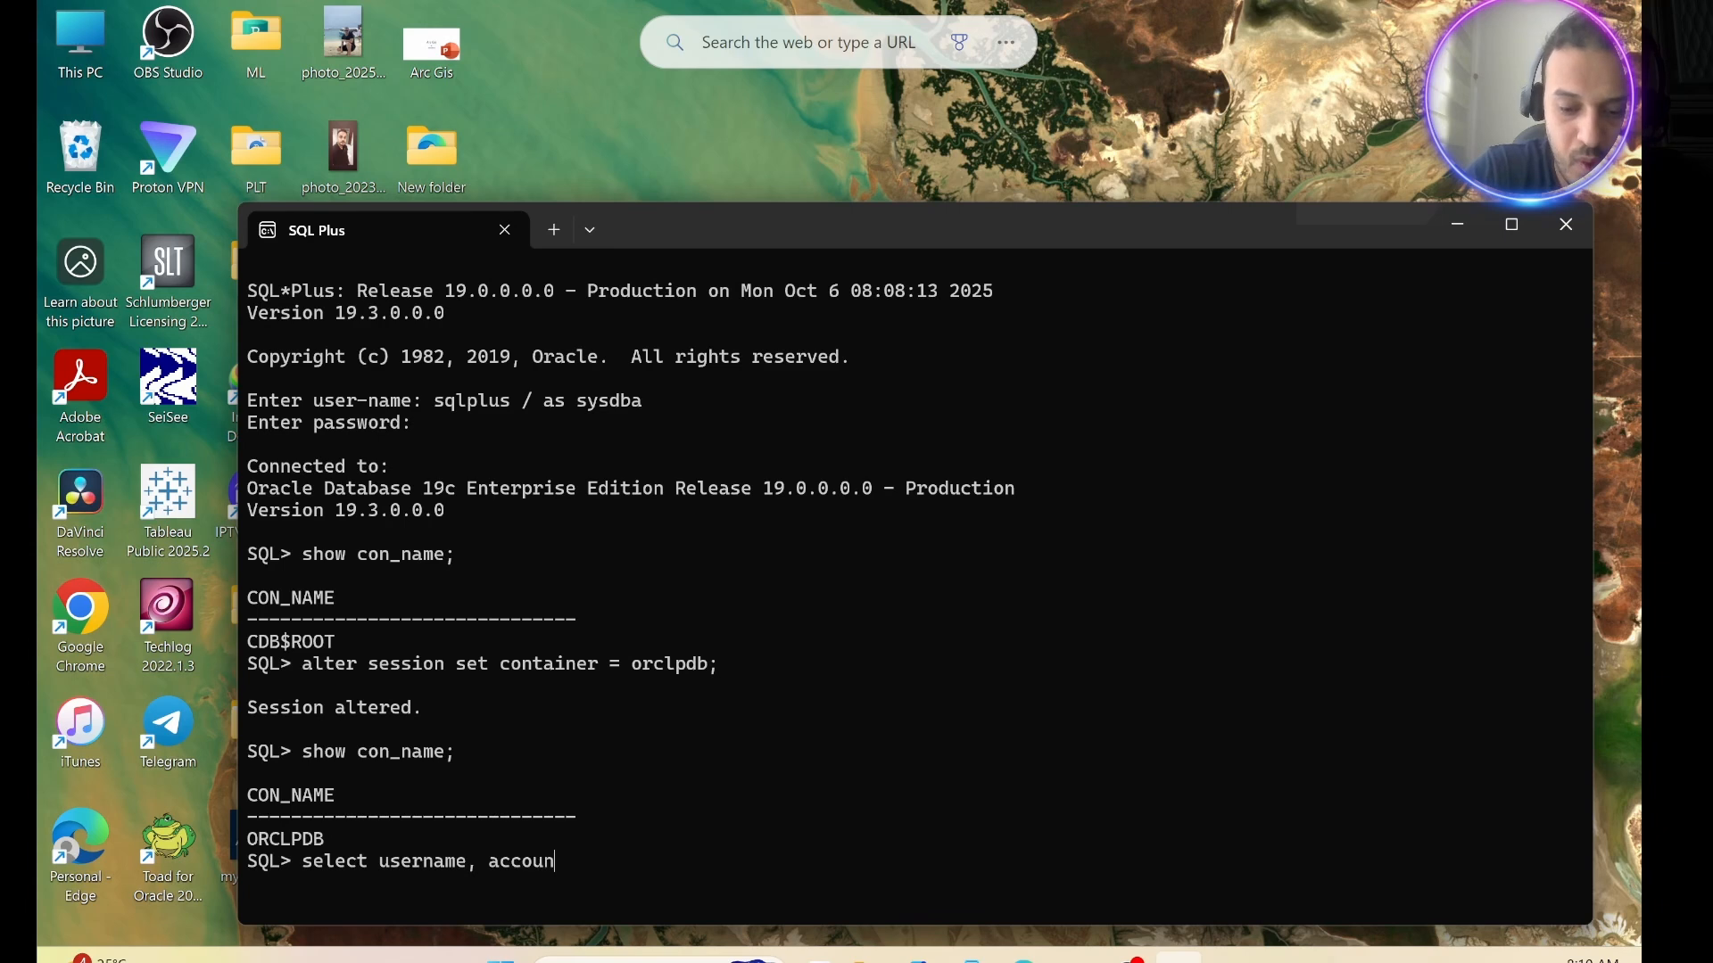
text(t_)
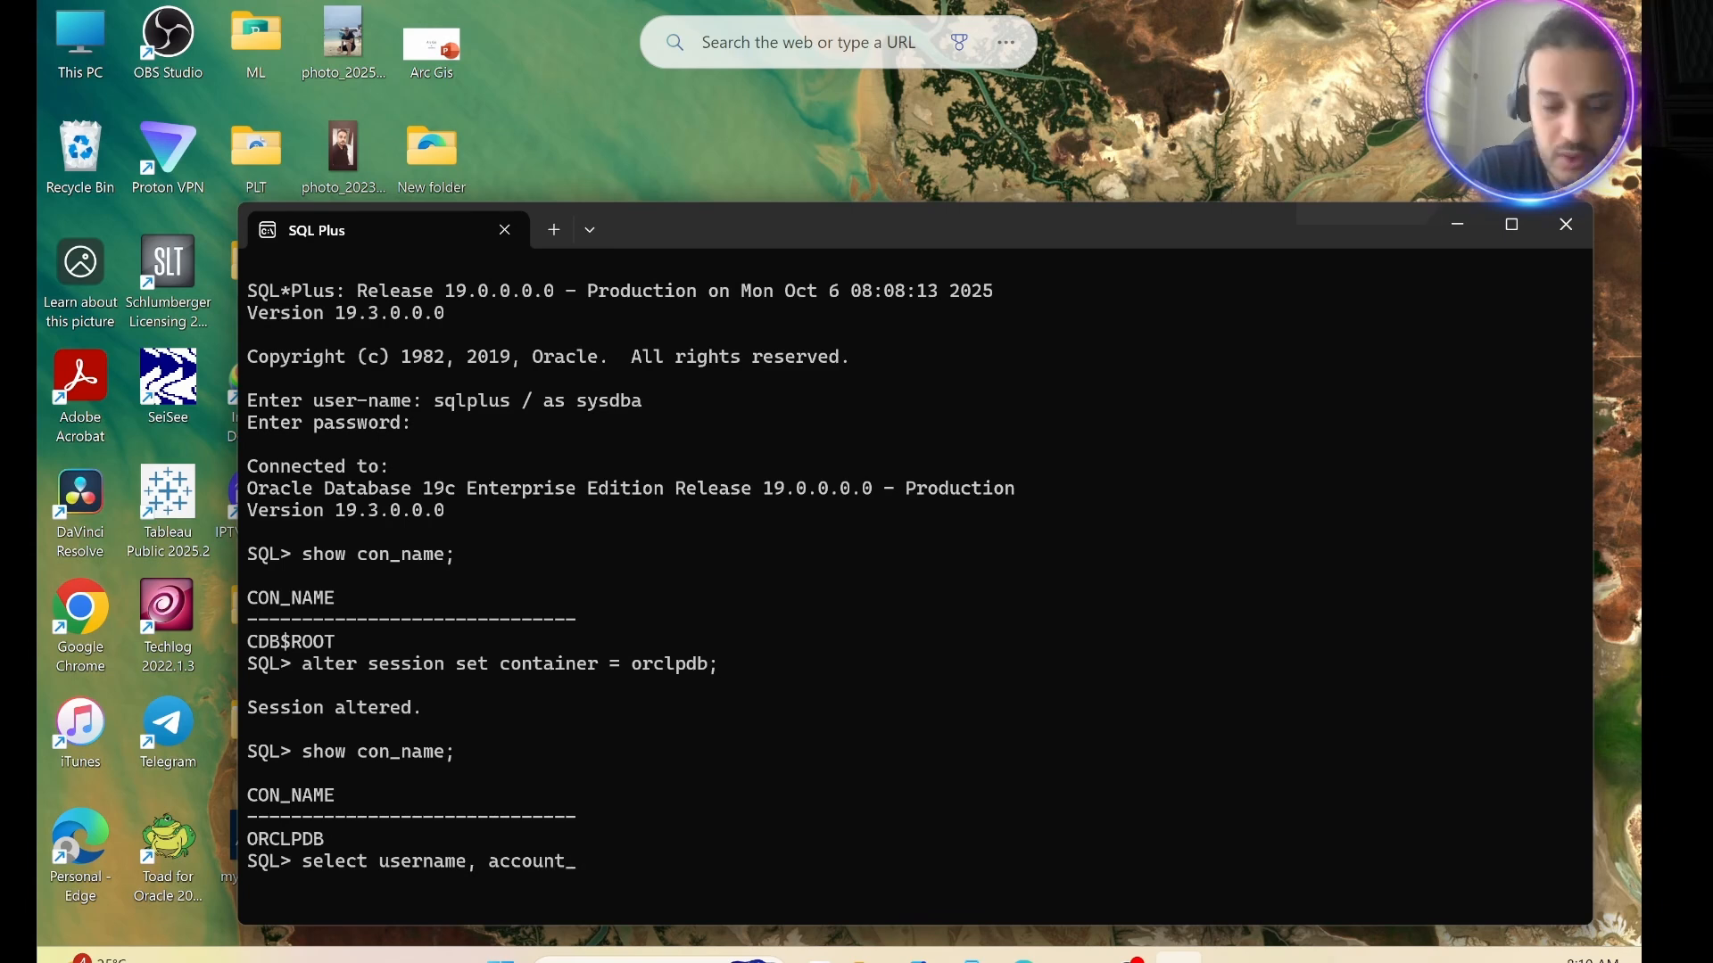
text(status)
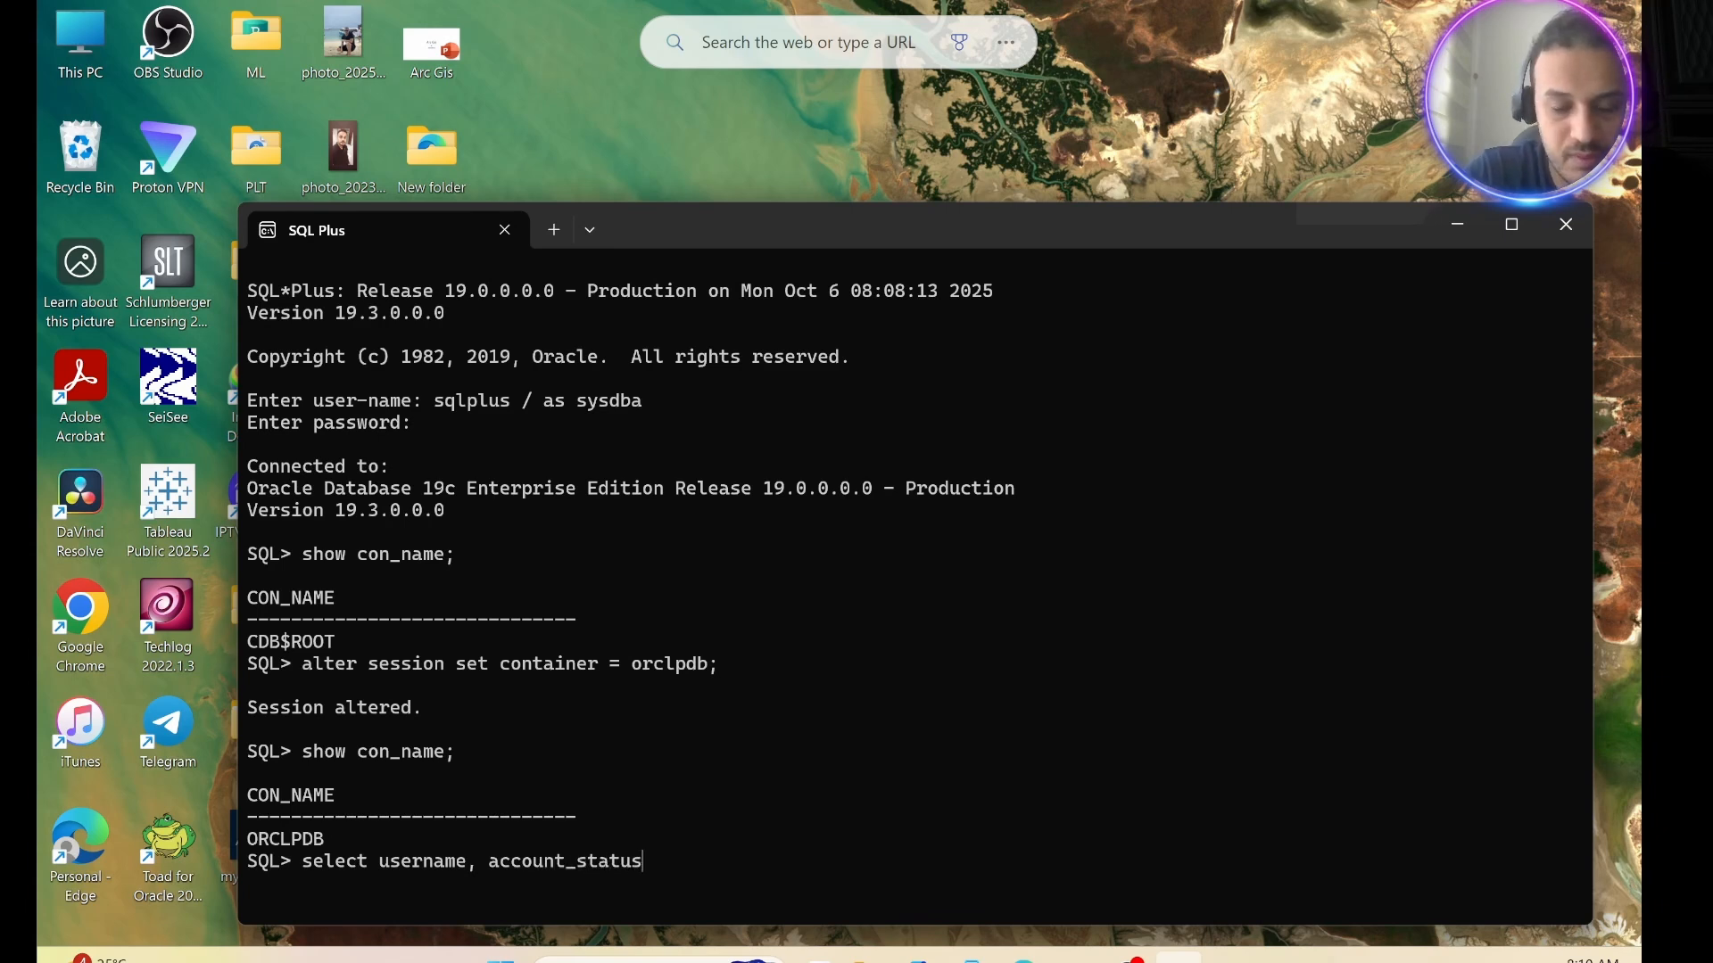
text( from )
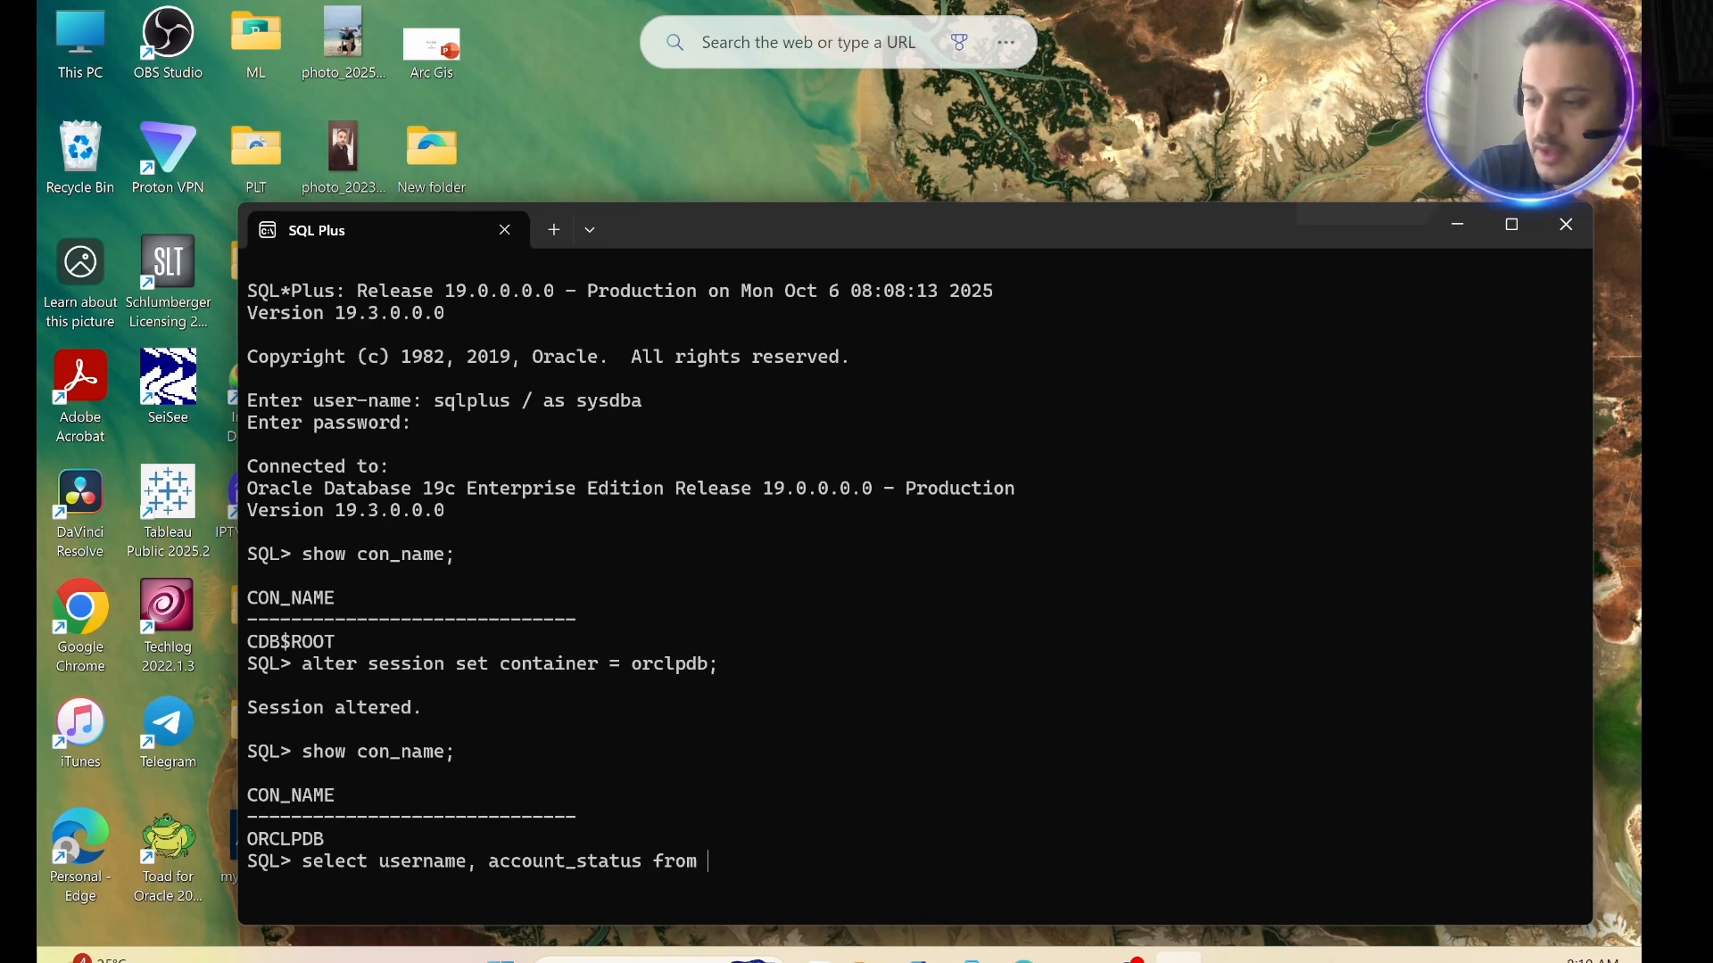
text(dba)
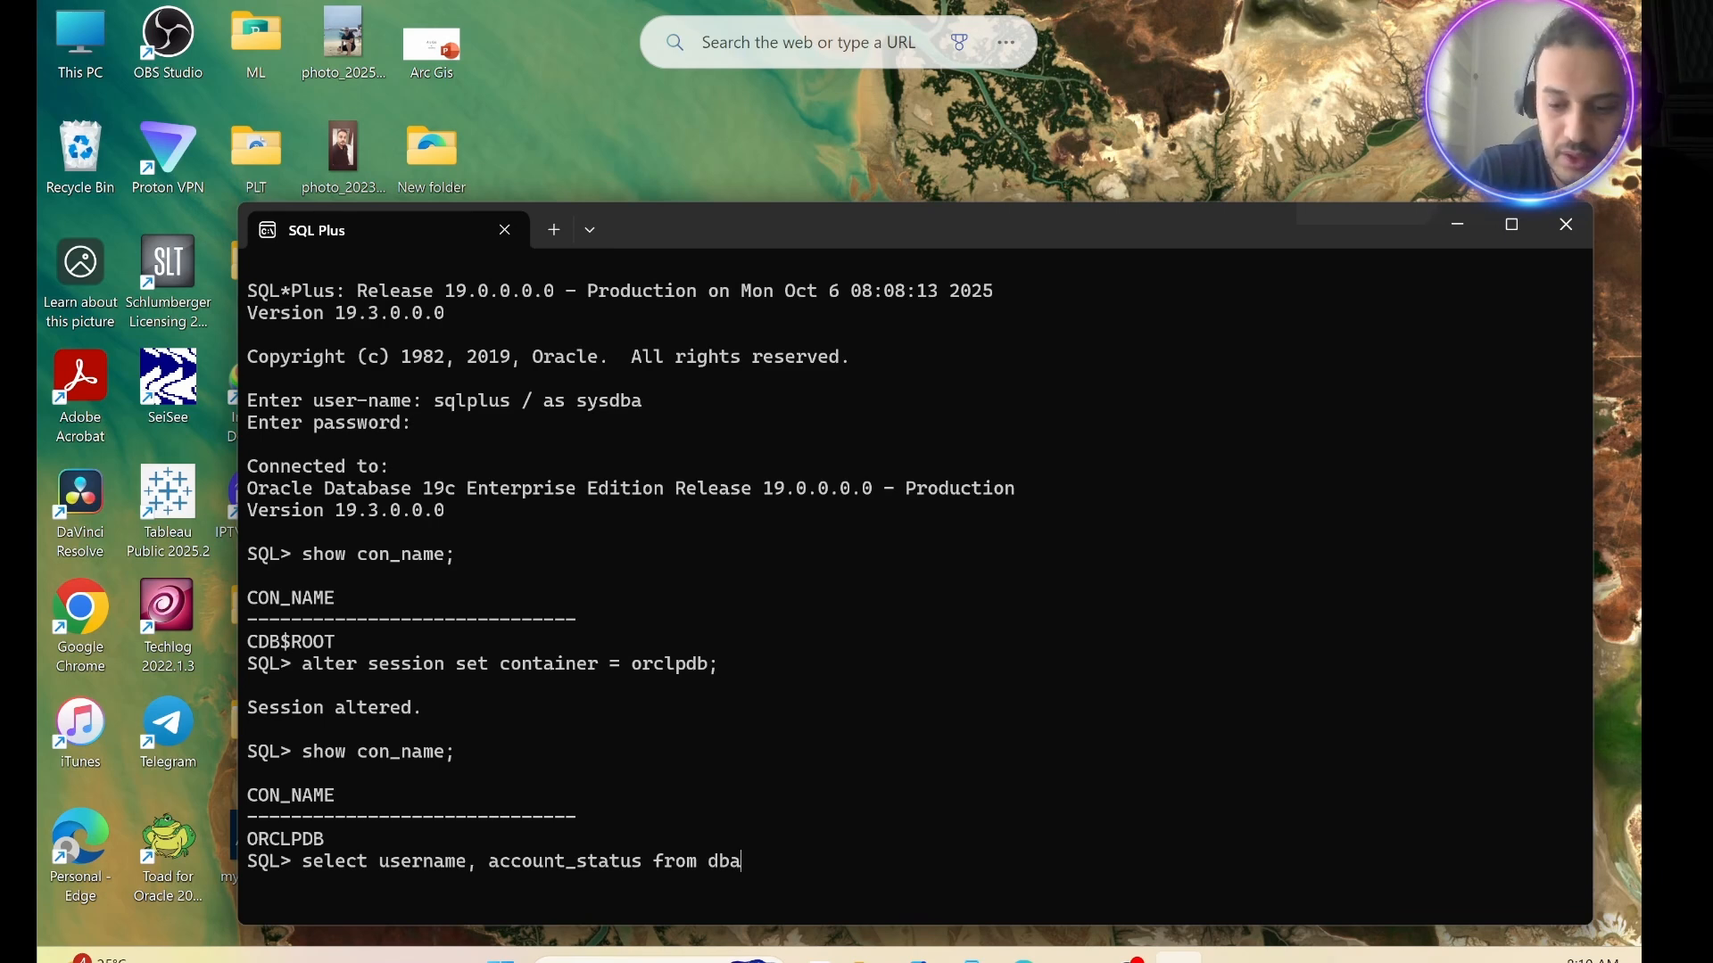
text(_users)
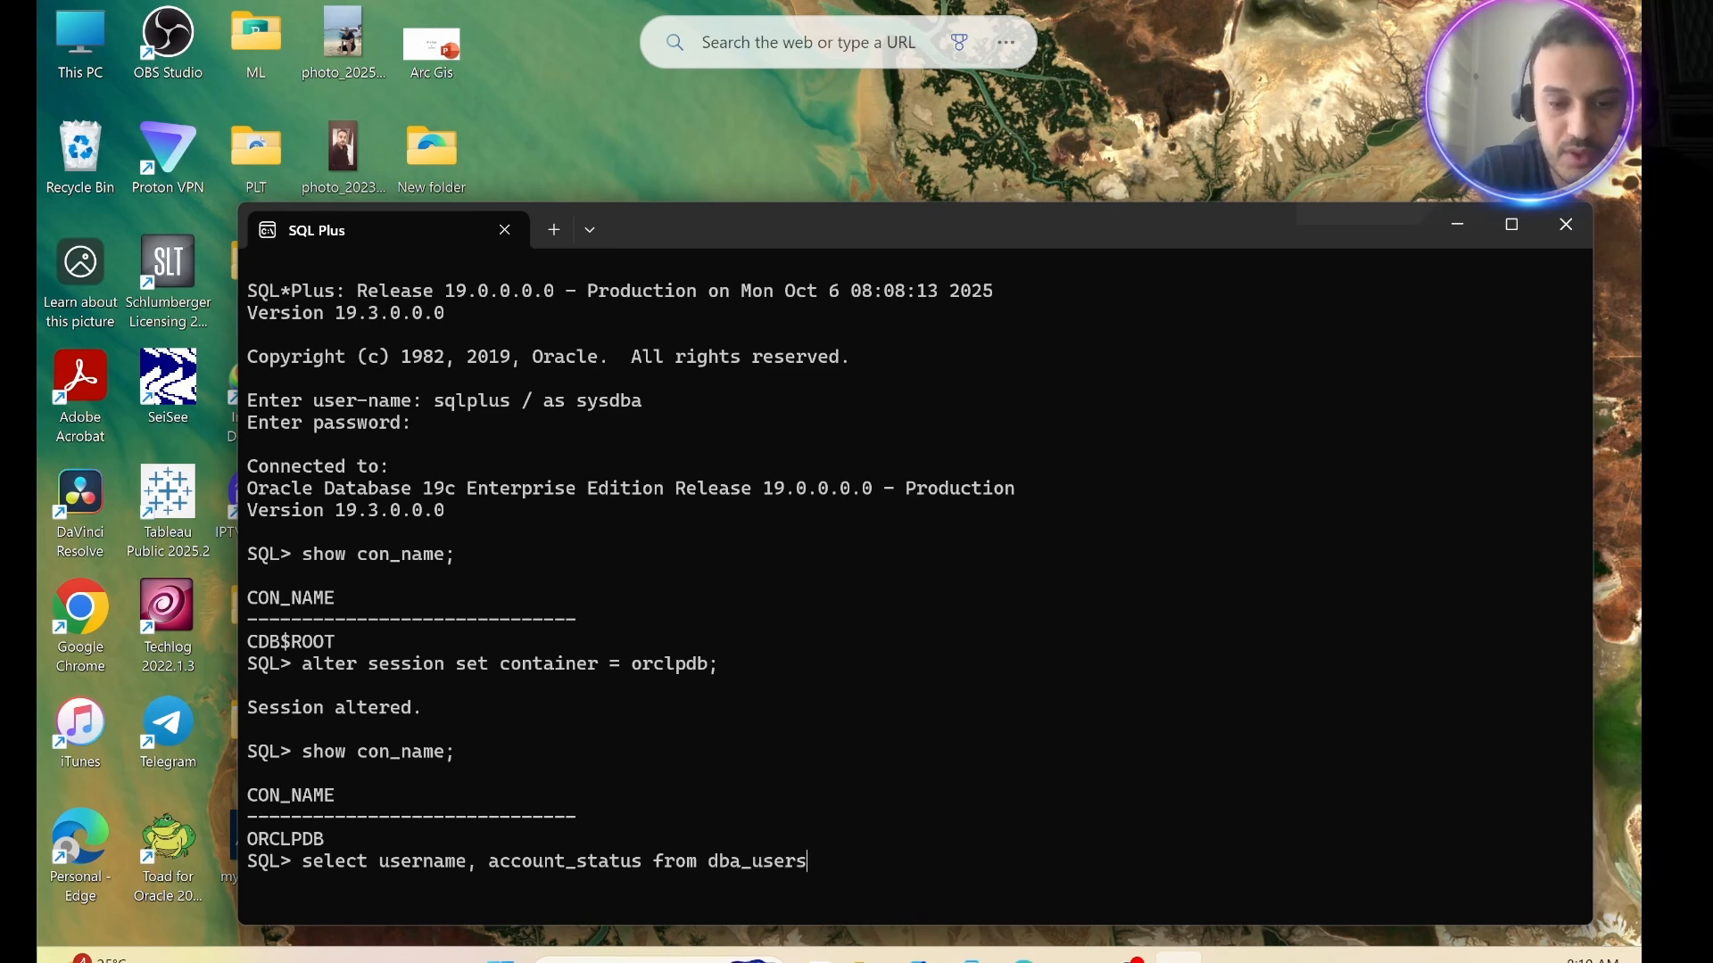
text( where)
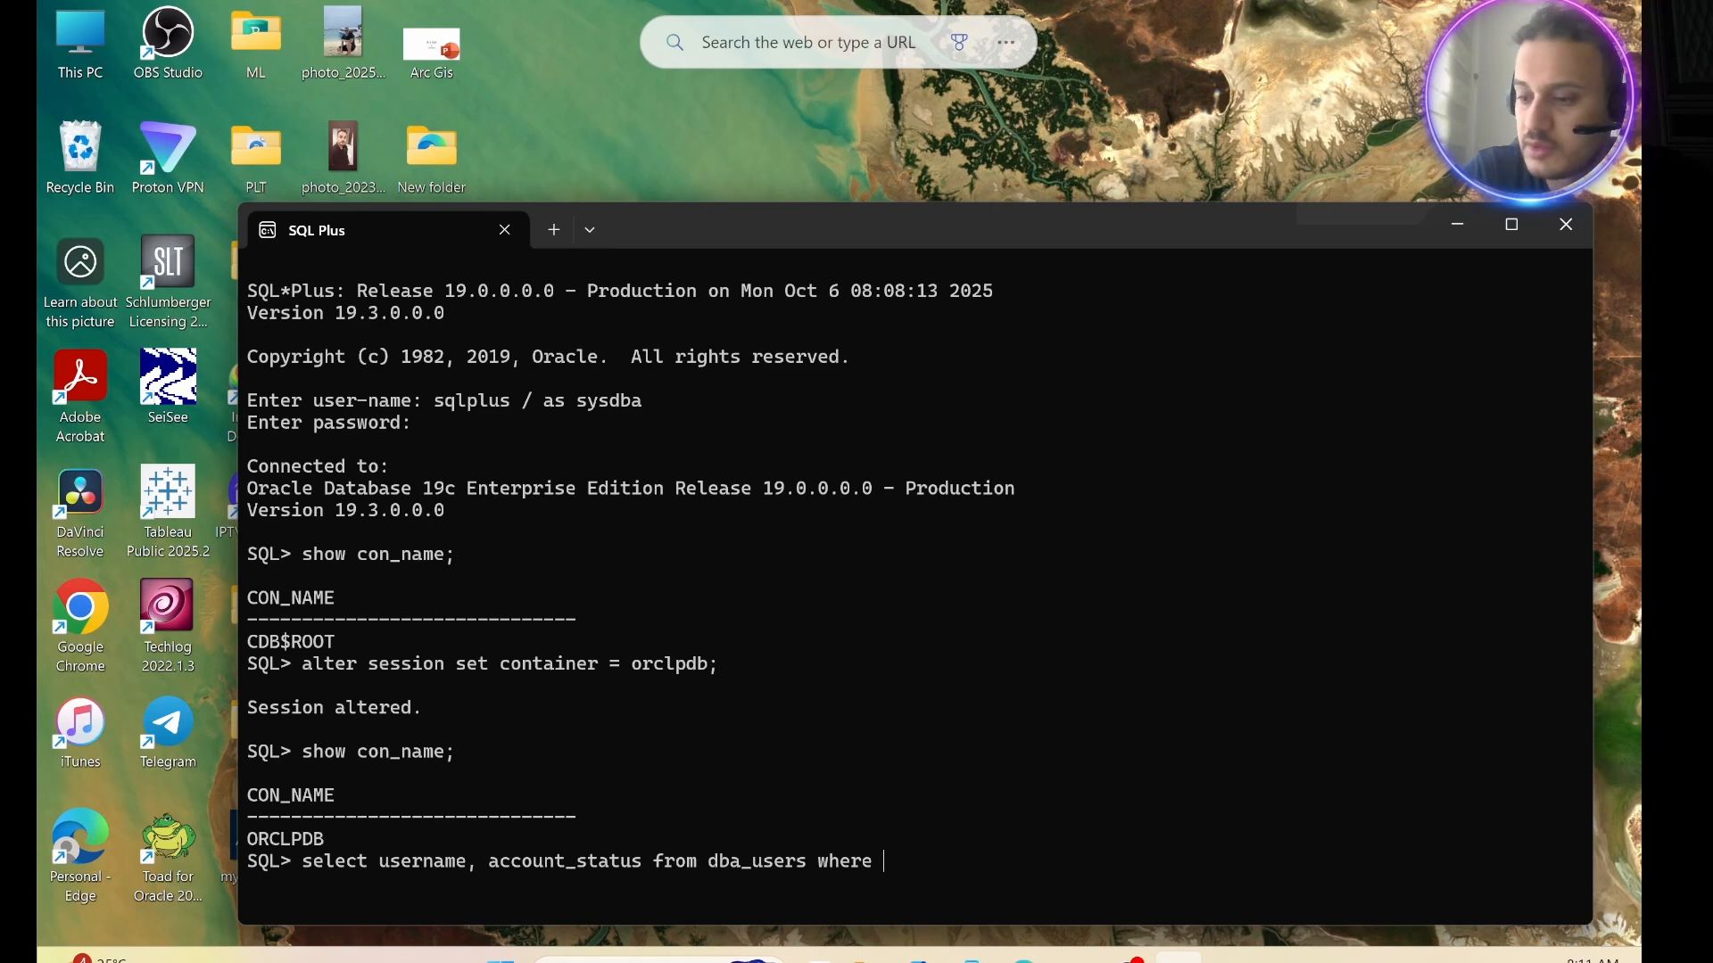
text( username)
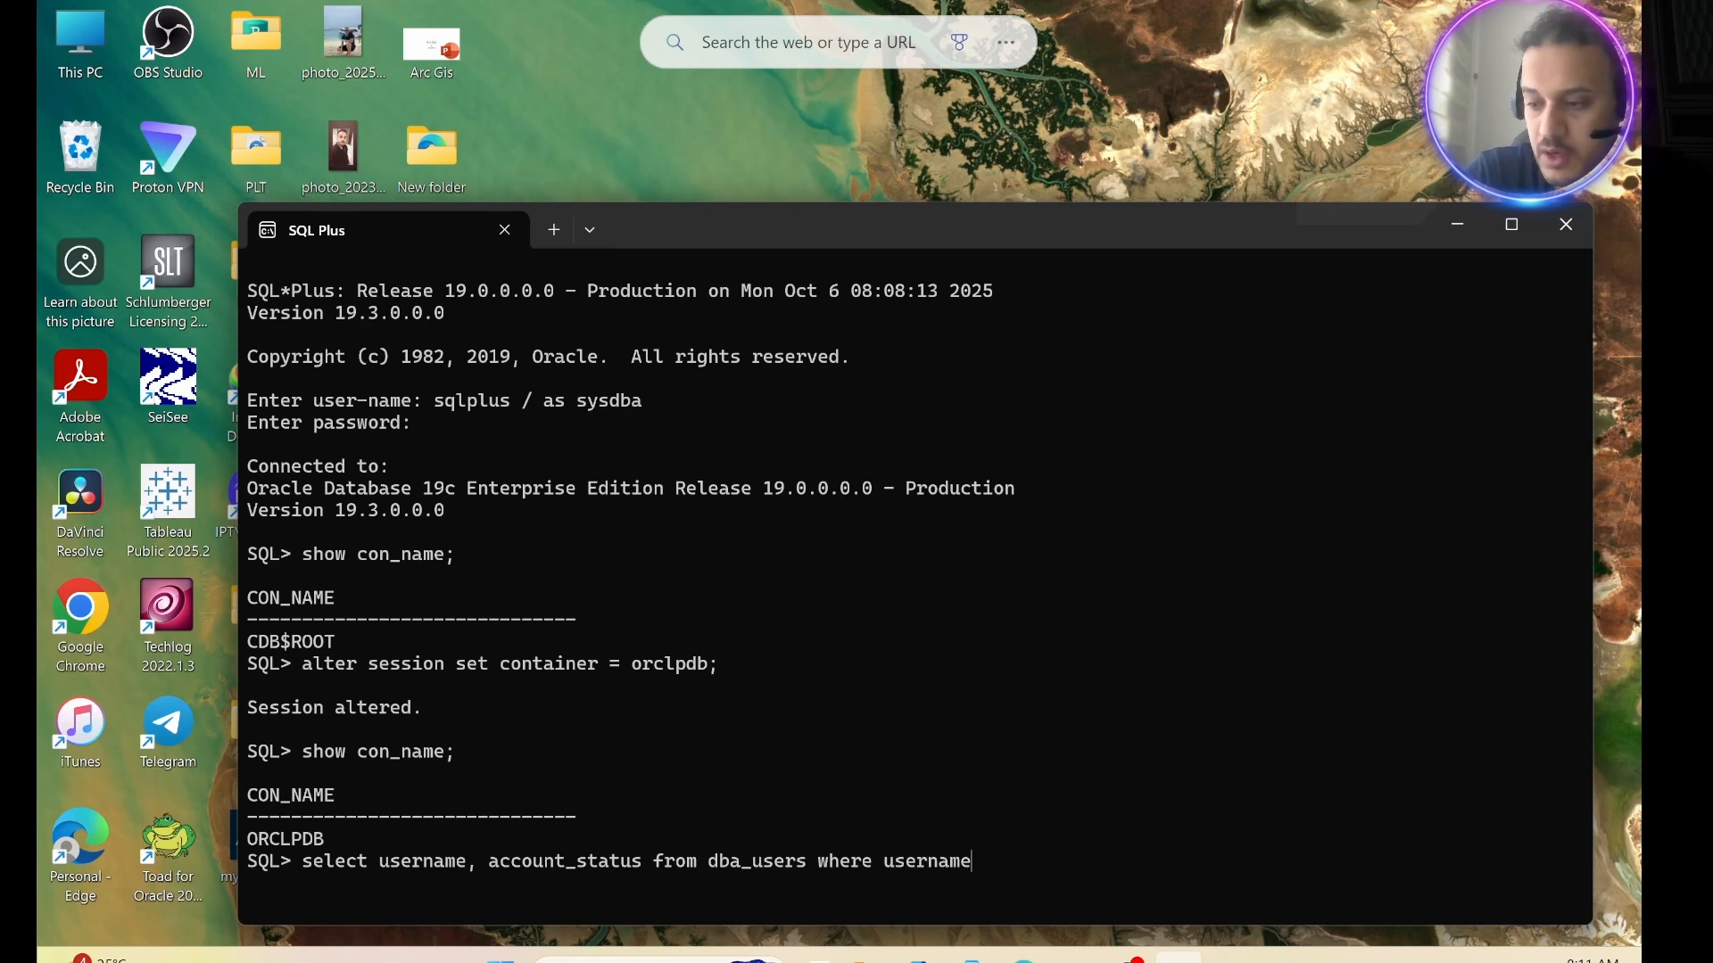
text( =)
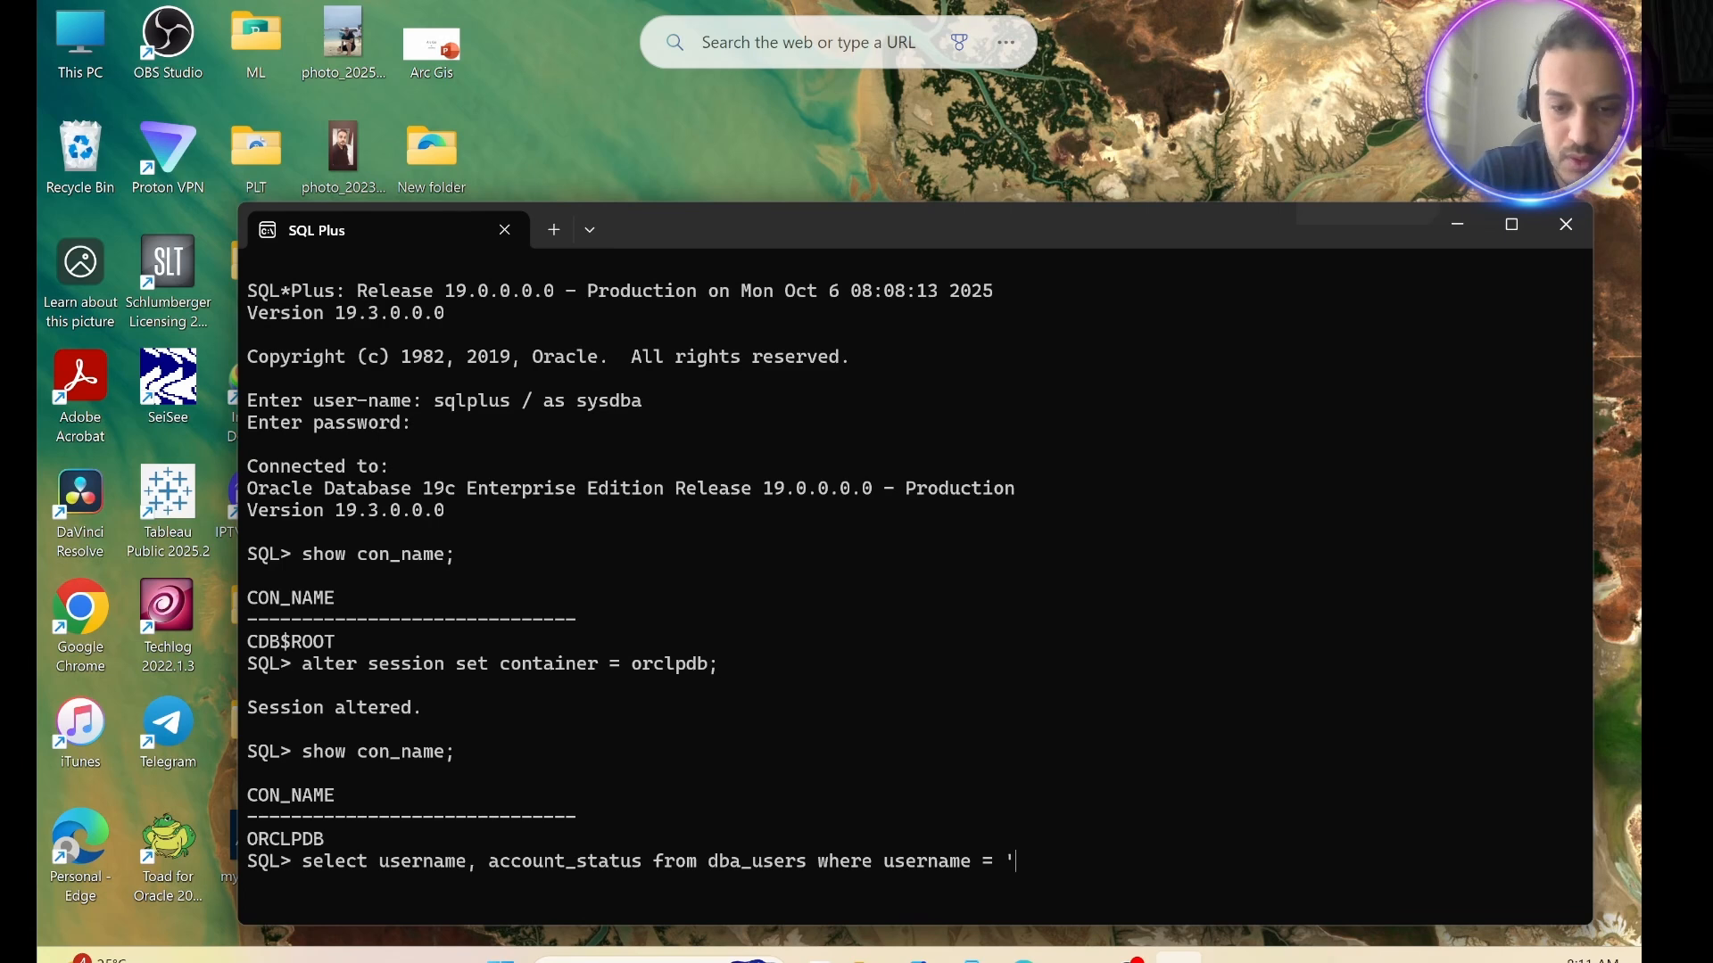
text( 'H)
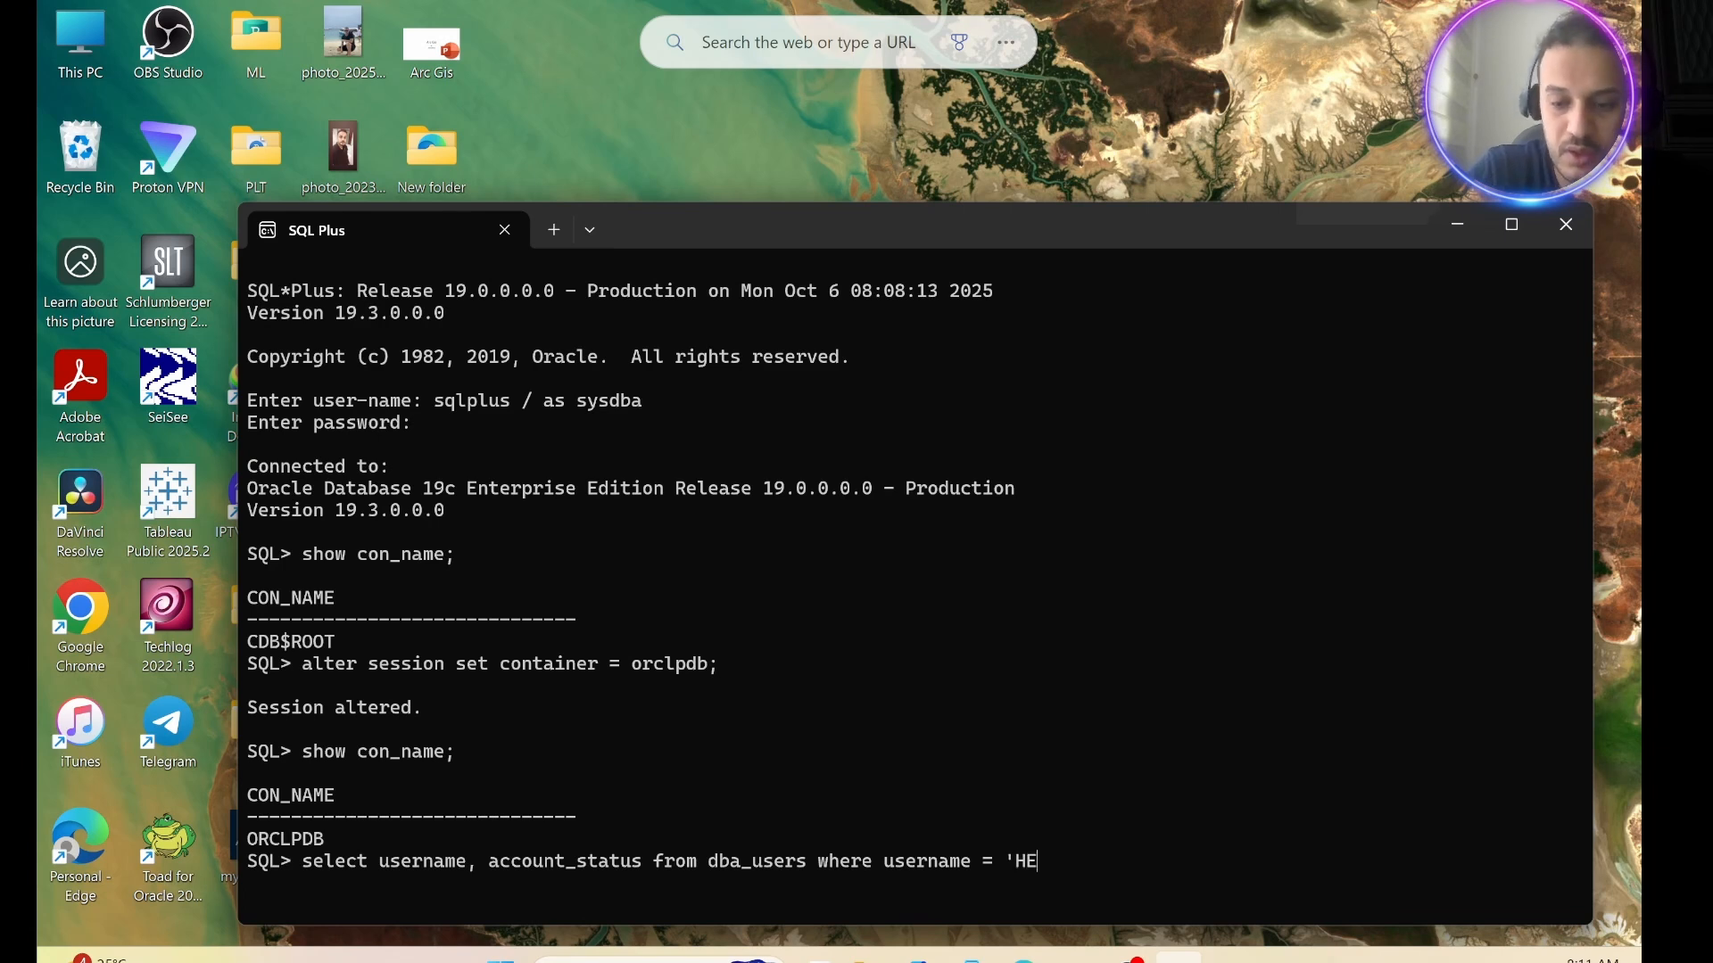
text(R)
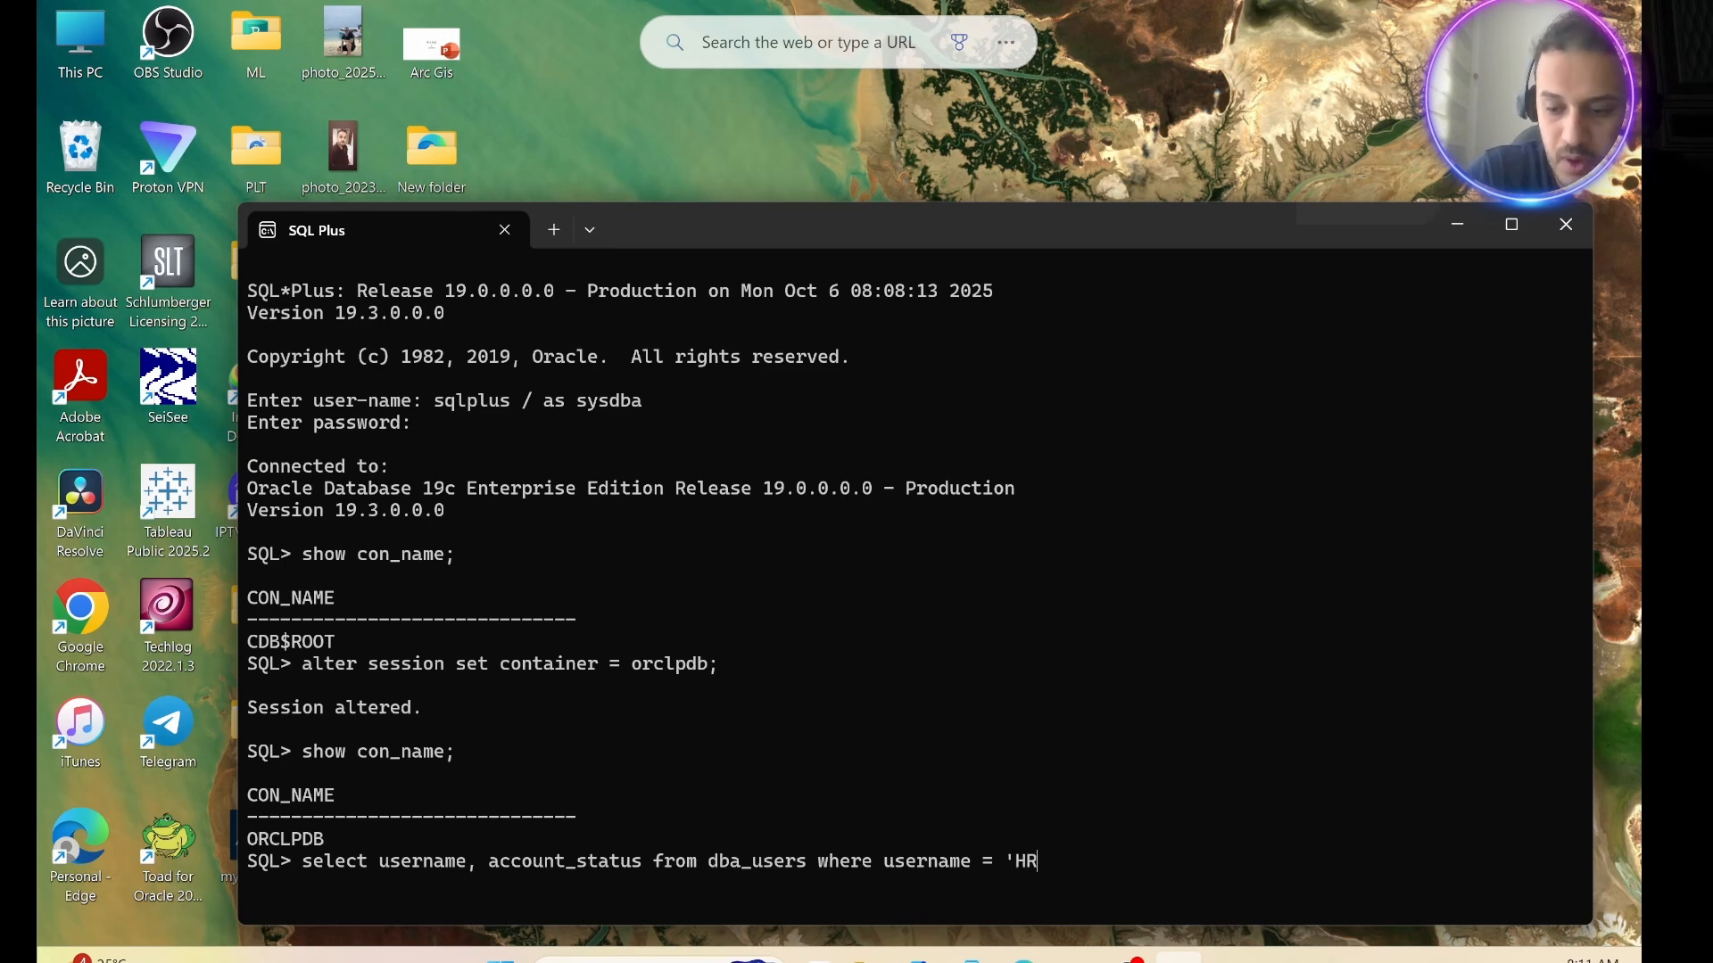
text(';)
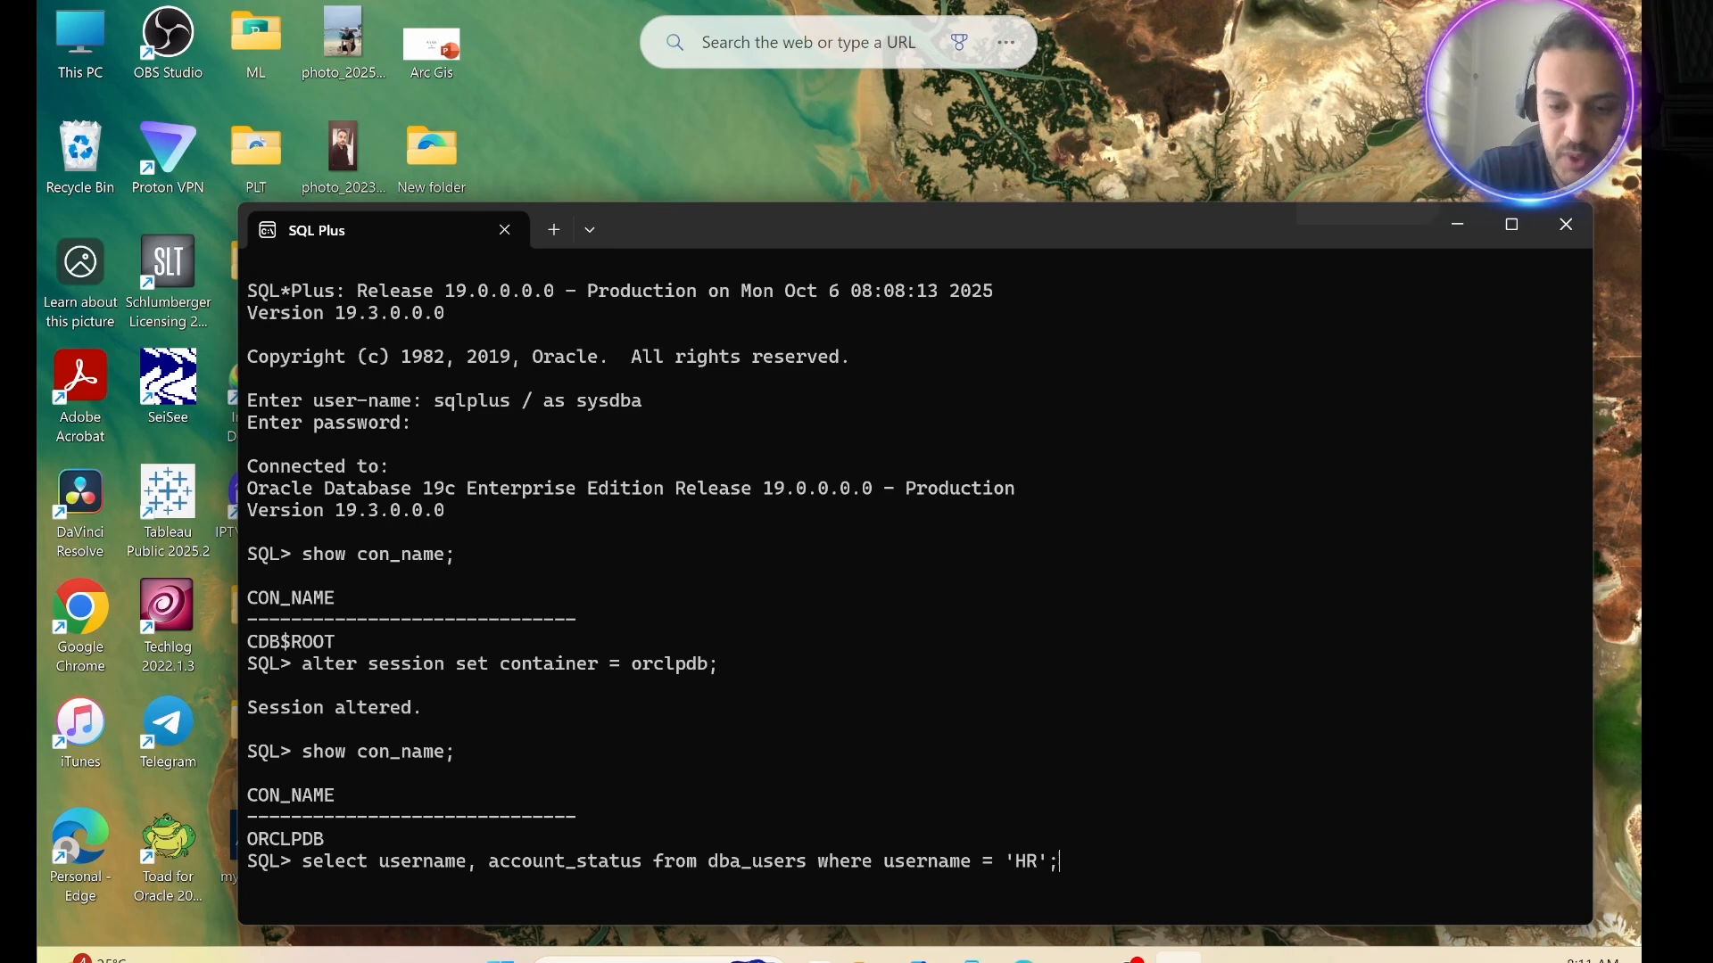
key(Return)
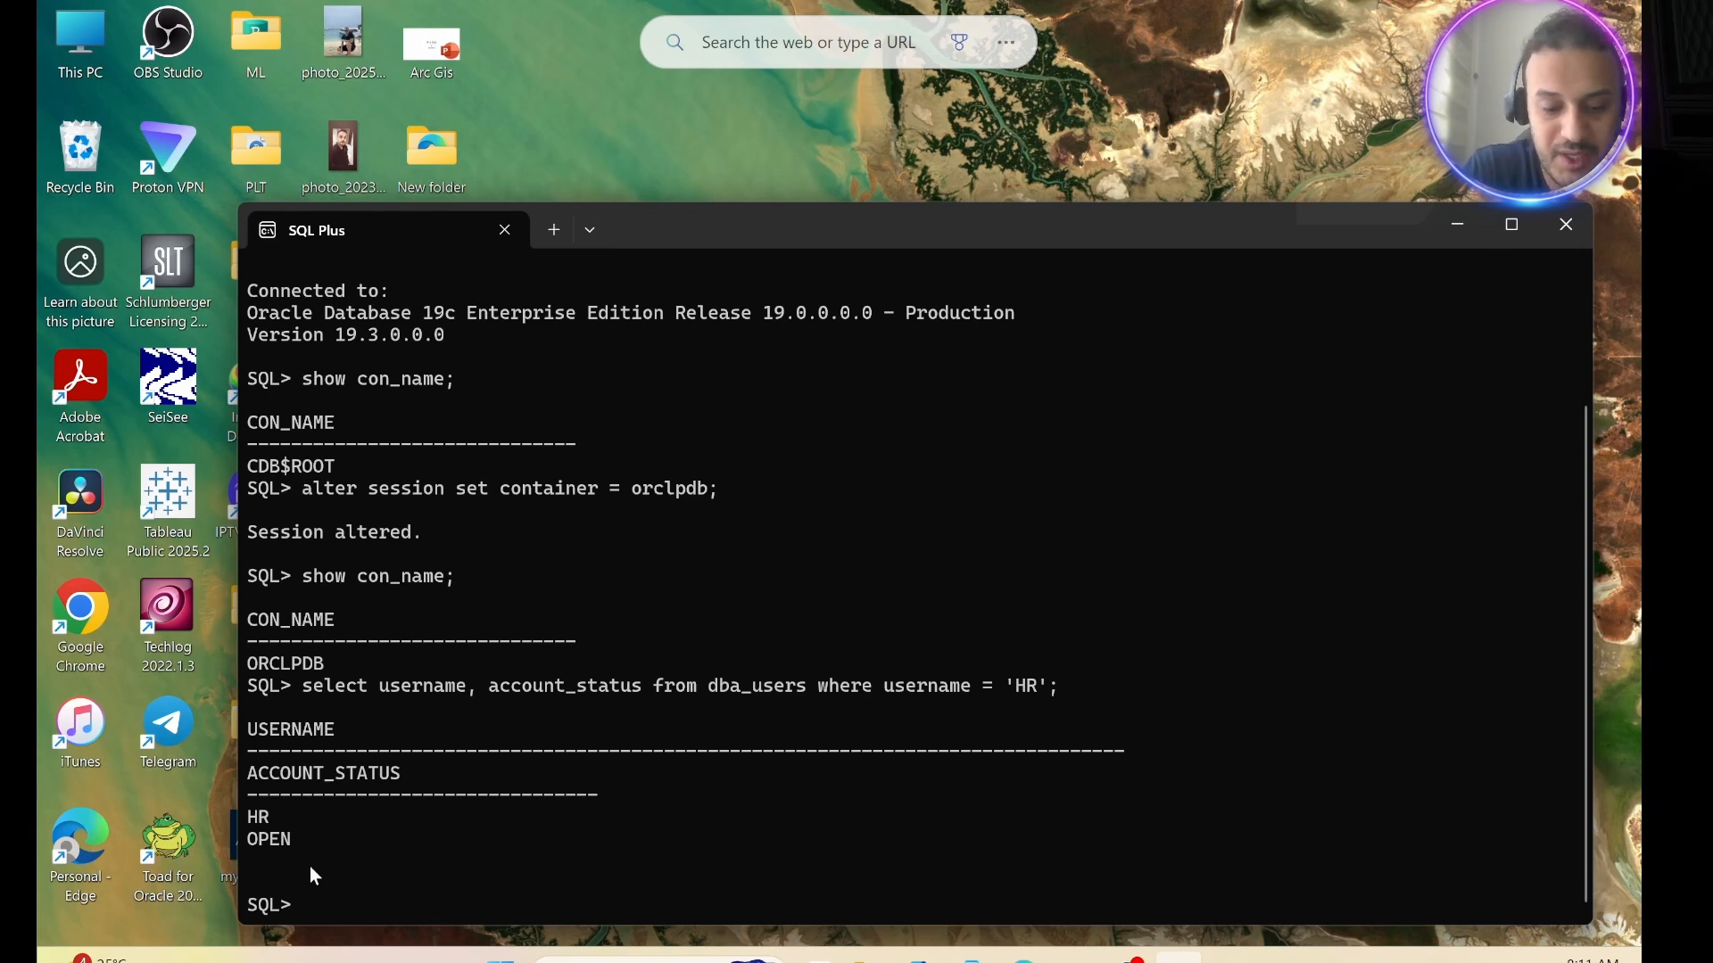
End the SQL*Plus session with the "exit" command.
text(exit)
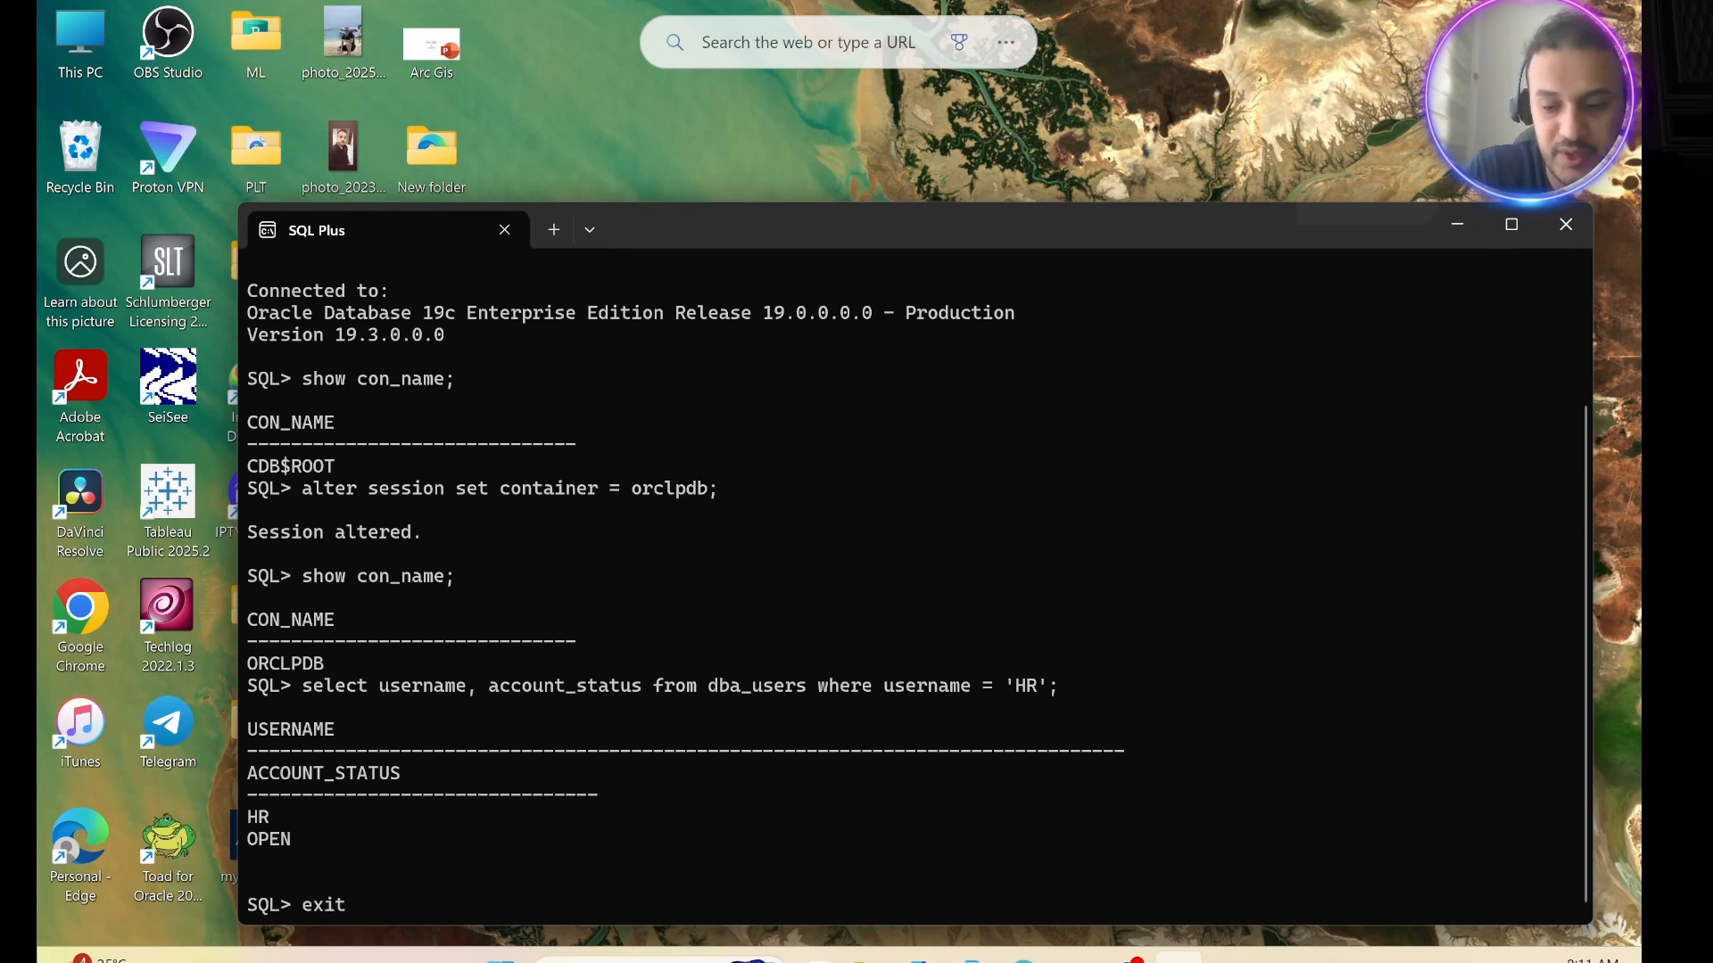
key(Return)
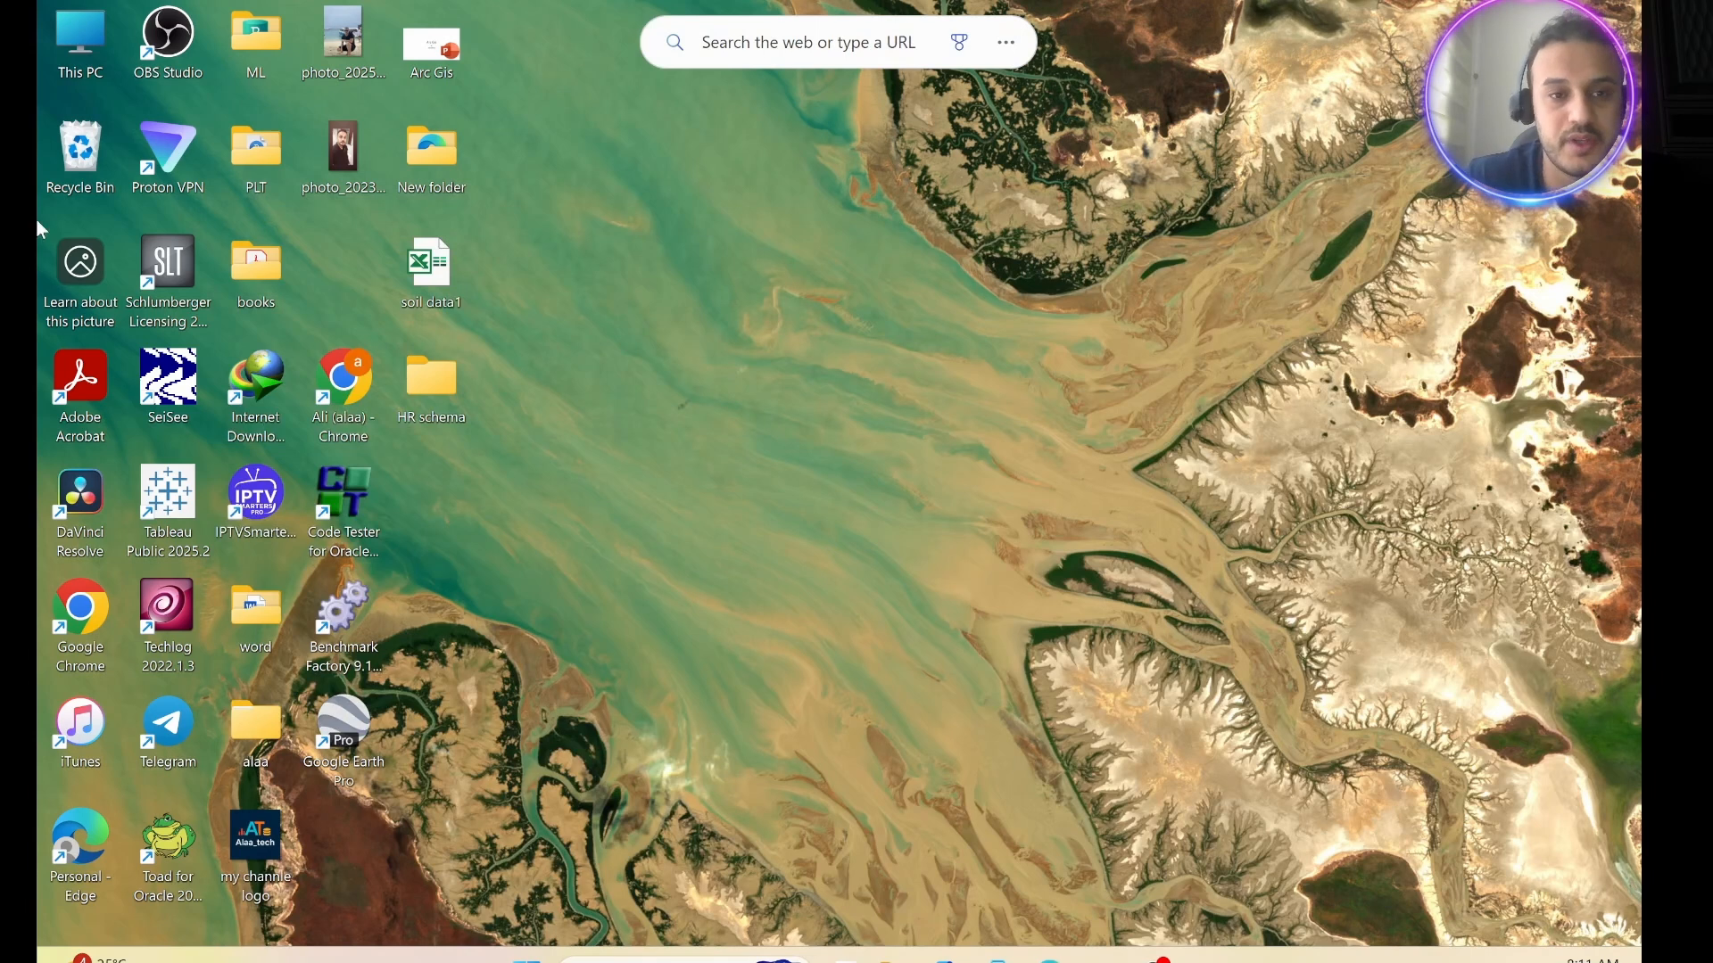
Search Windows for "sqldeveloper", launch sqldeveloper.exe and move its window higher on the desktop.
click(650, 956)
text(d)
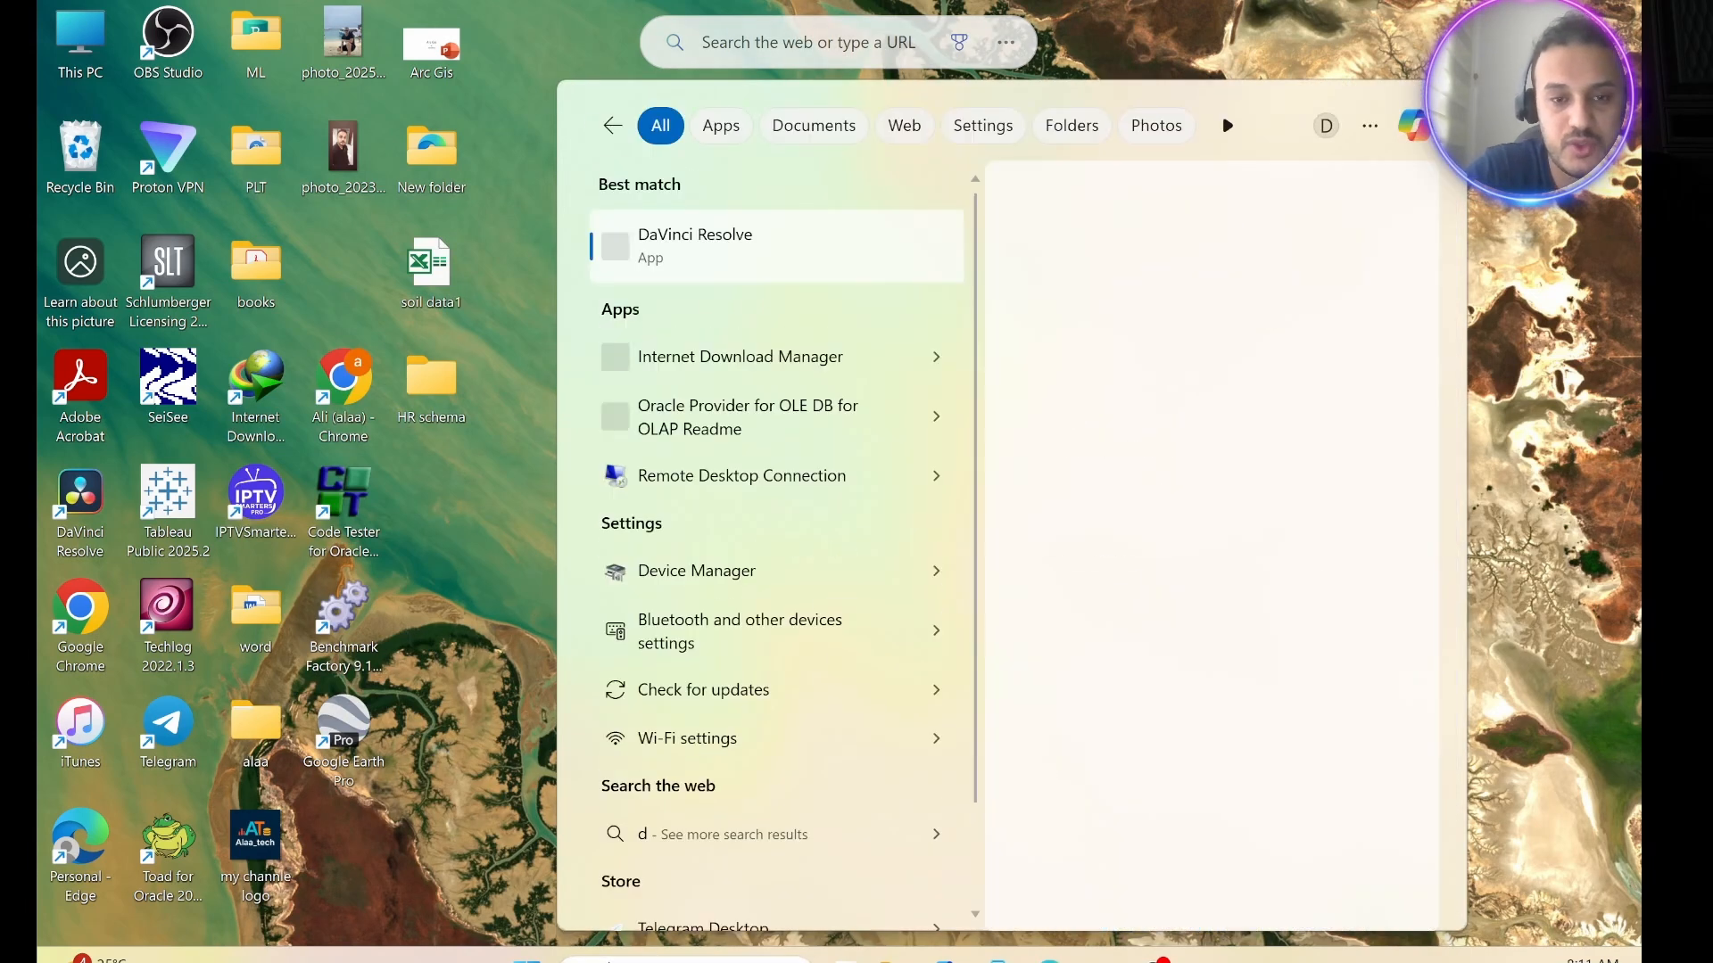
key(BackSpace)
text(sq)
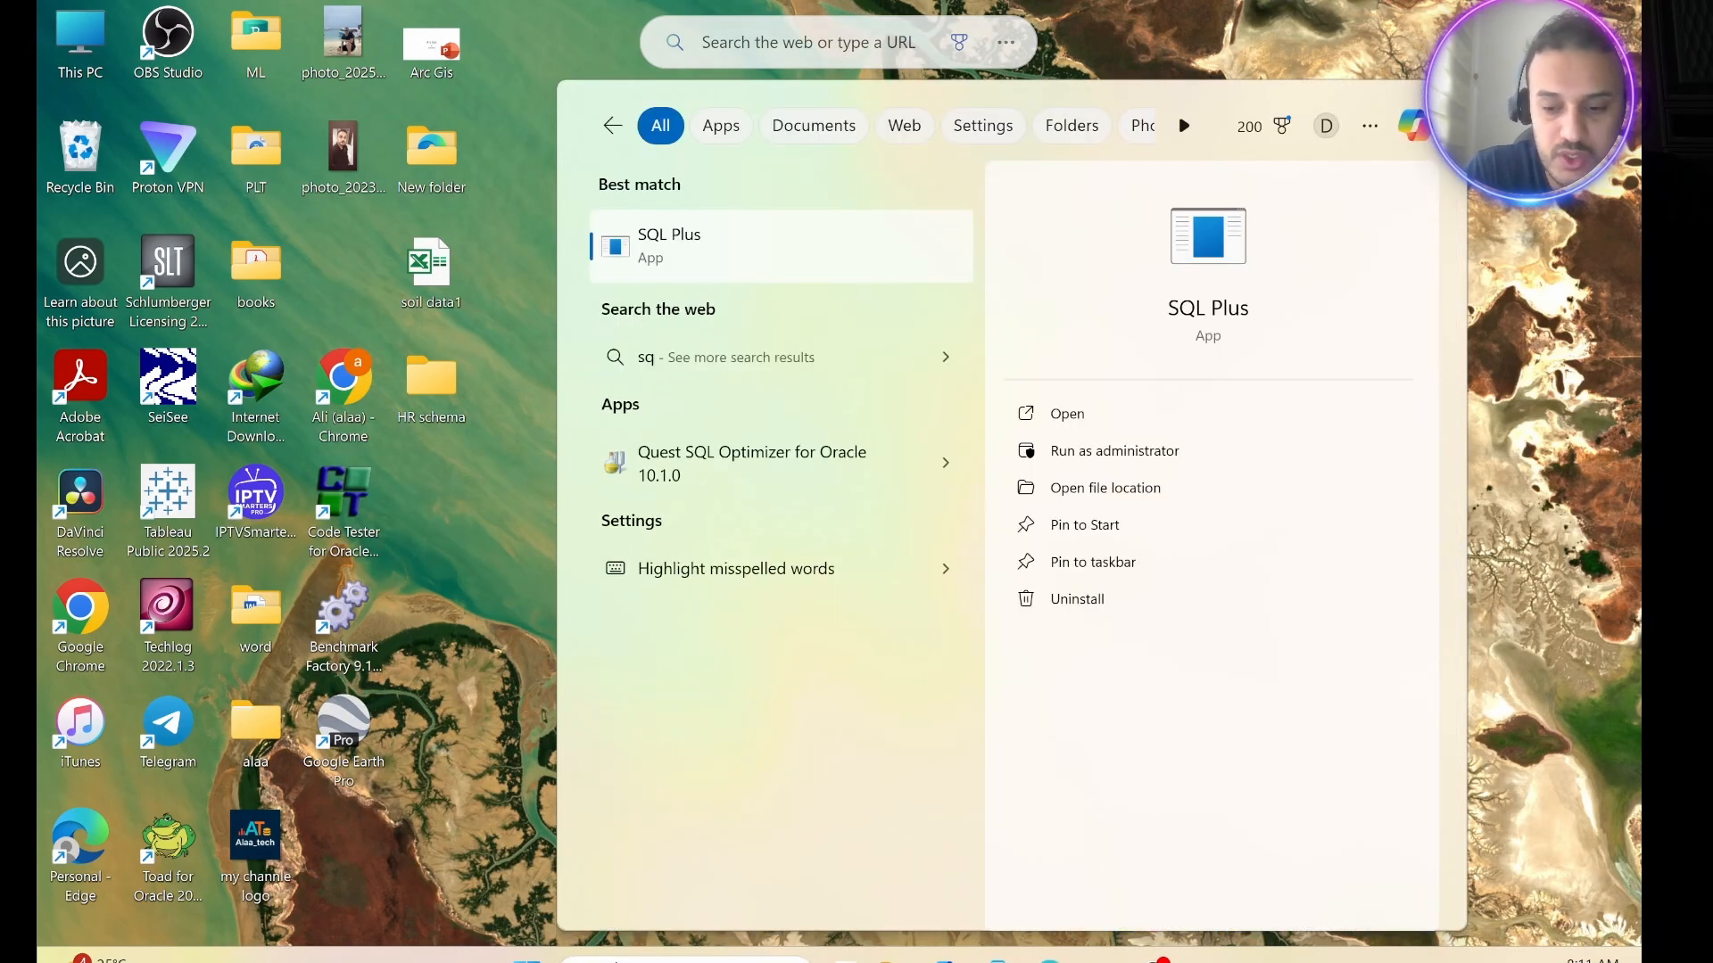
text(ldeveloper)
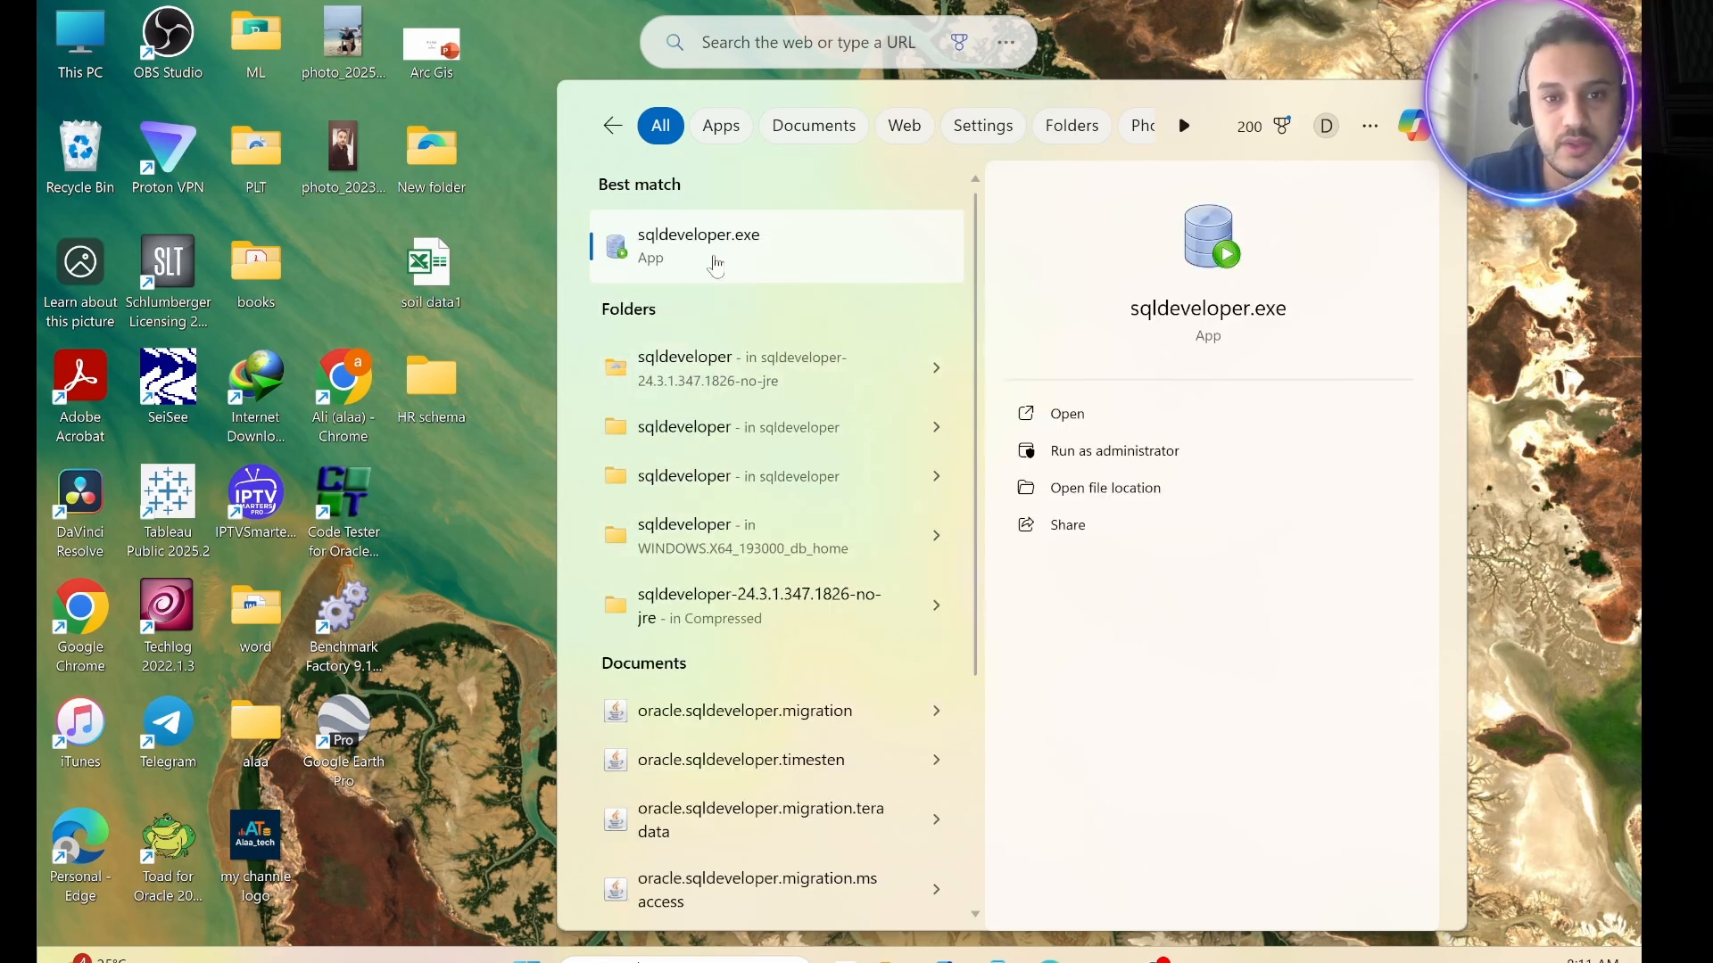
click(709, 255)
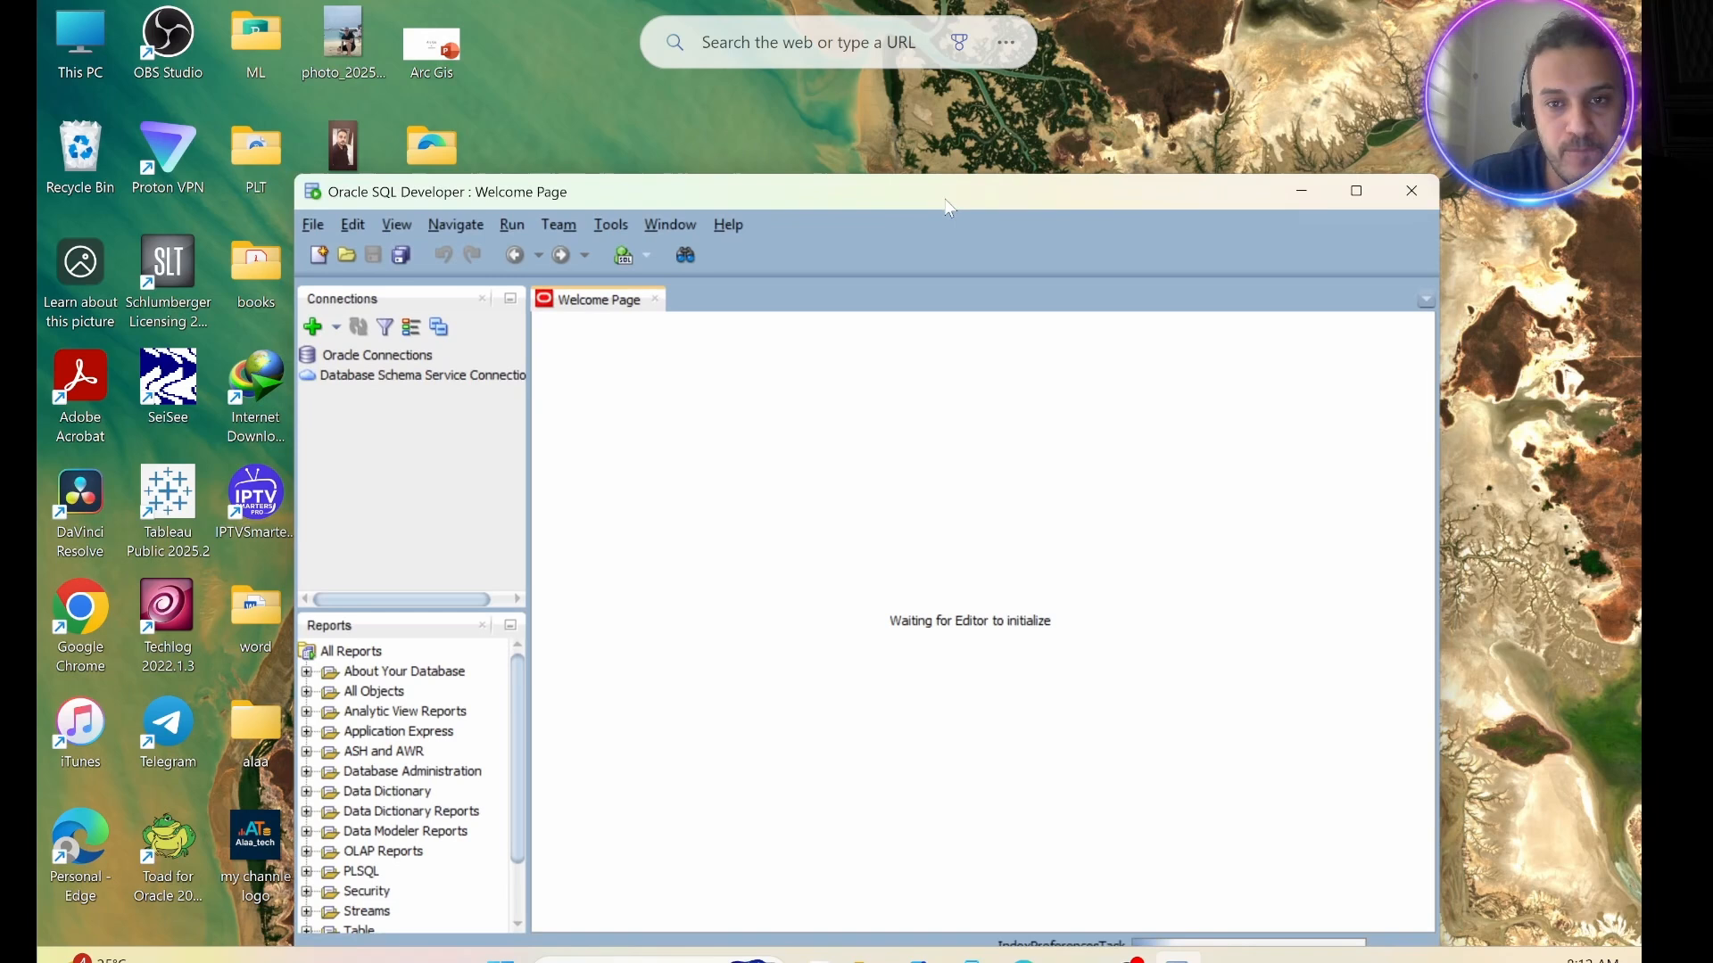
drag(945, 200, 926, 154)
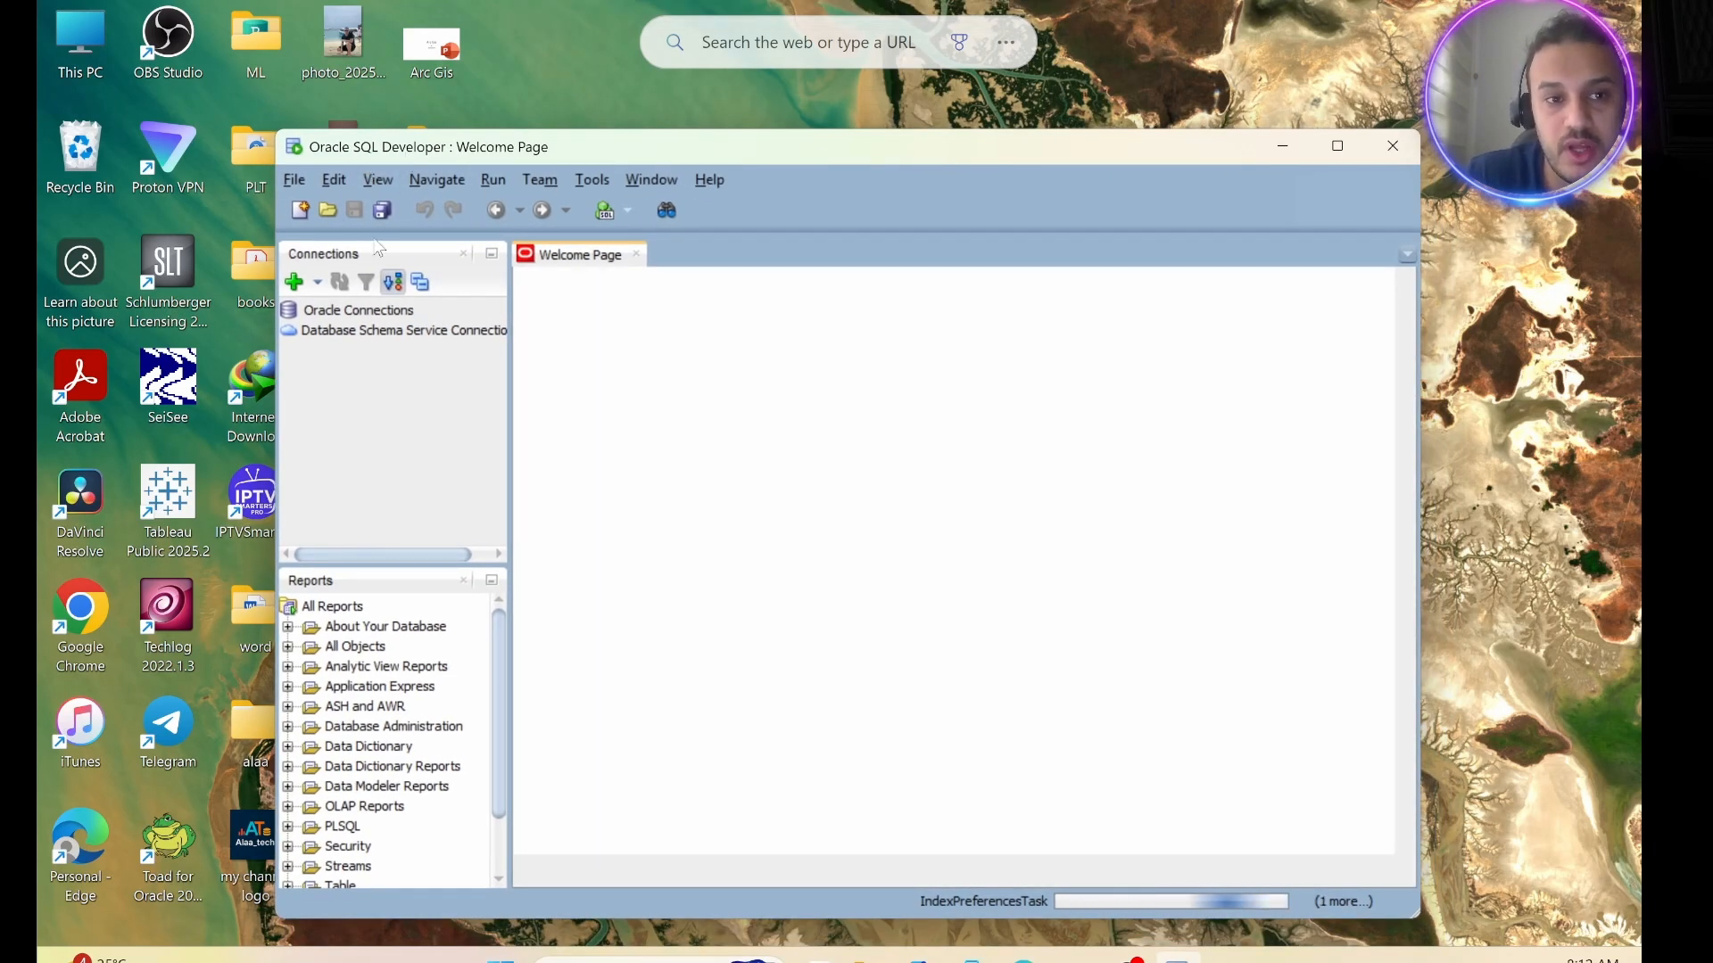
Start a new database connection named HR_connection and give it a red color.
click(294, 283)
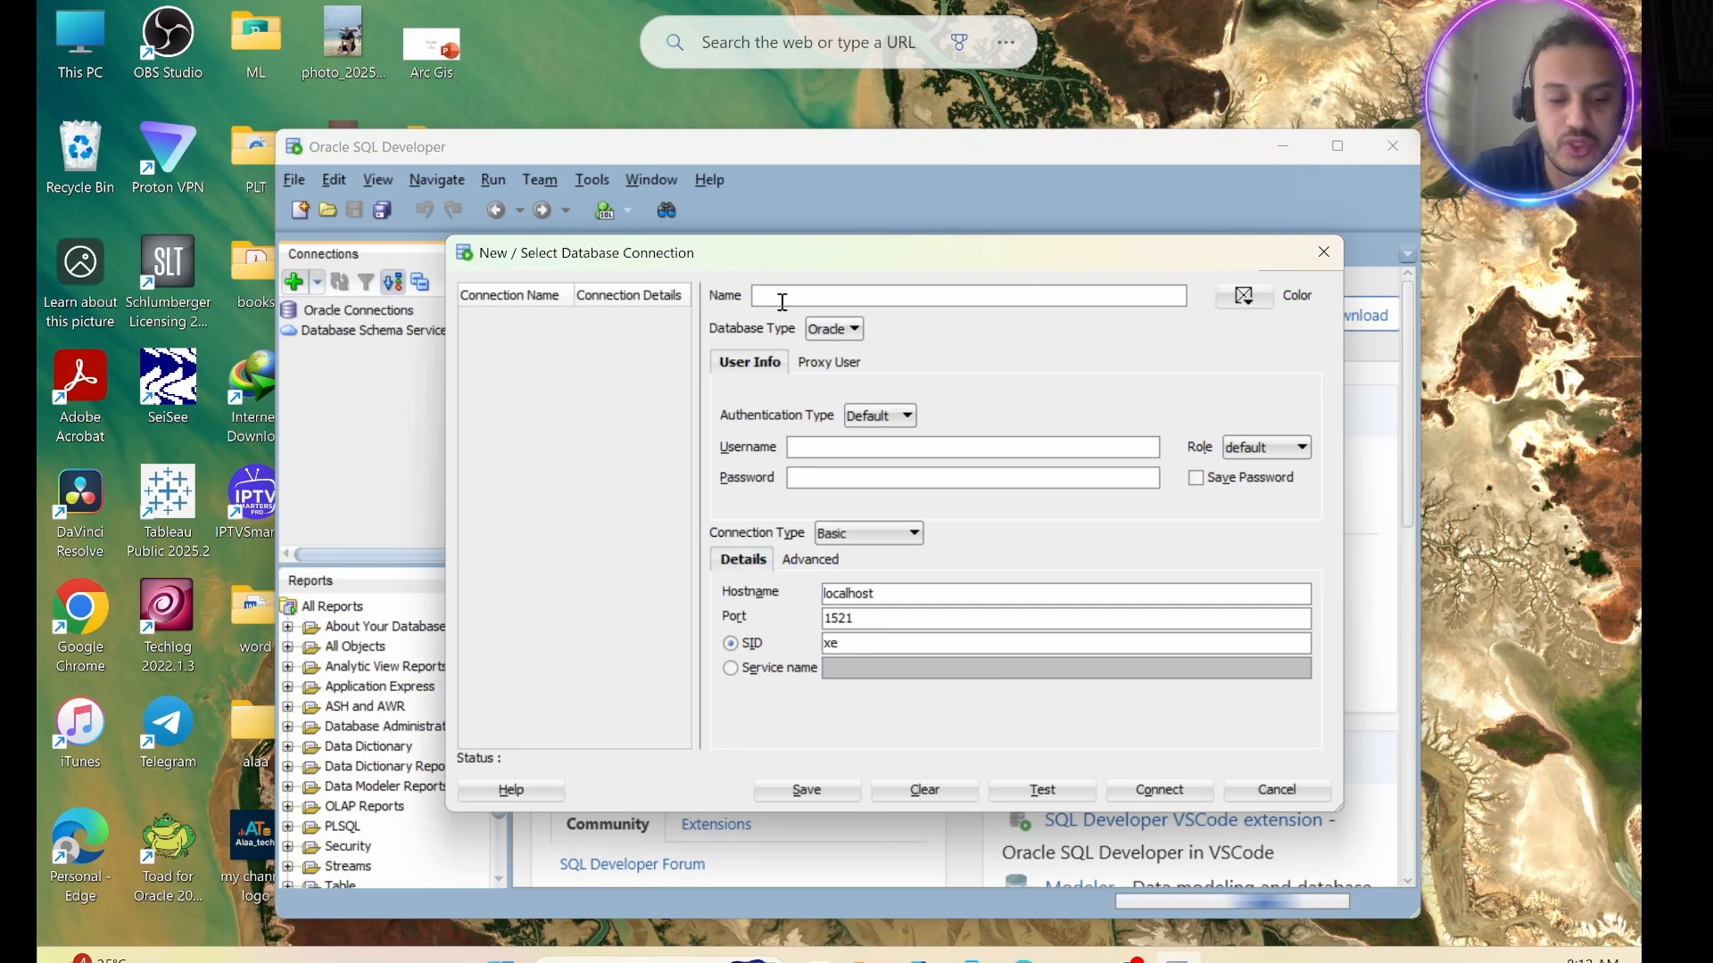
text(HR)
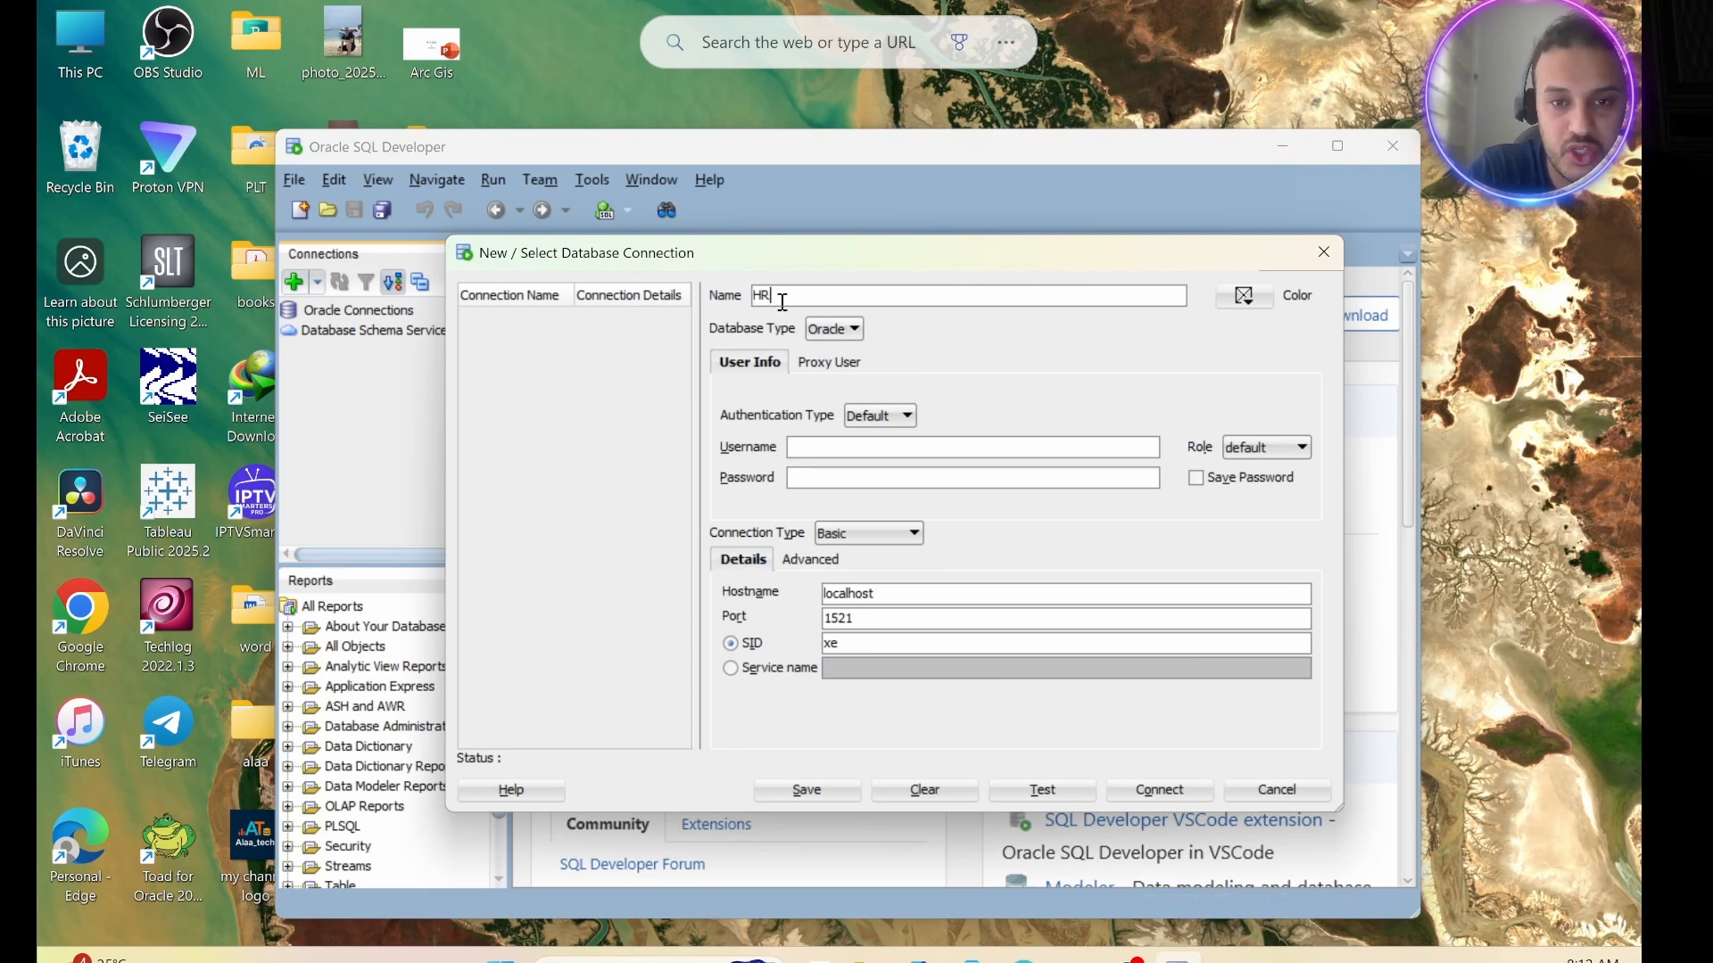
text(_)
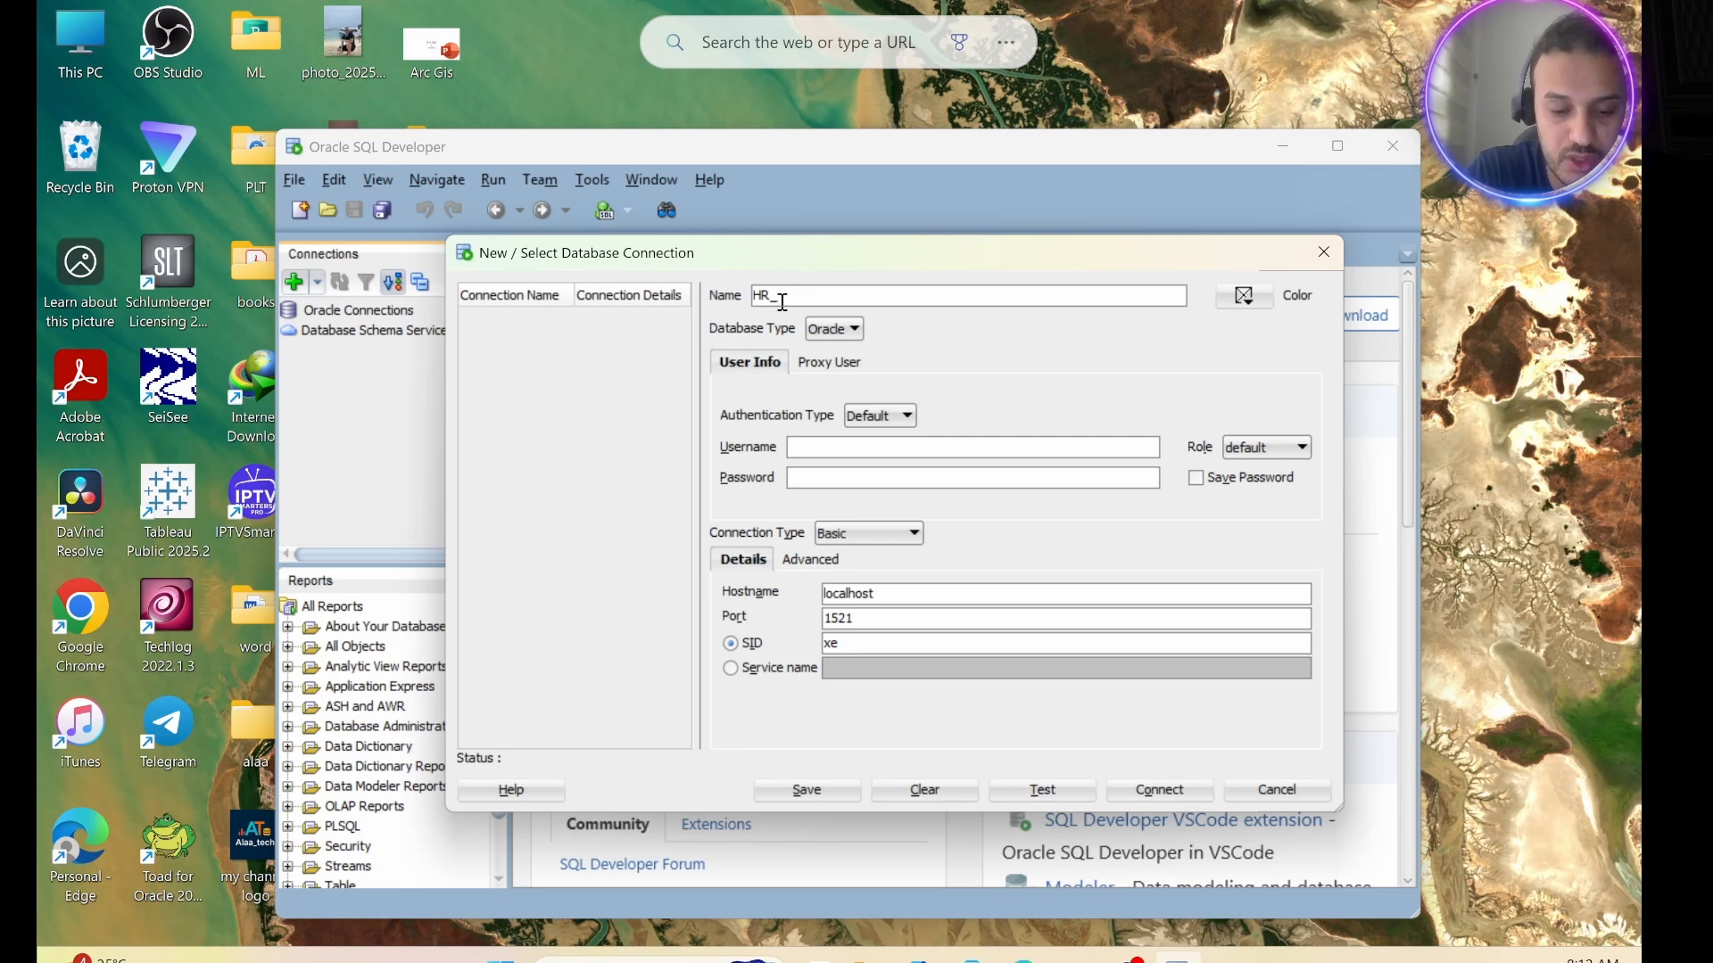
text(conn)
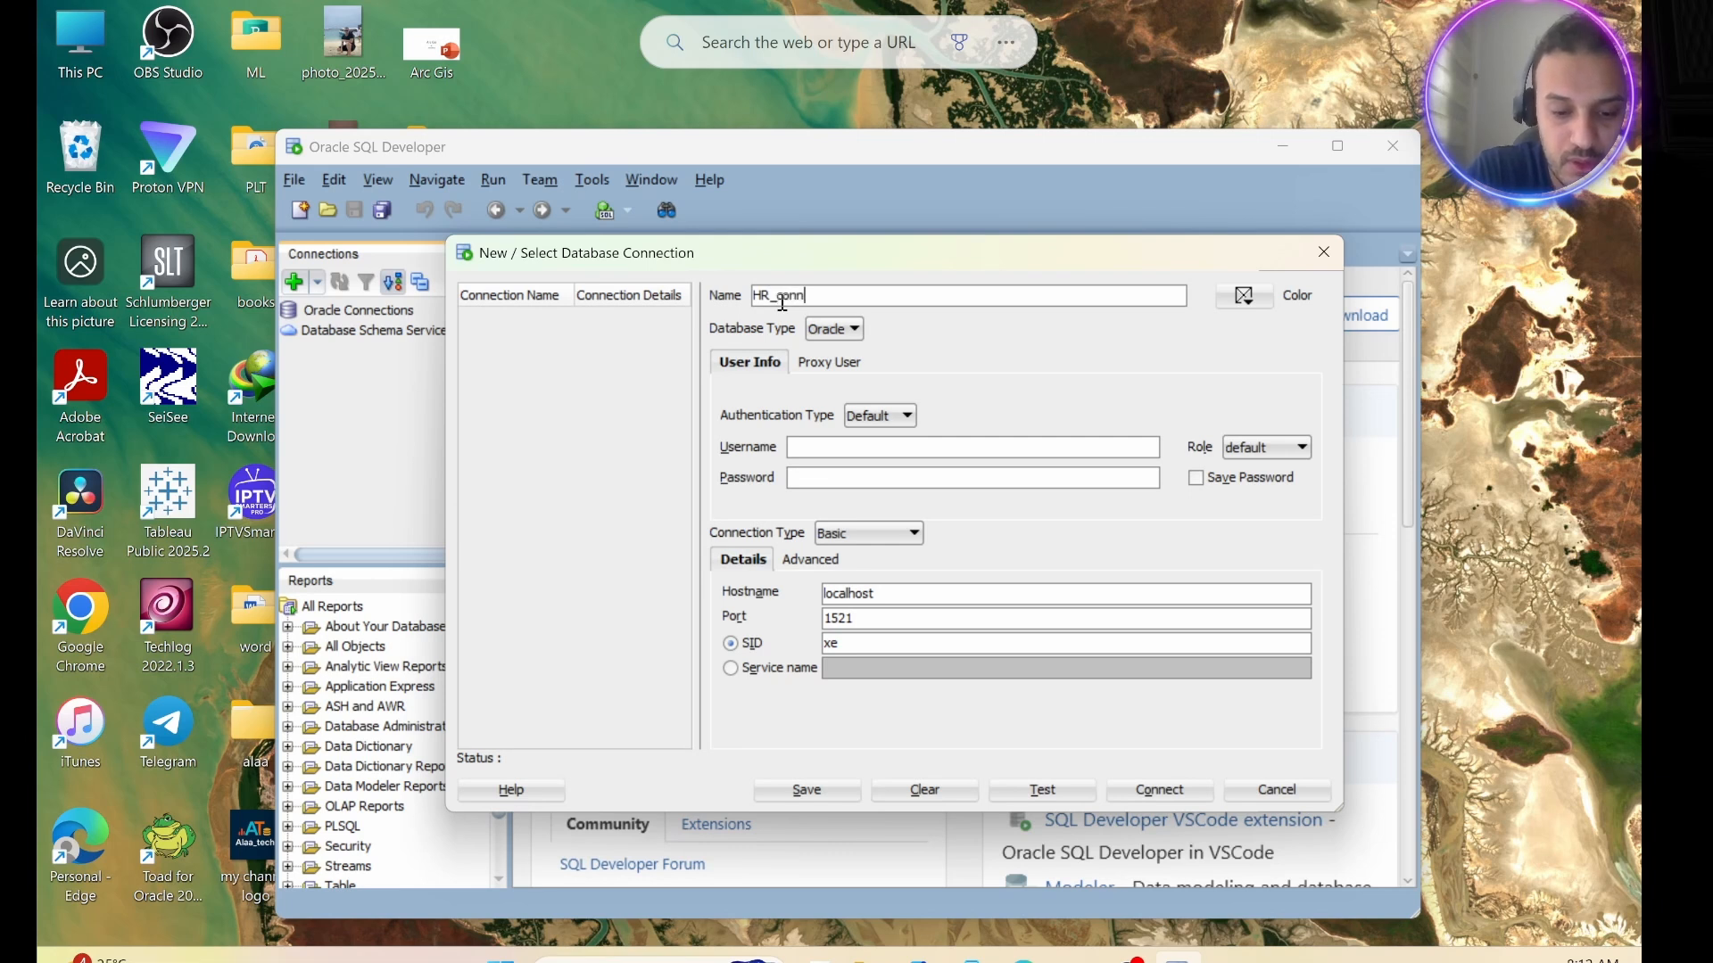
text(ection)
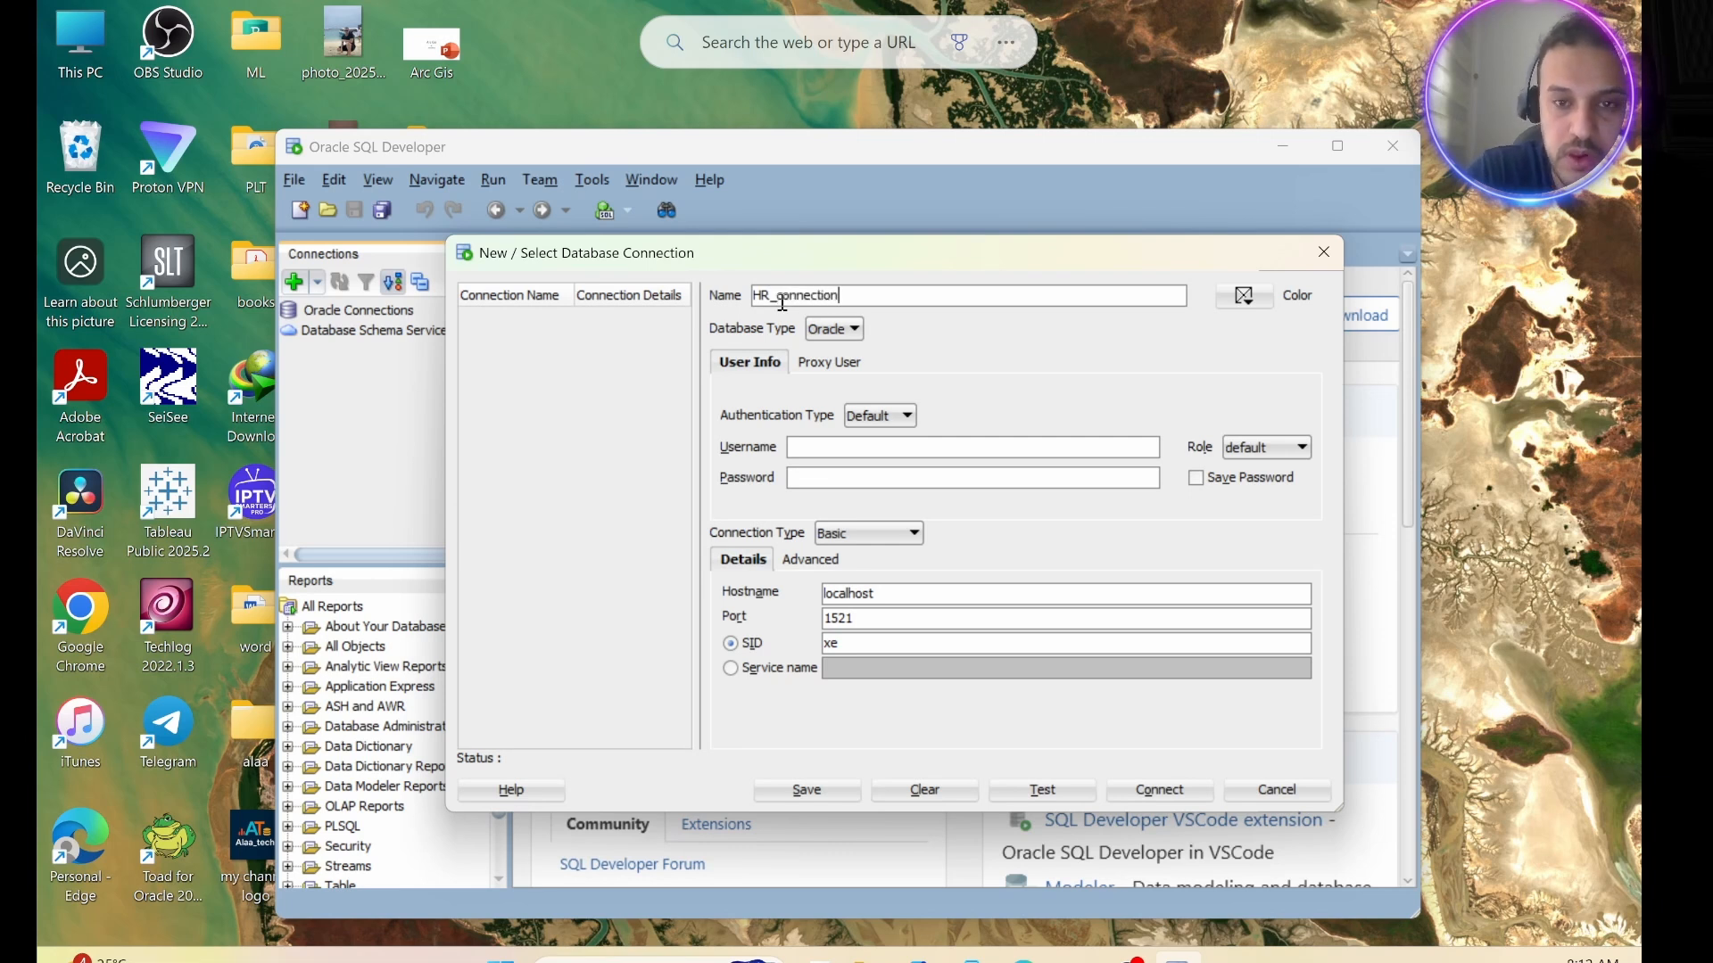
click(1244, 297)
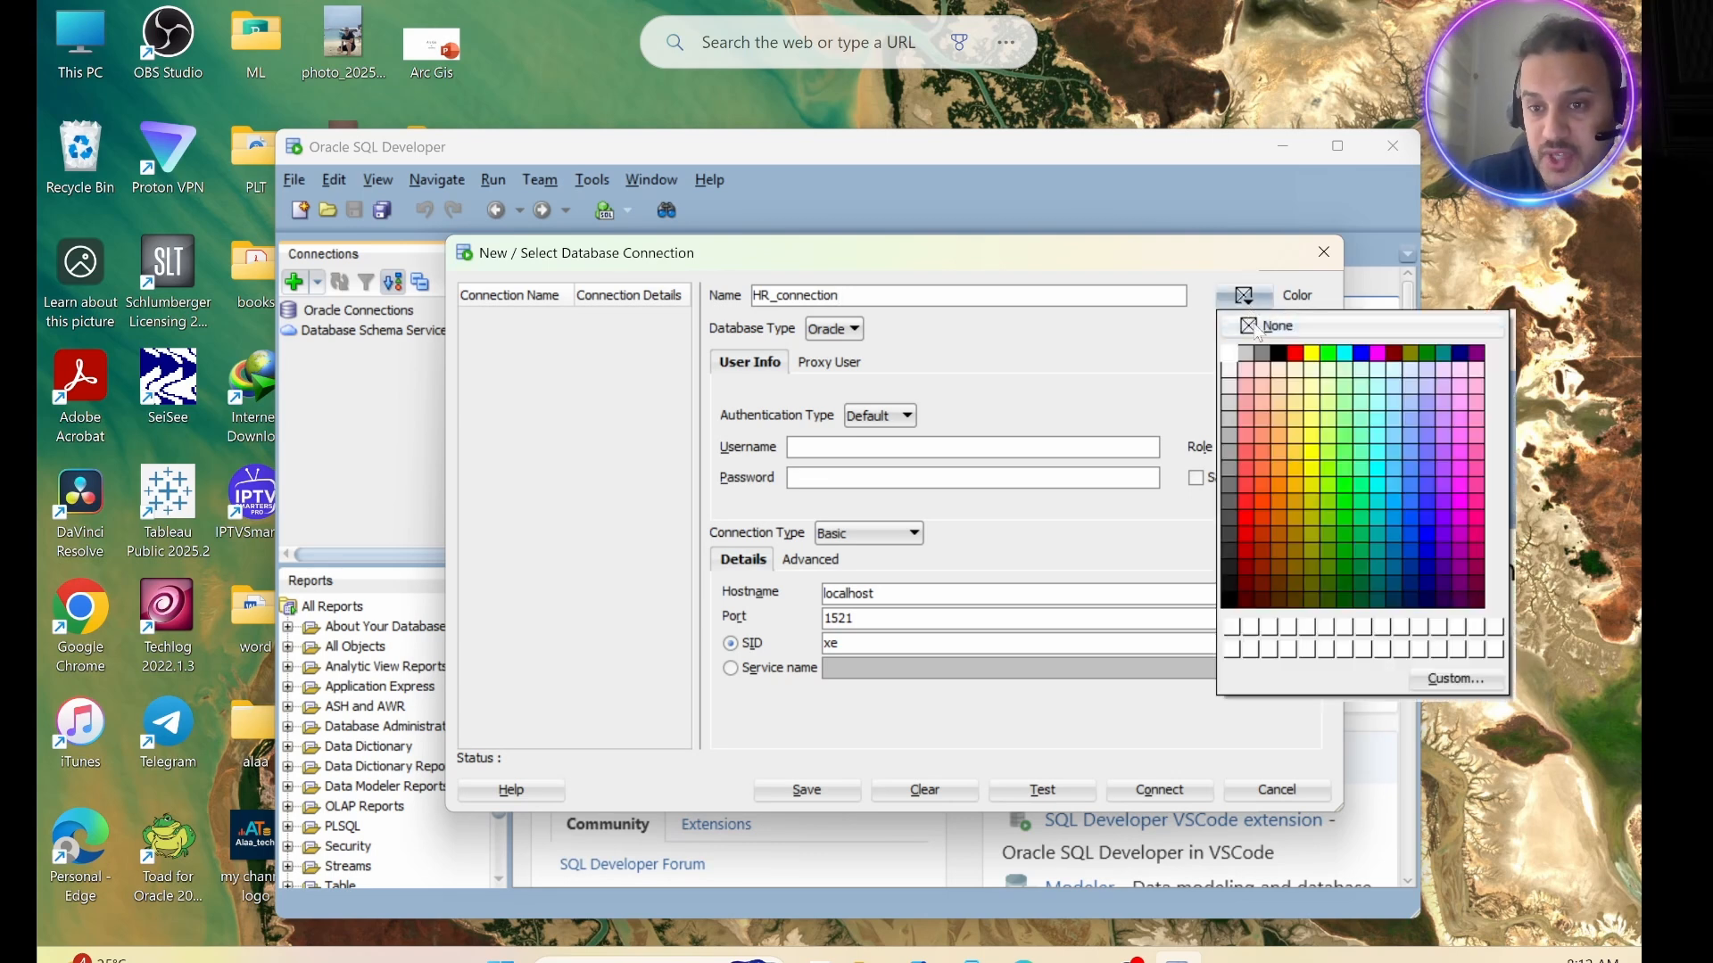
click(1245, 484)
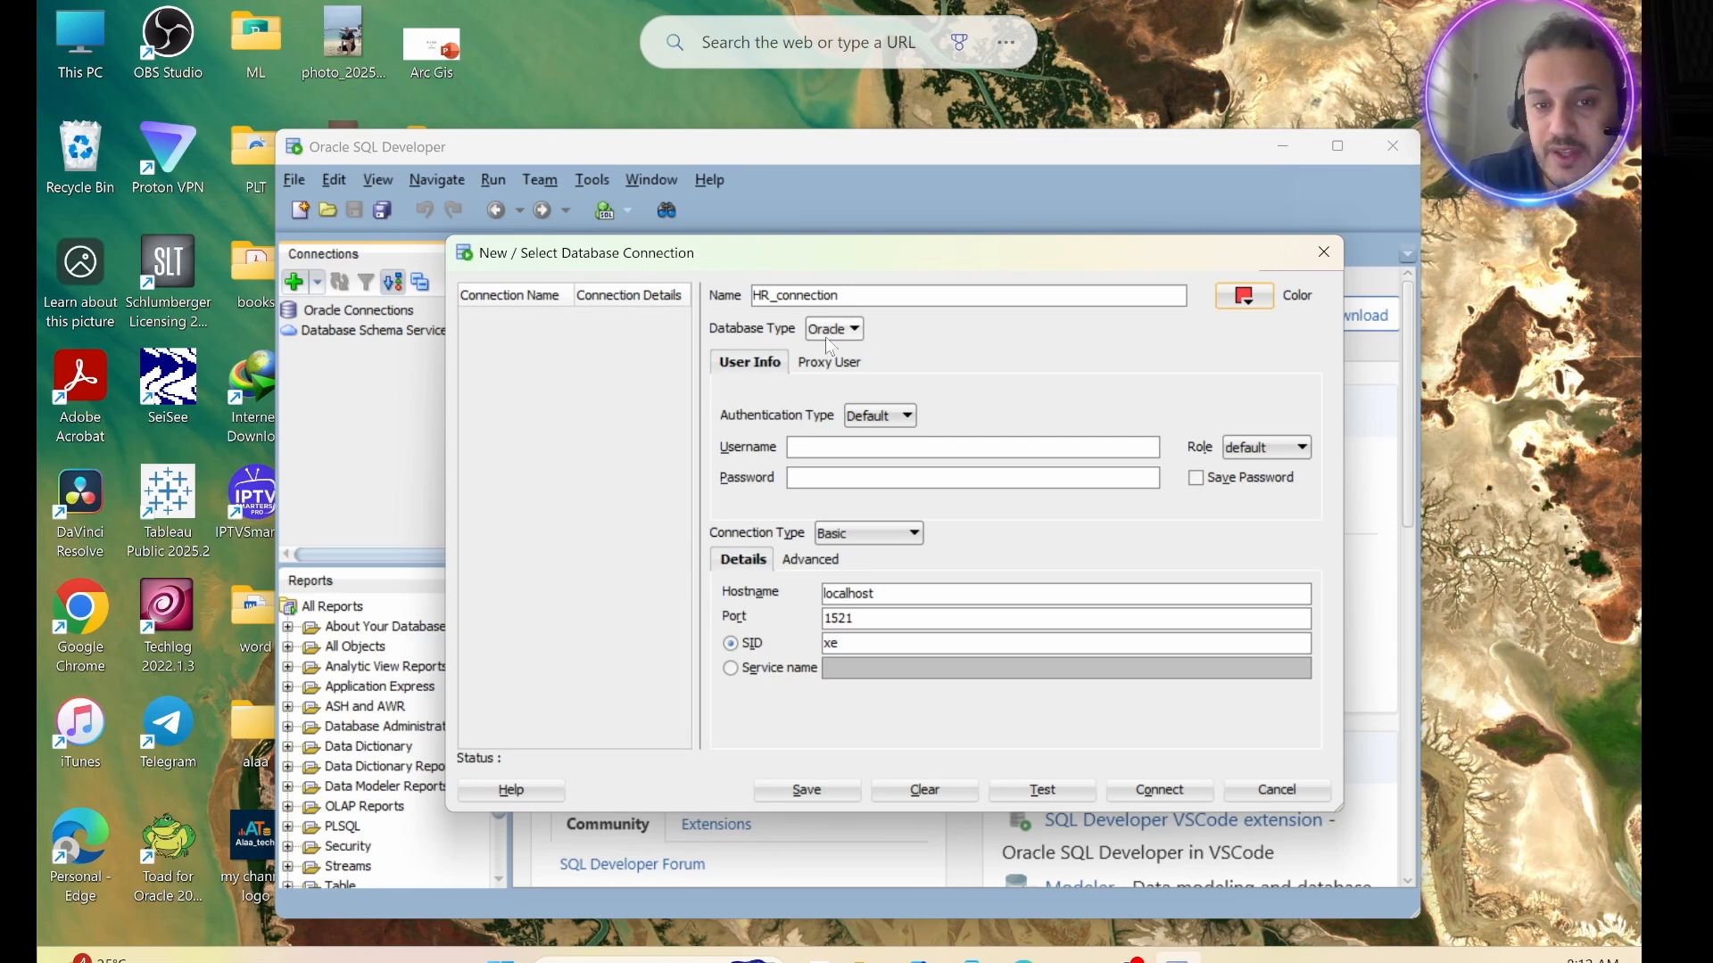
Set the connection's username to HR, enter the account password and enable saving the password.
click(813, 452)
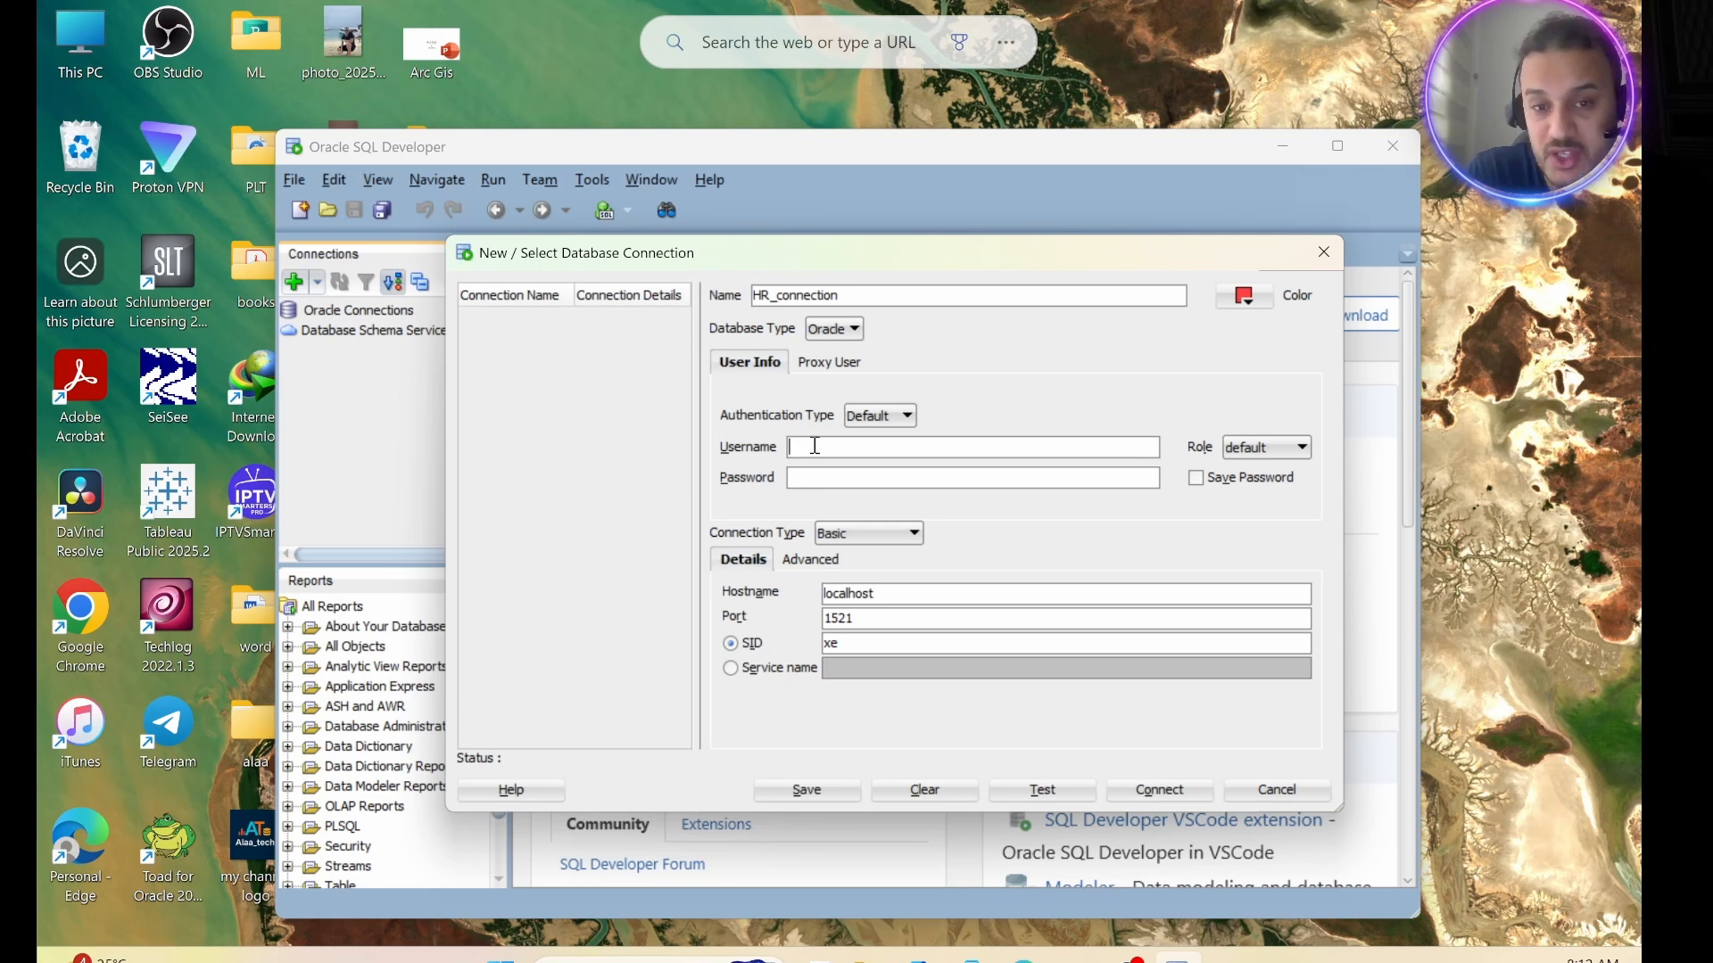
text(HR)
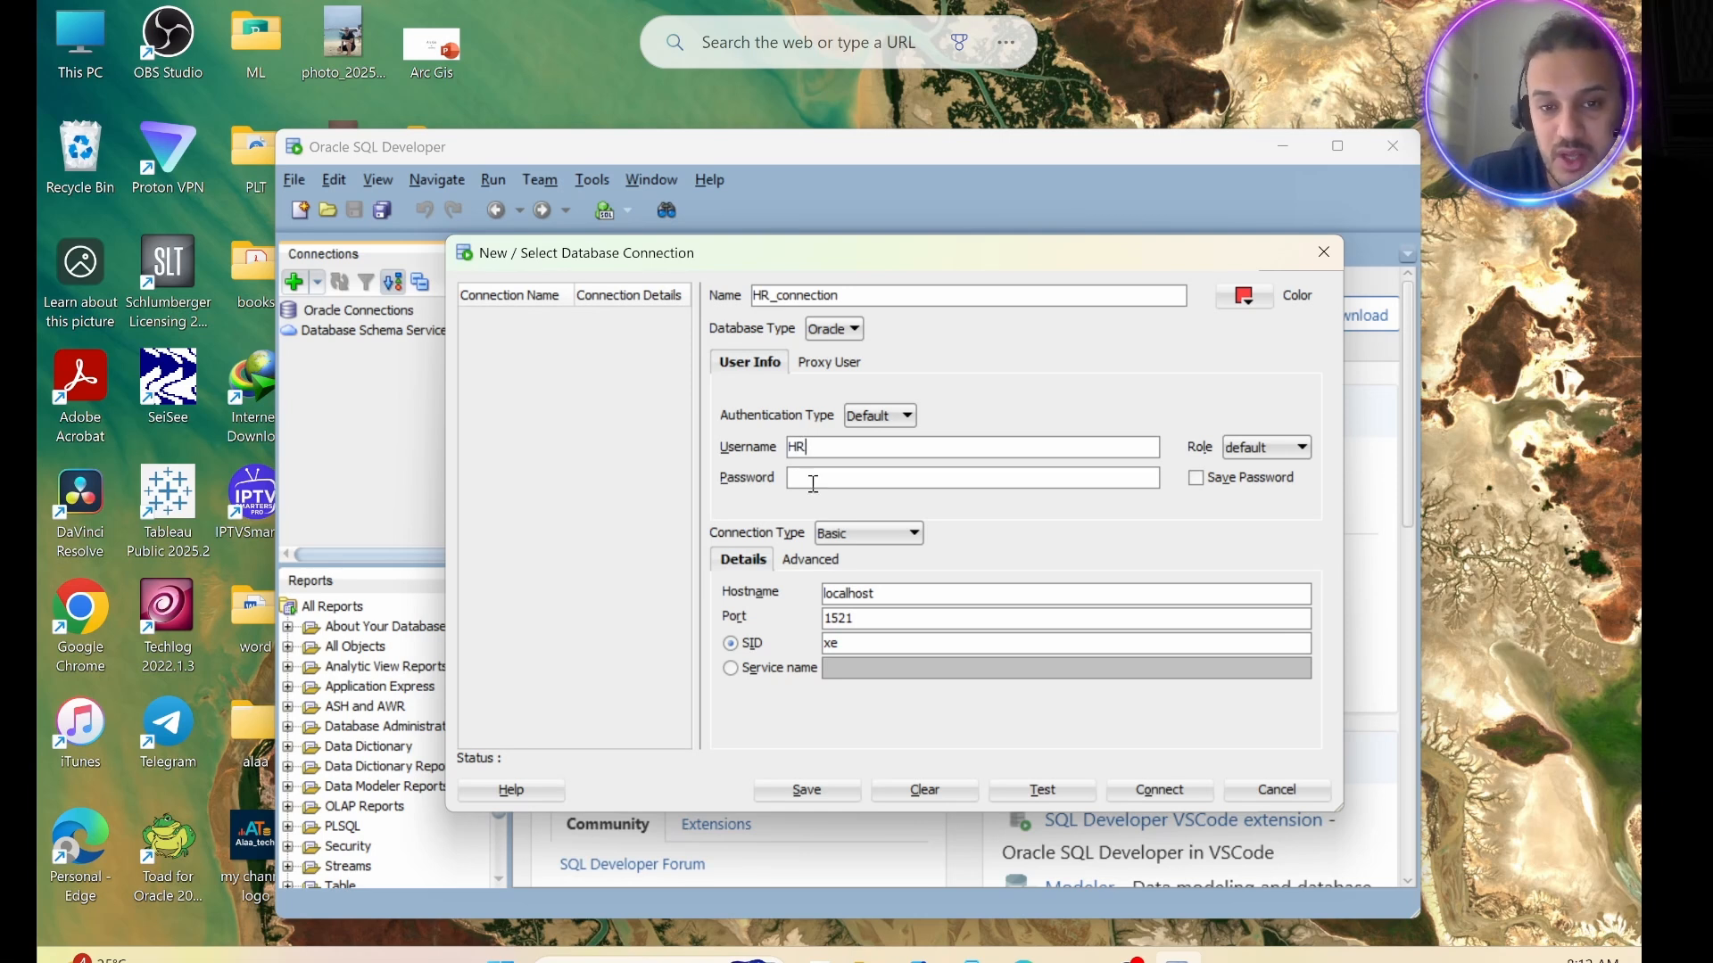
click(812, 483)
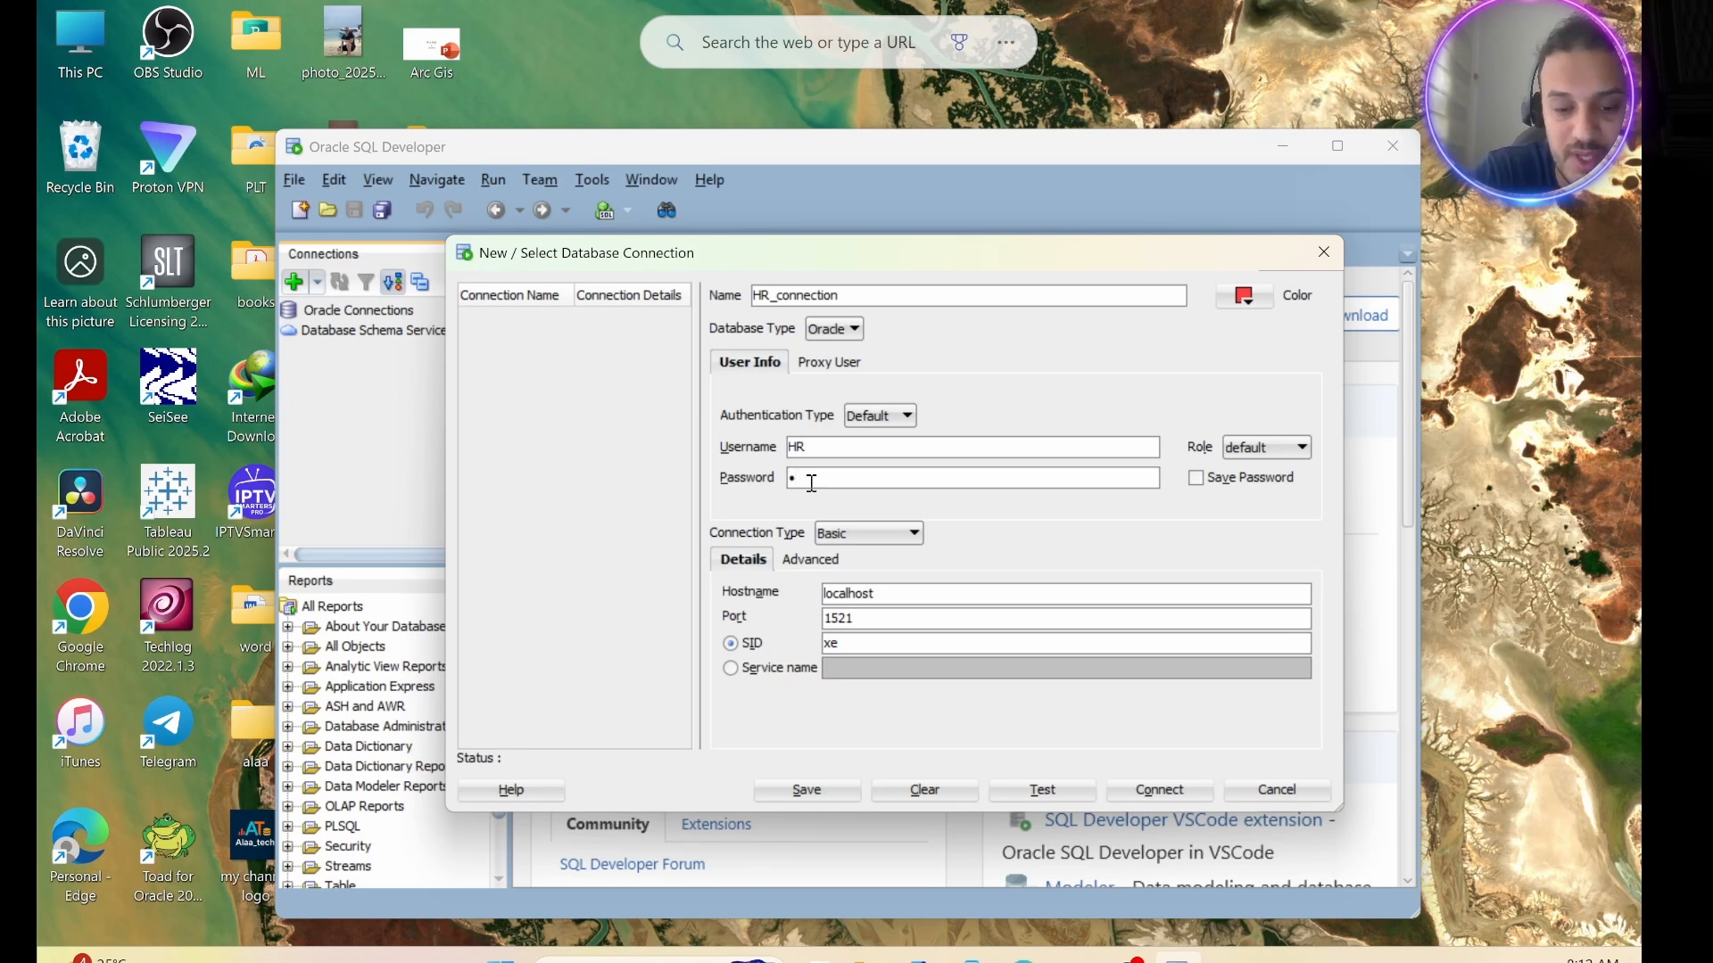
text(hr)
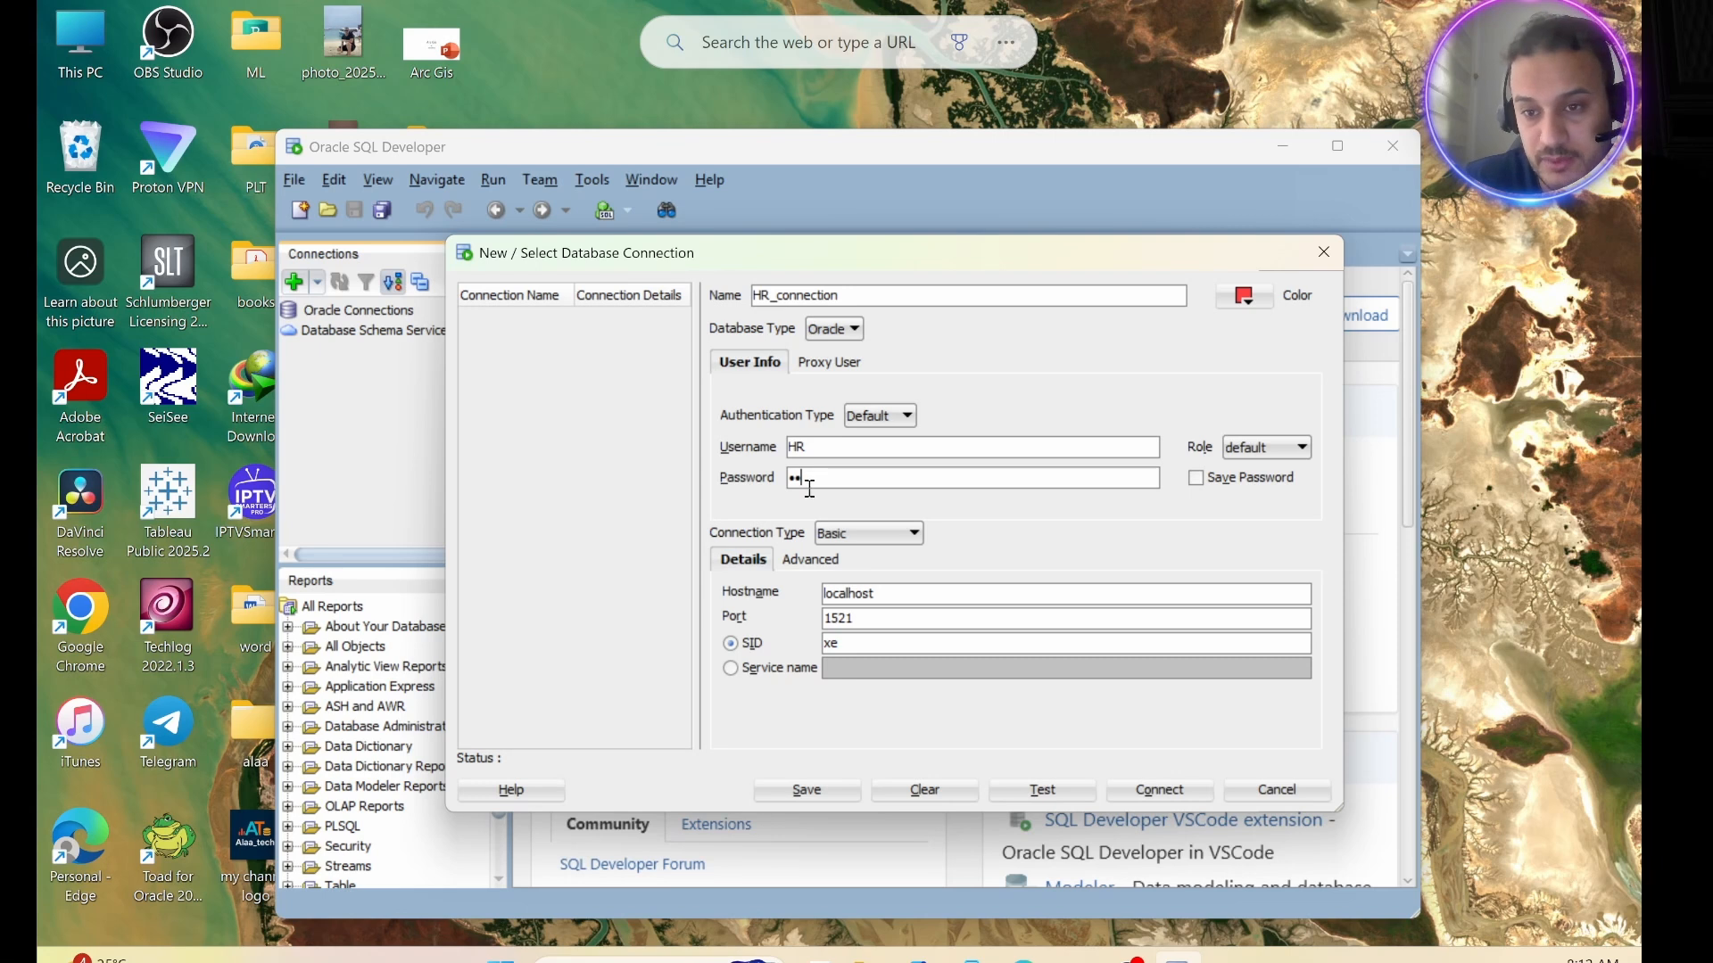
click(1196, 479)
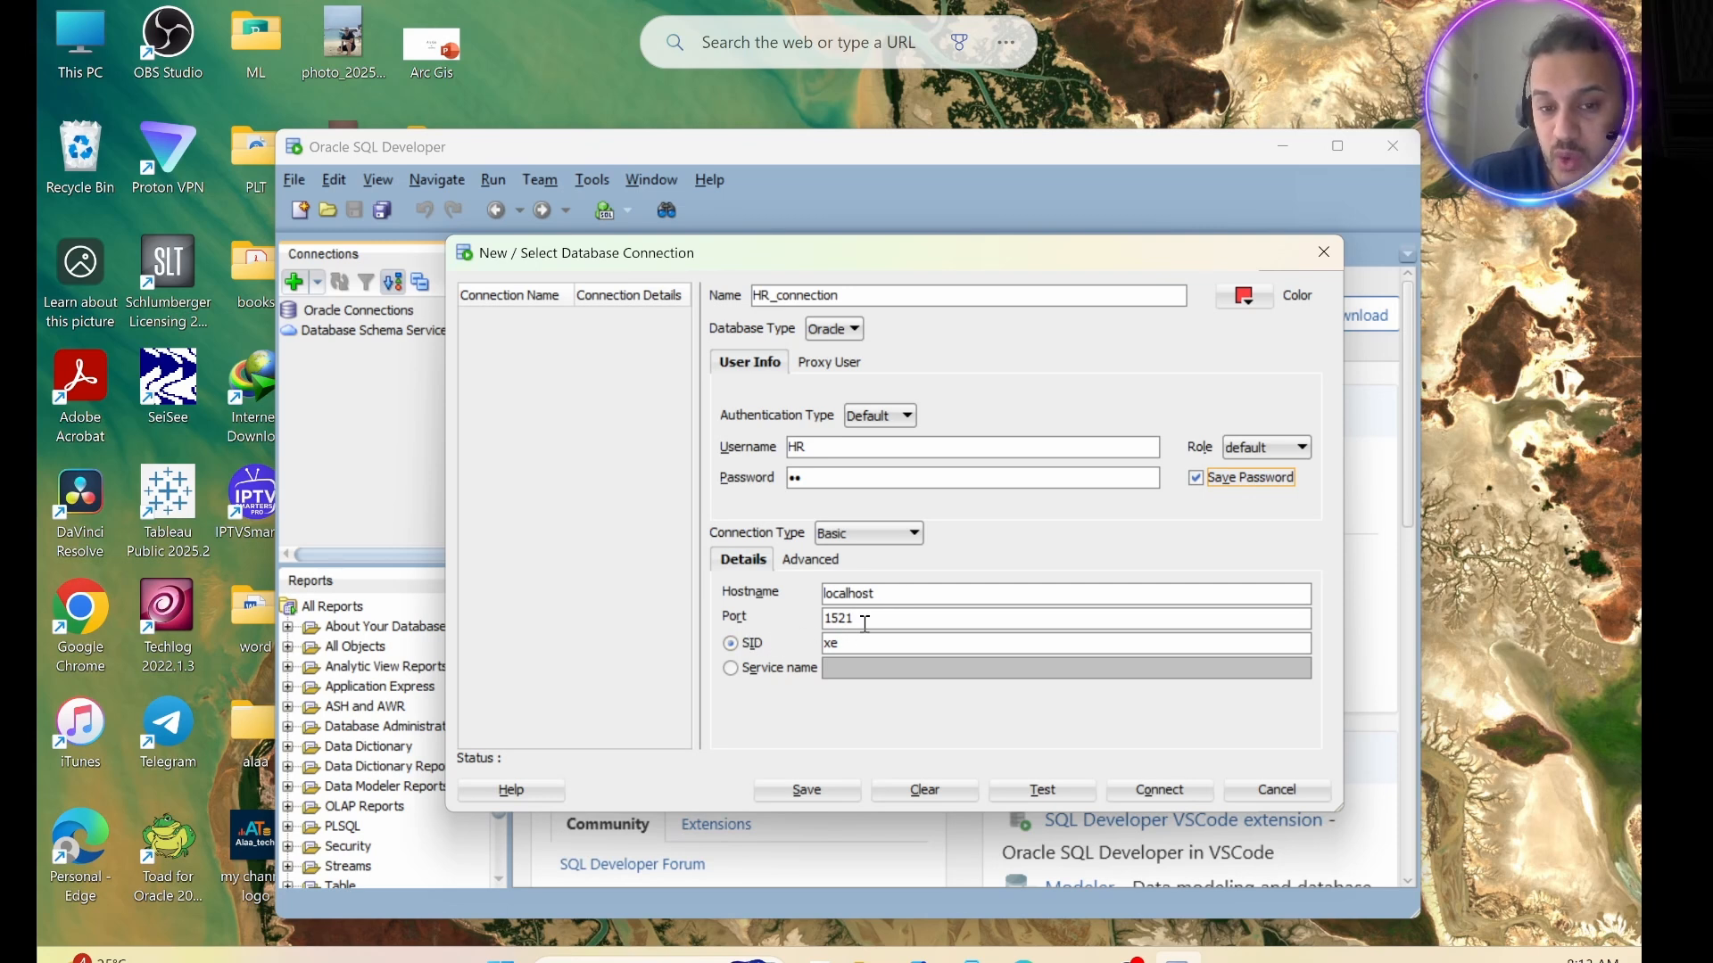
Identify the database by service name instead of SID, and set the service name to orclpdb.
click(731, 667)
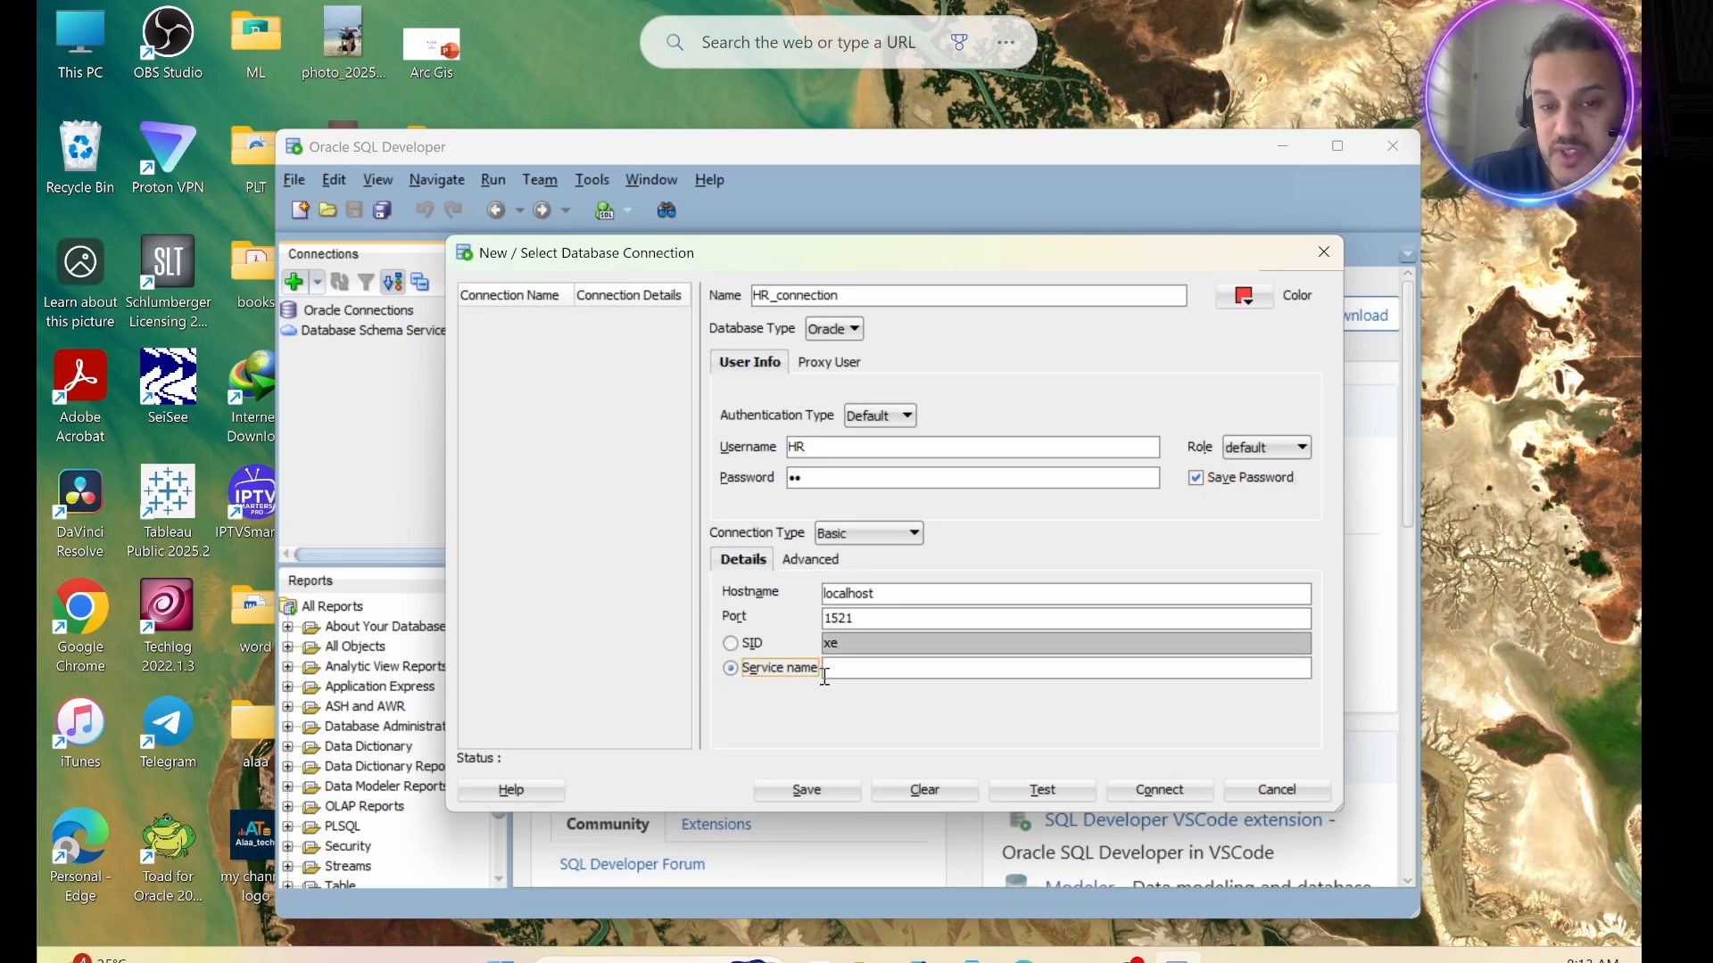
click(846, 670)
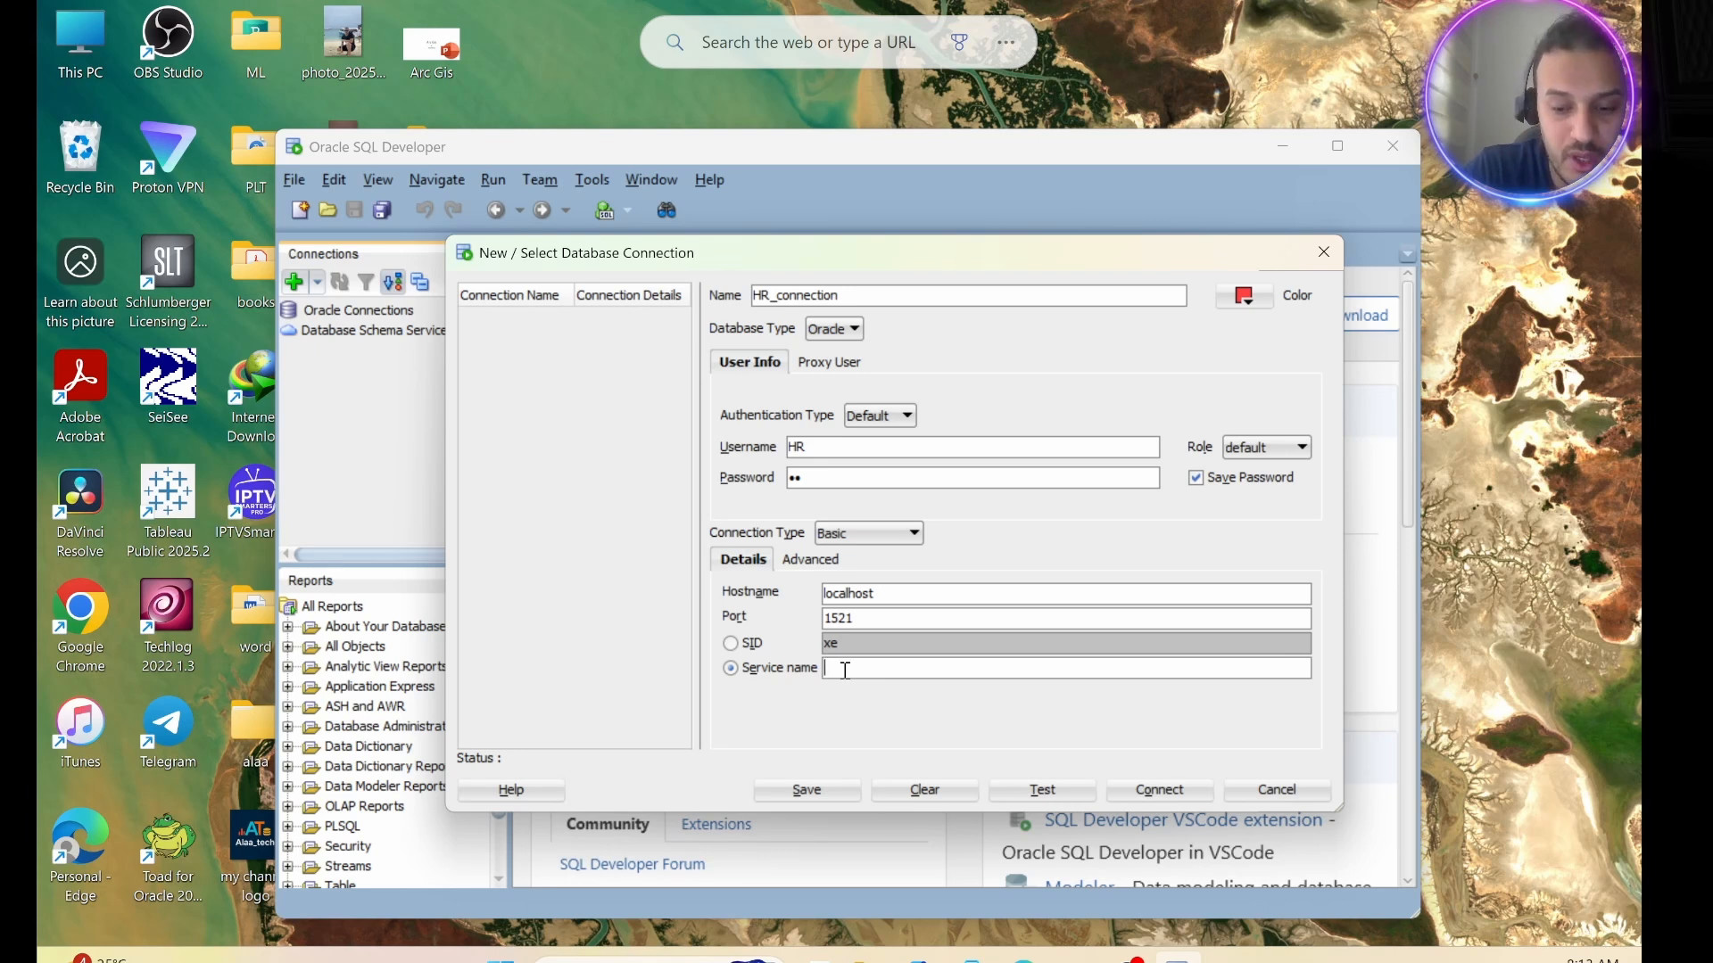
text(orcl)
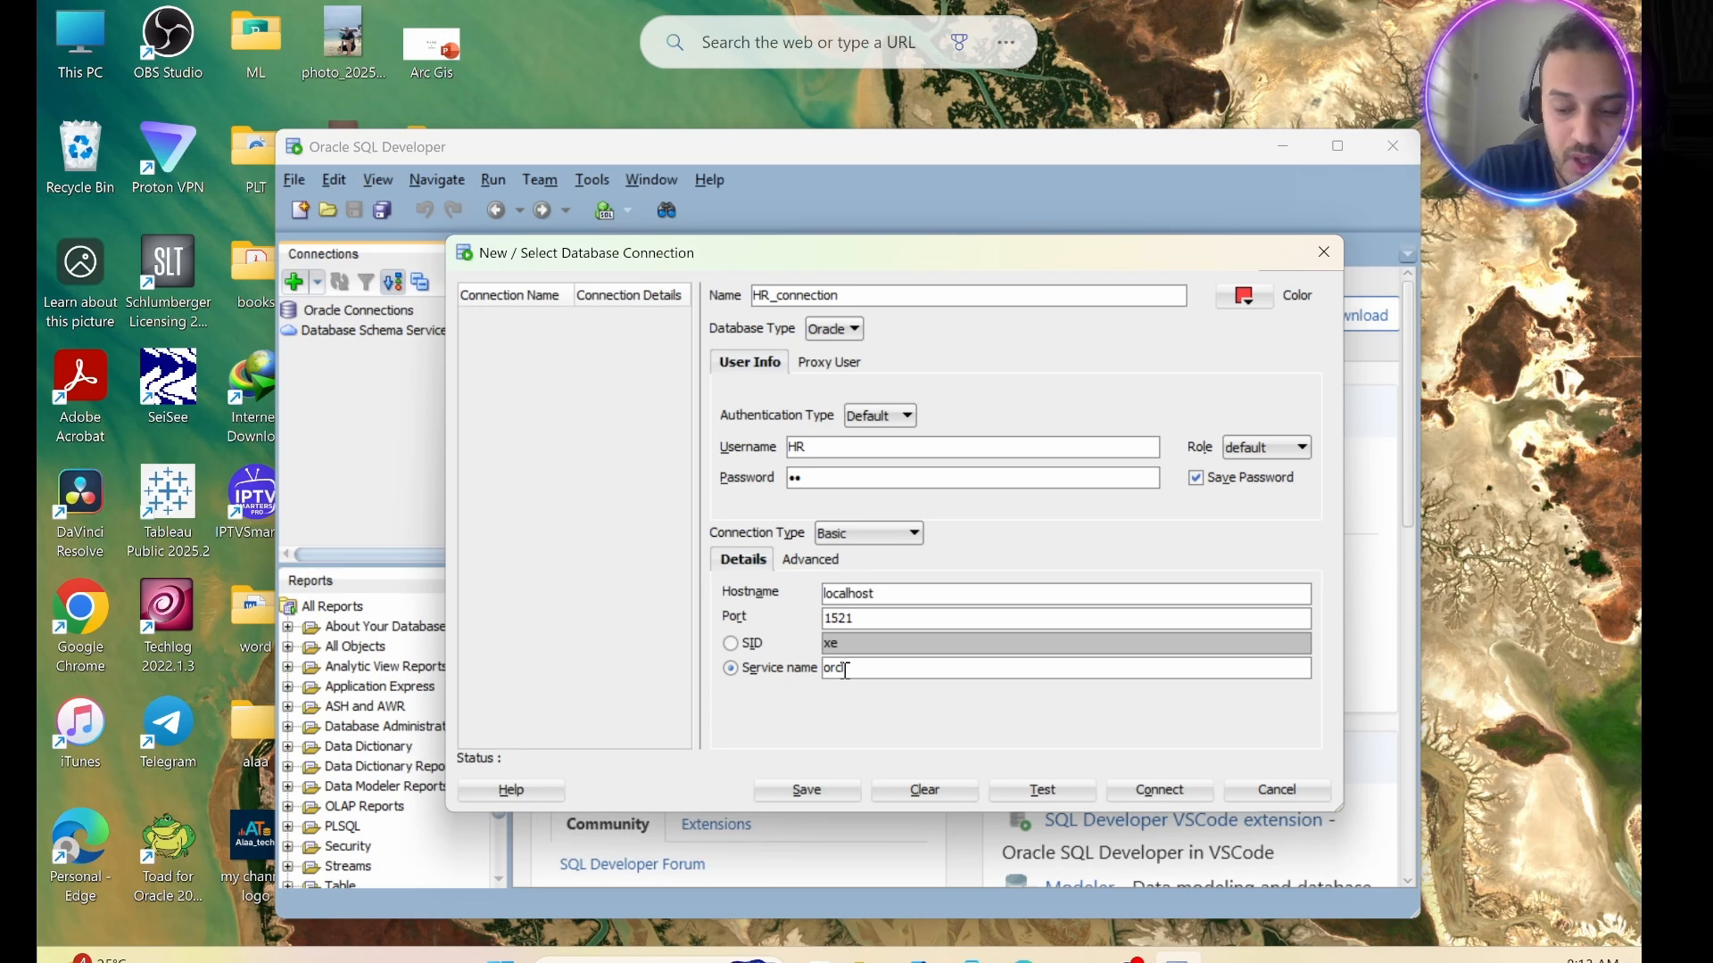
text(pdb)
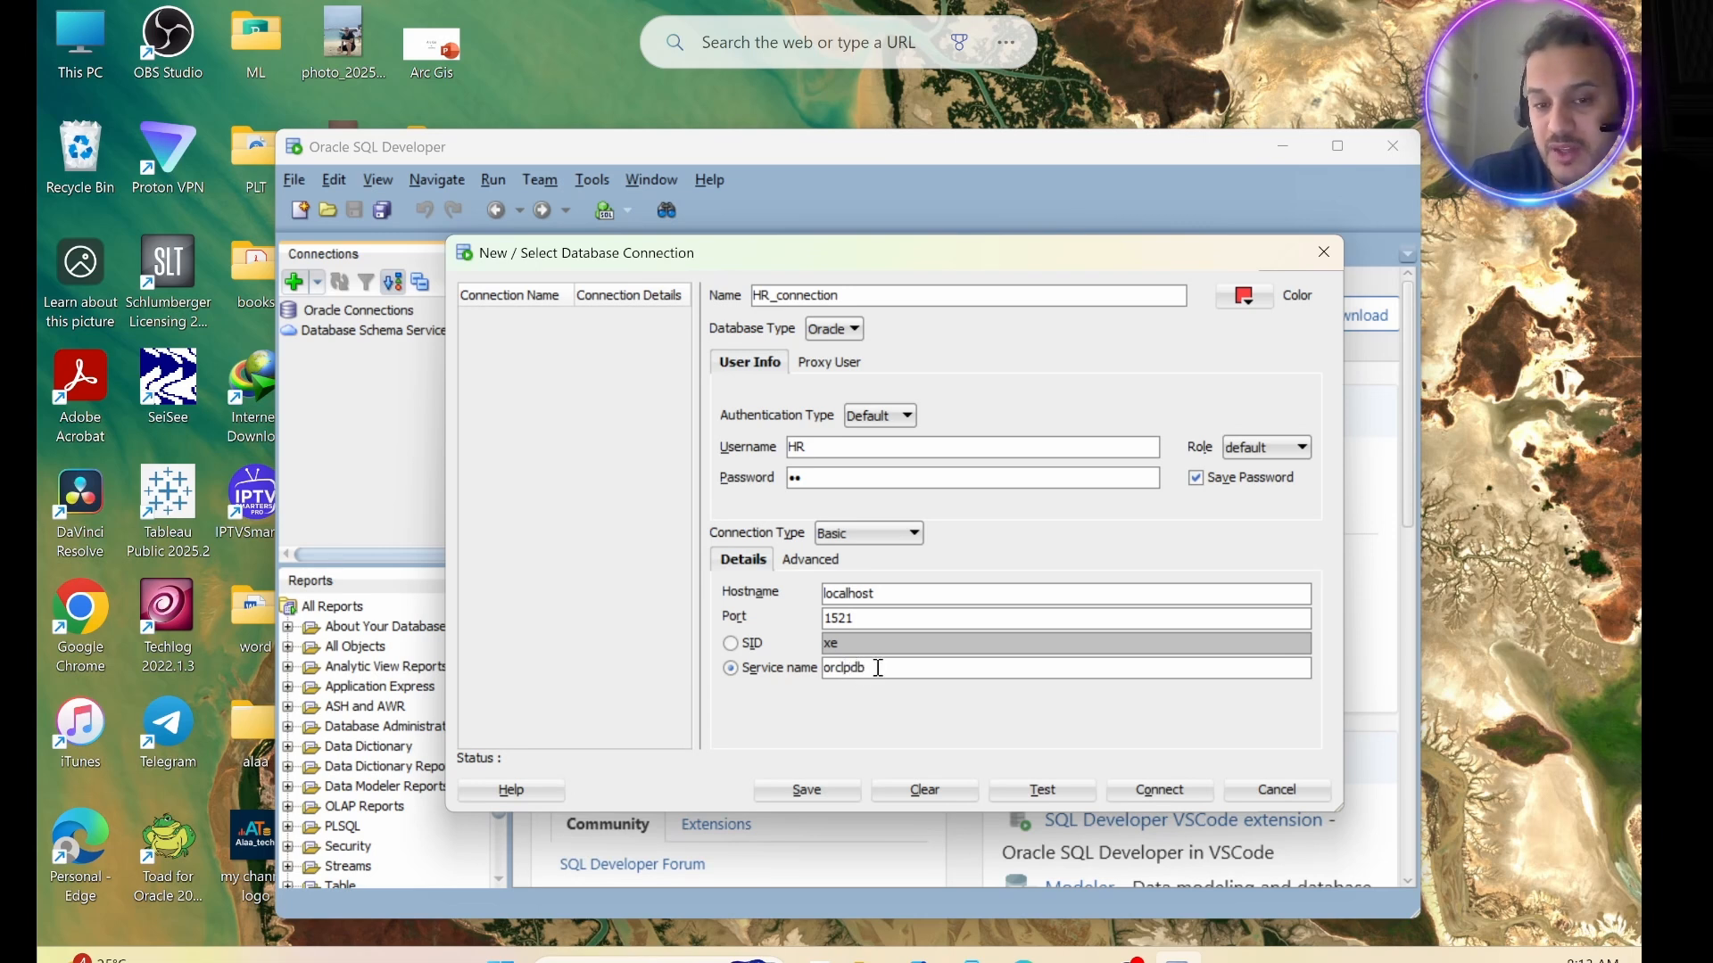
drag(879, 668, 821, 668)
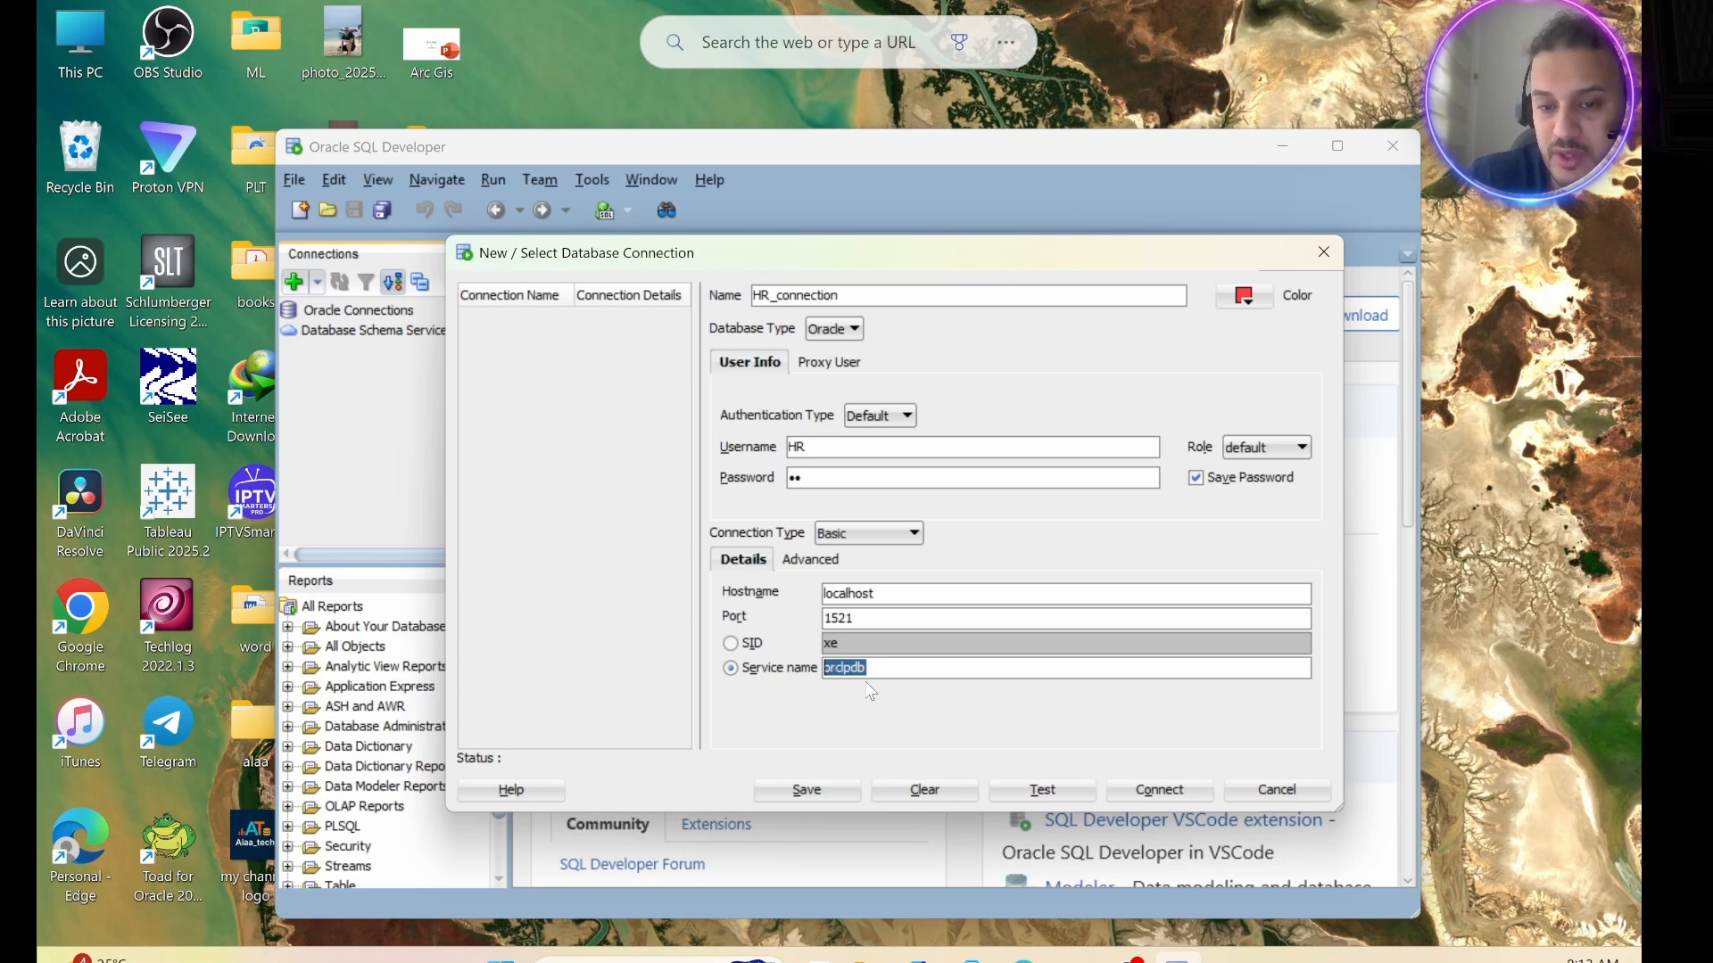
Test the HR_connection settings, connect to the database and open the connection's SQL worksheet.
click(1048, 796)
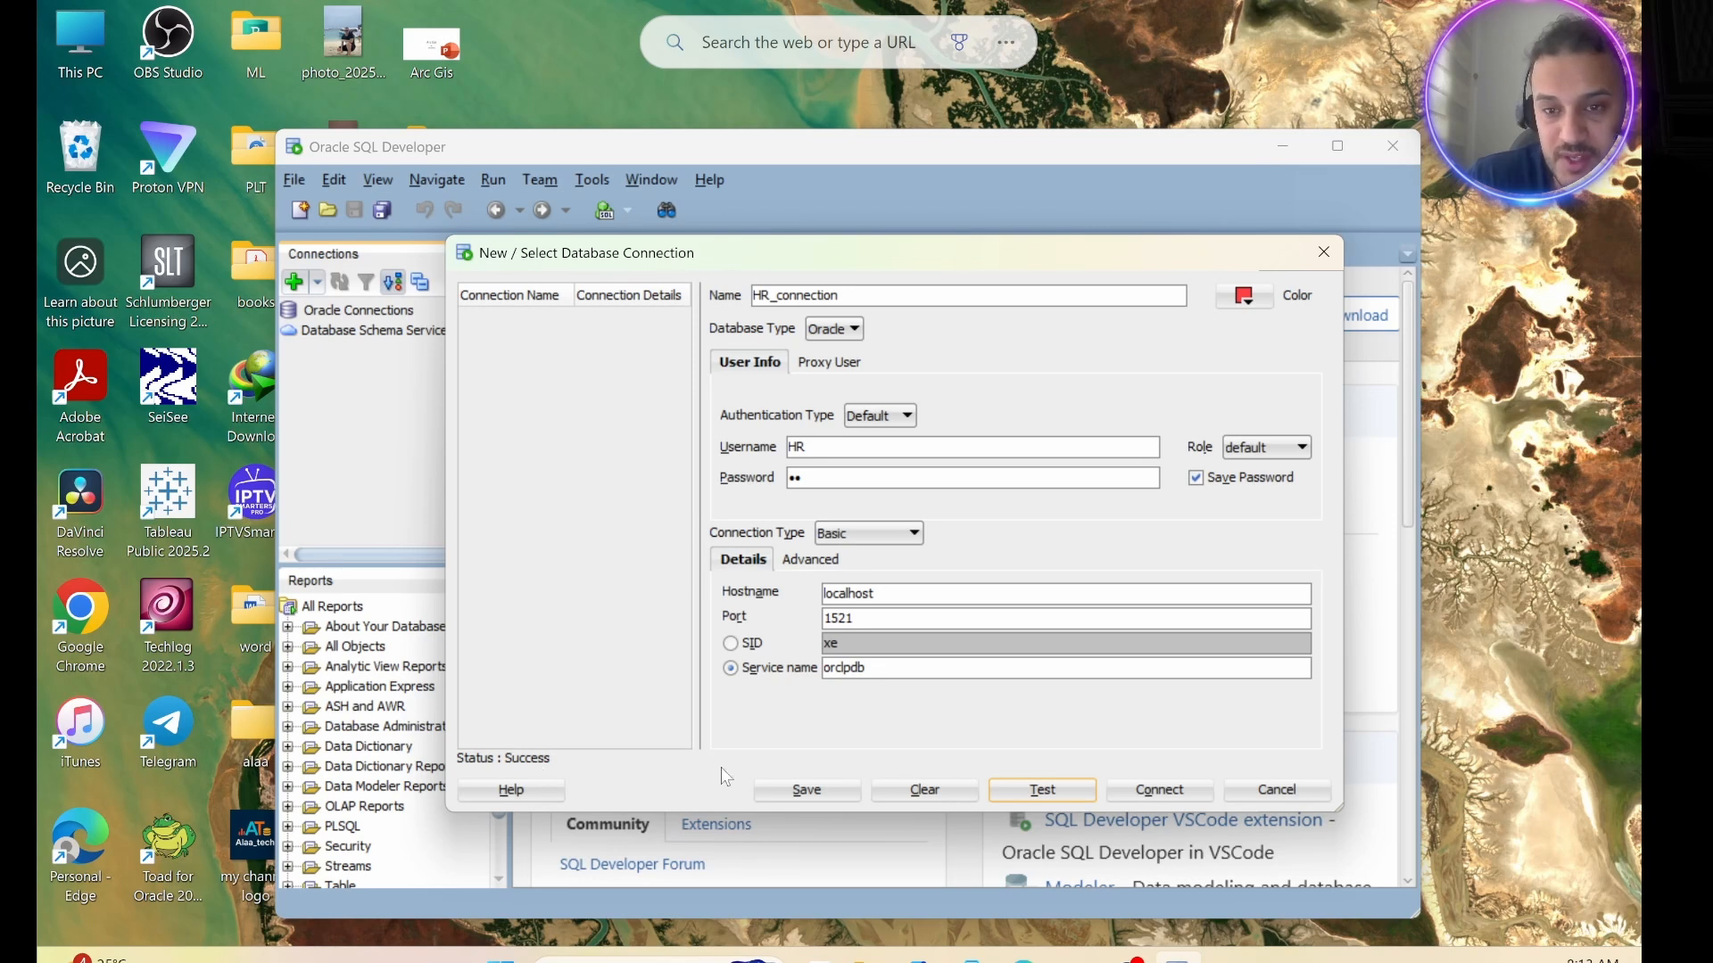
click(1162, 791)
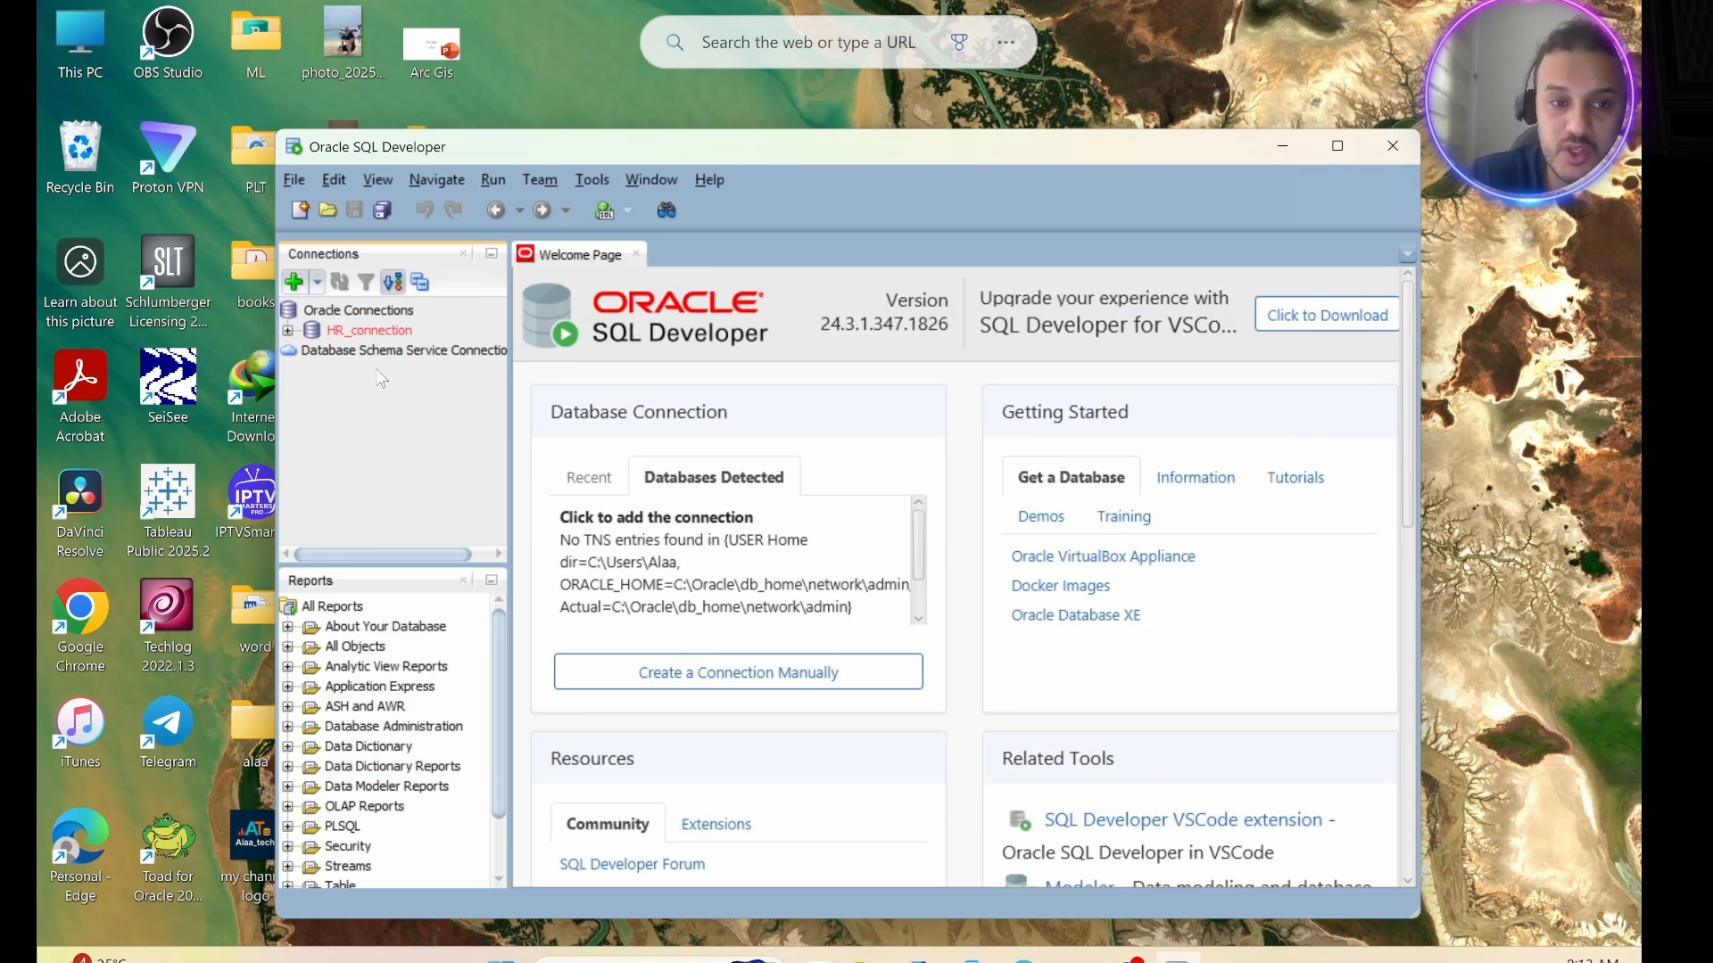
double_click(370, 332)
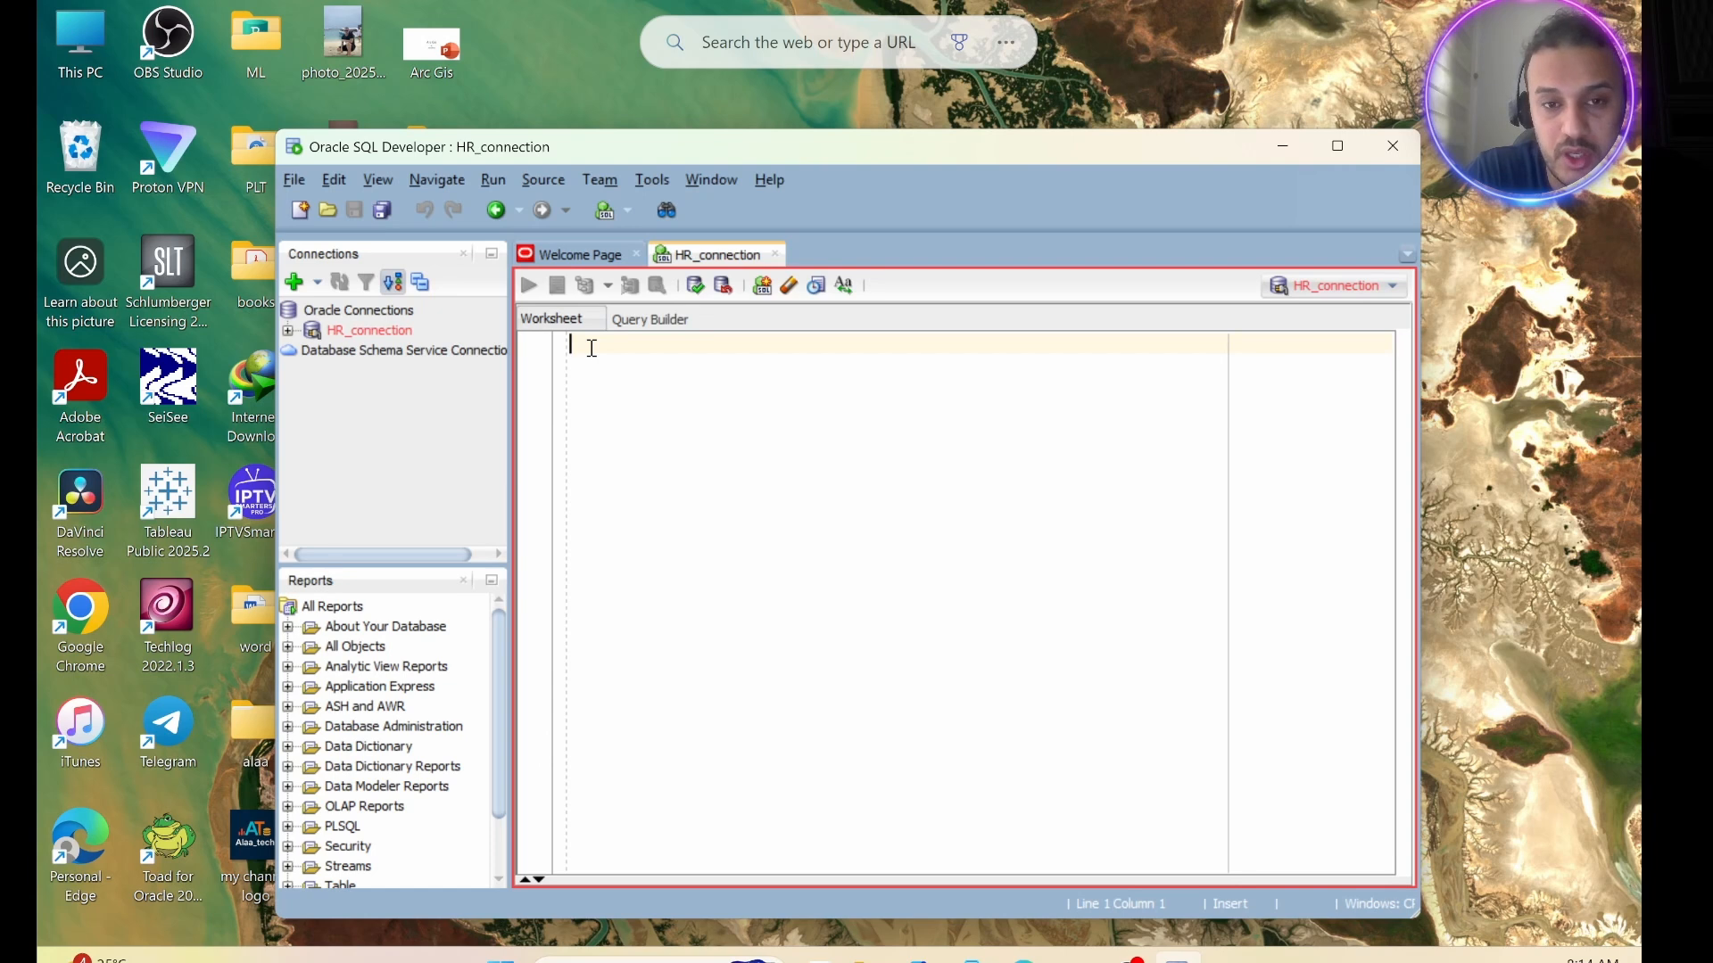
Write and run the query "select * from employees;" in the HR_connection worksheet.
text(select)
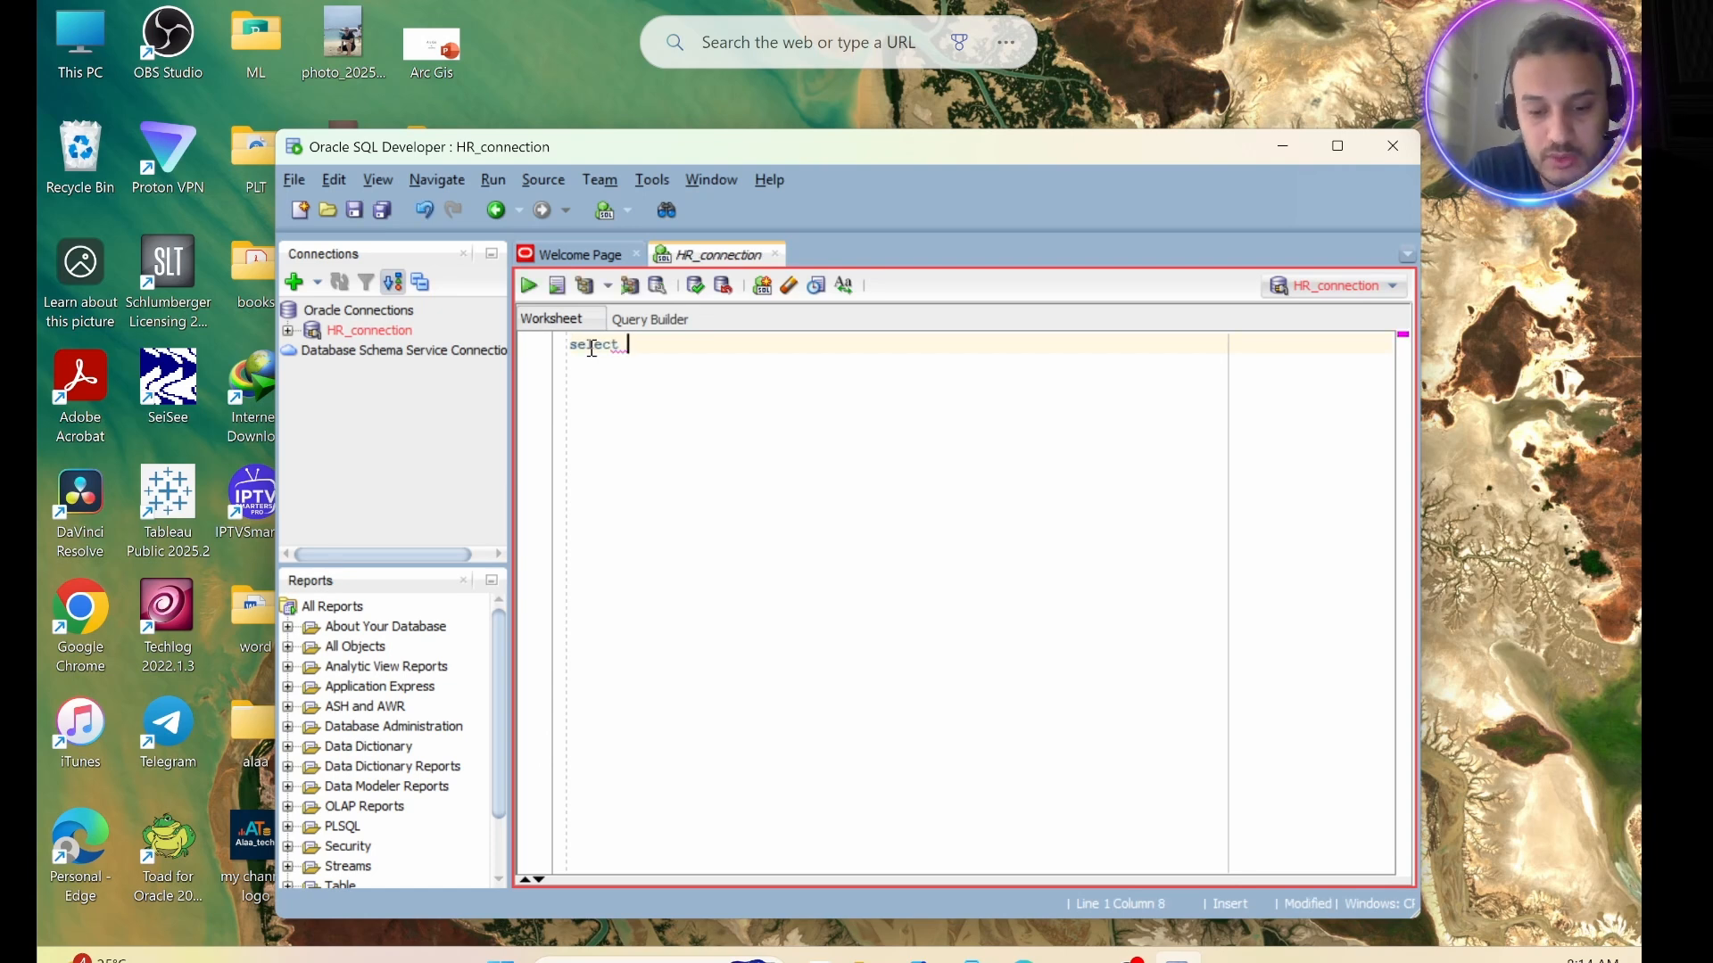
text( * fr)
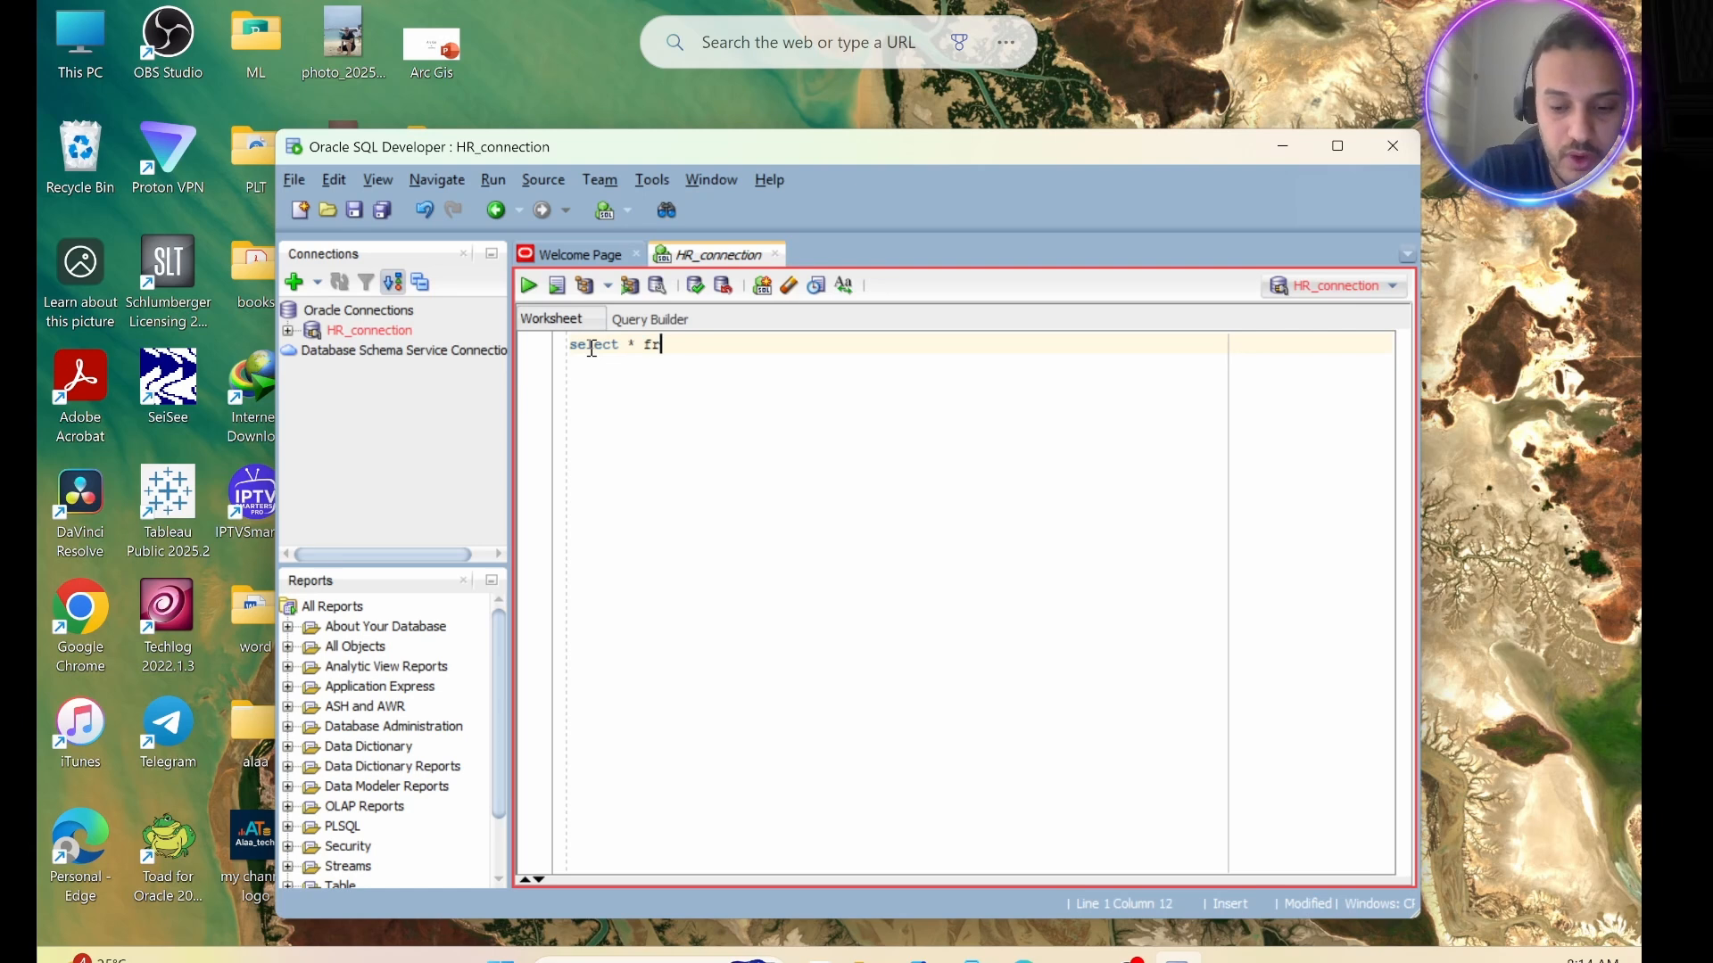
text(om emp)
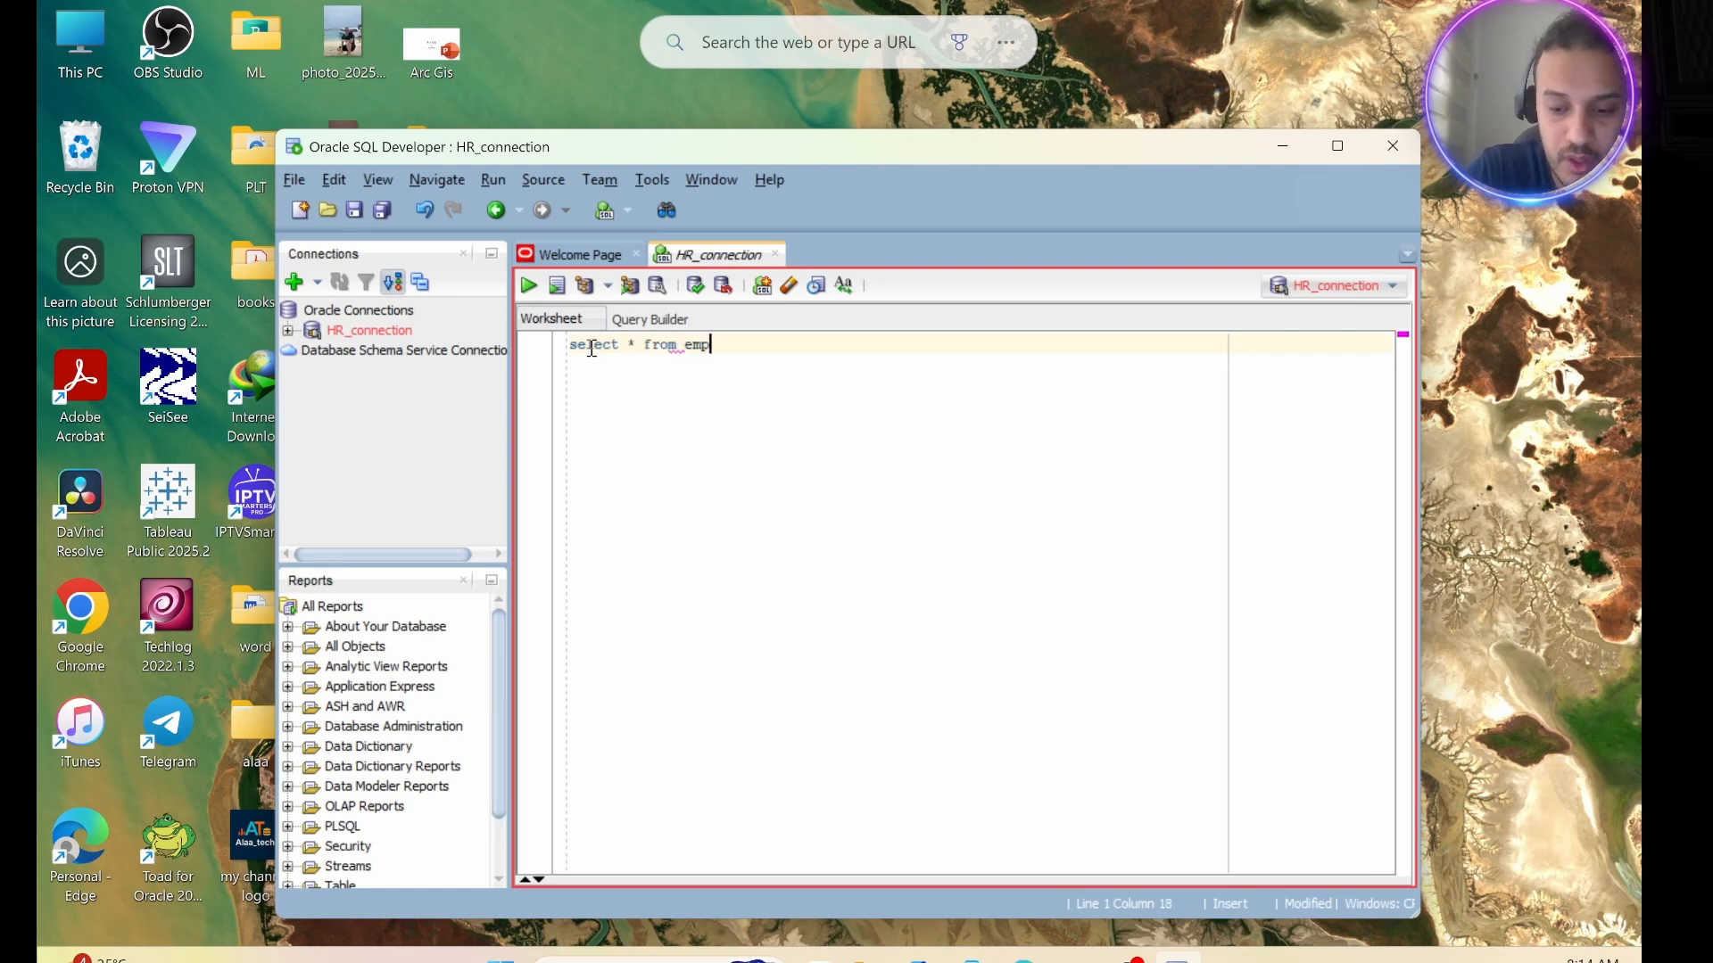
text(loye)
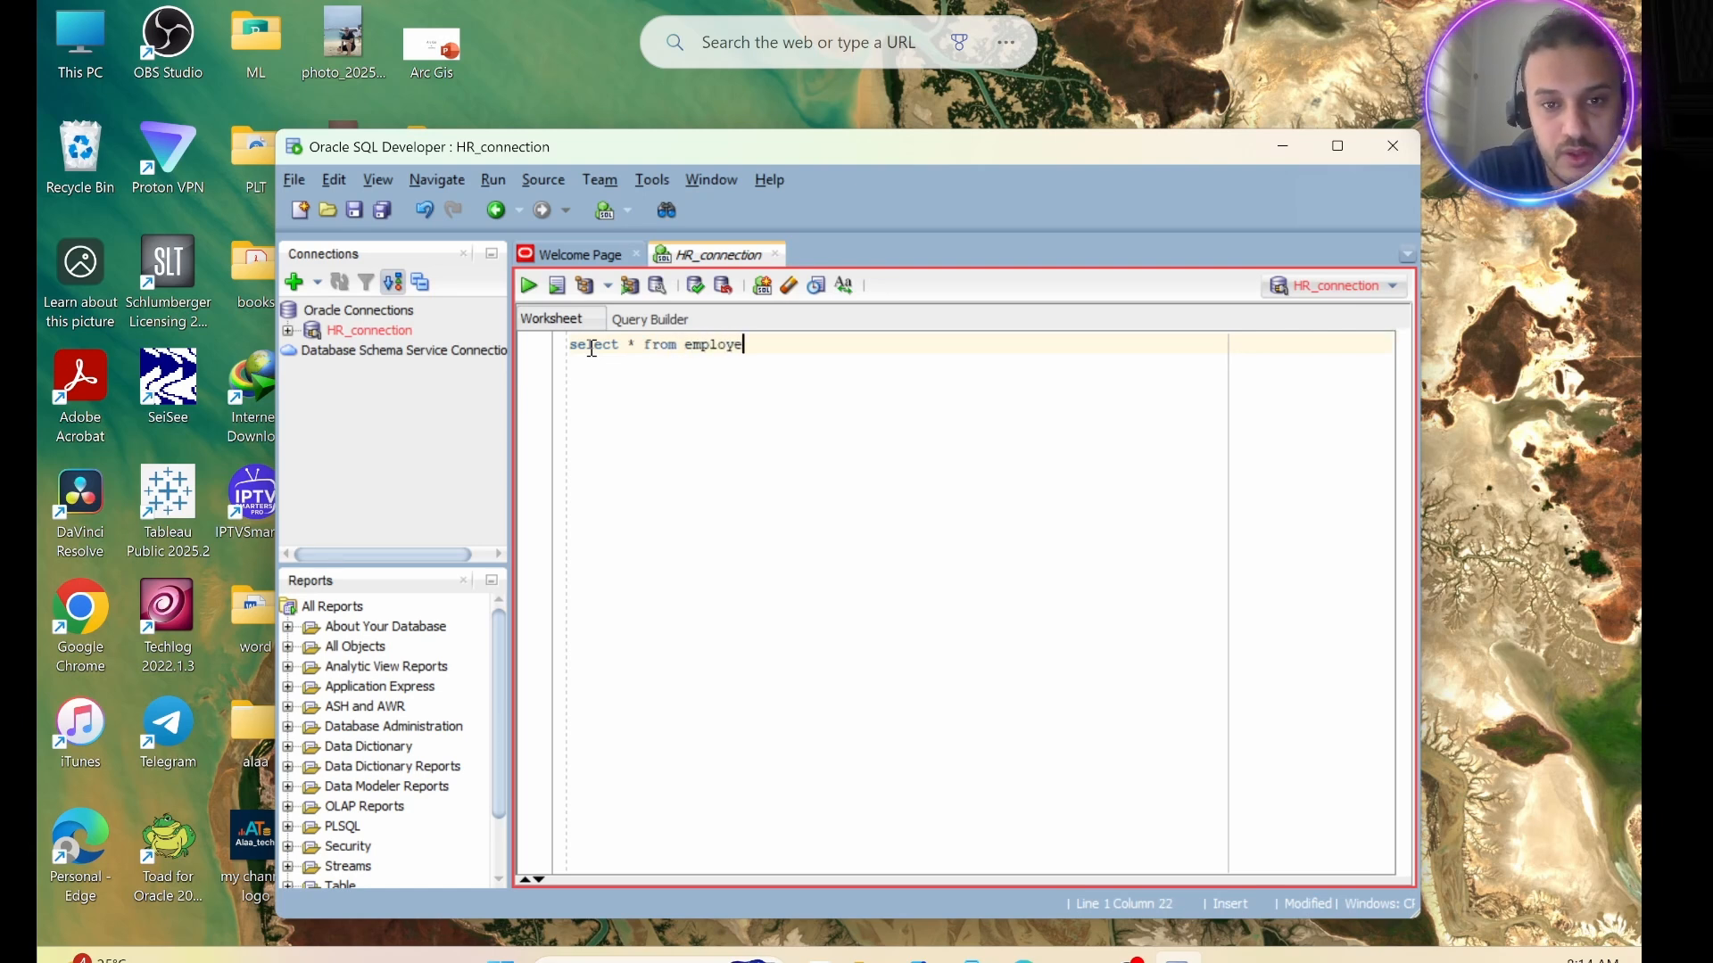
text(es;)
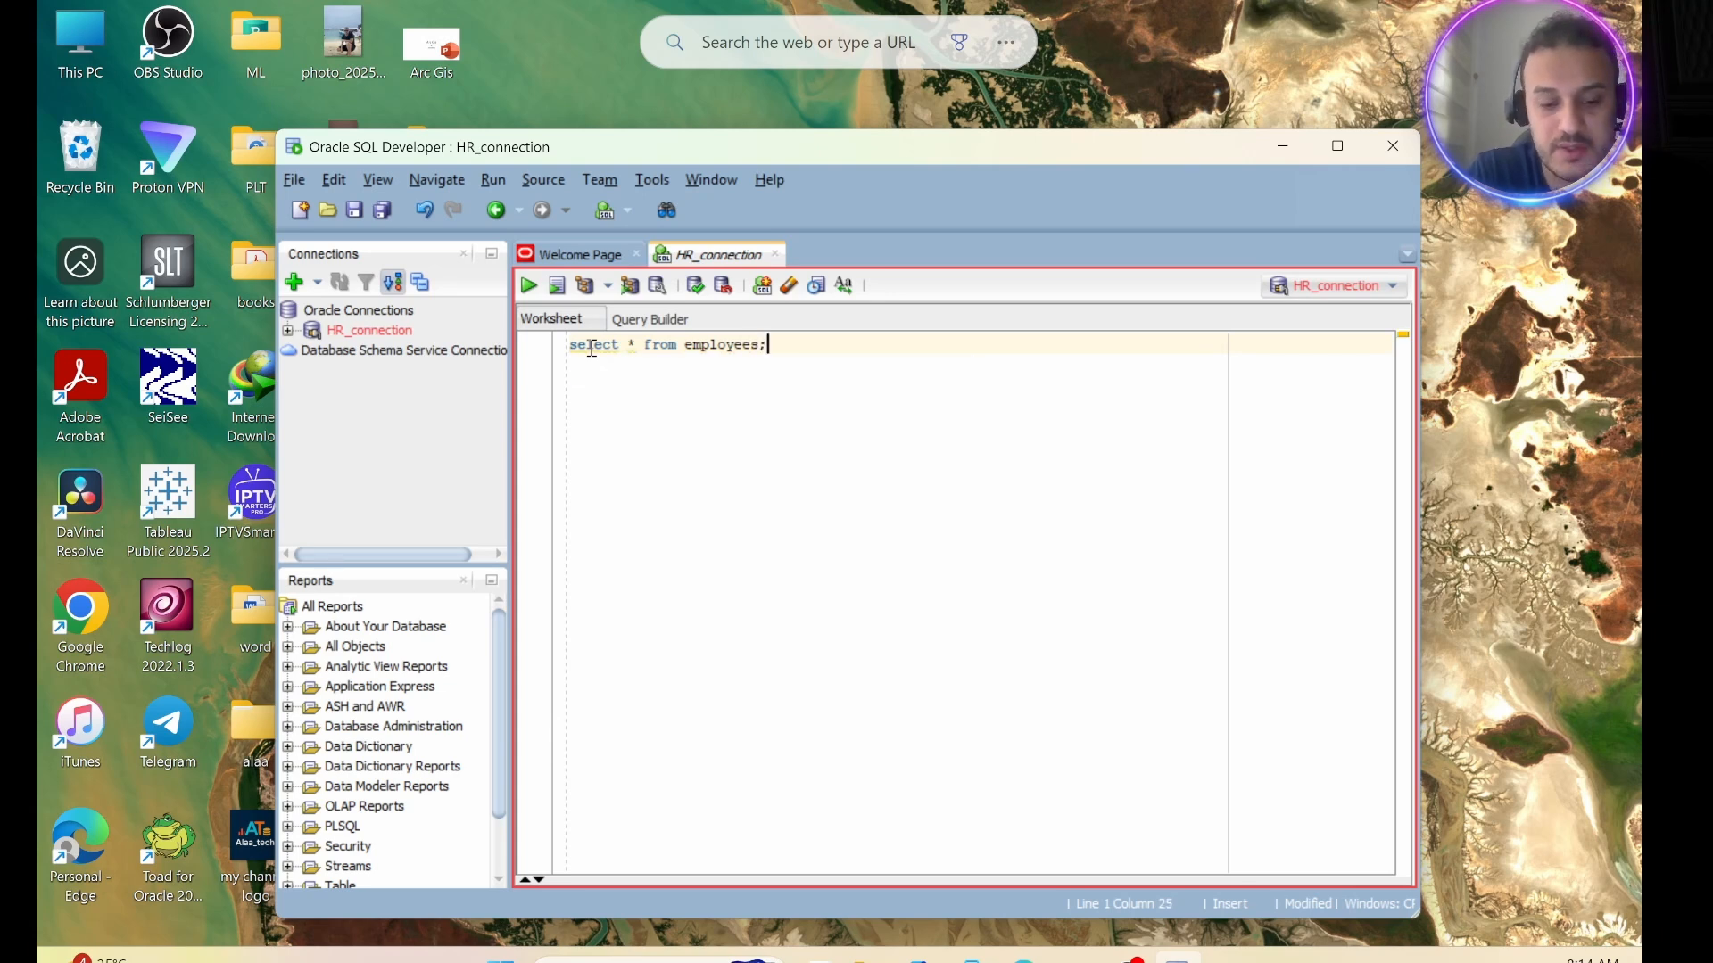
click(523, 282)
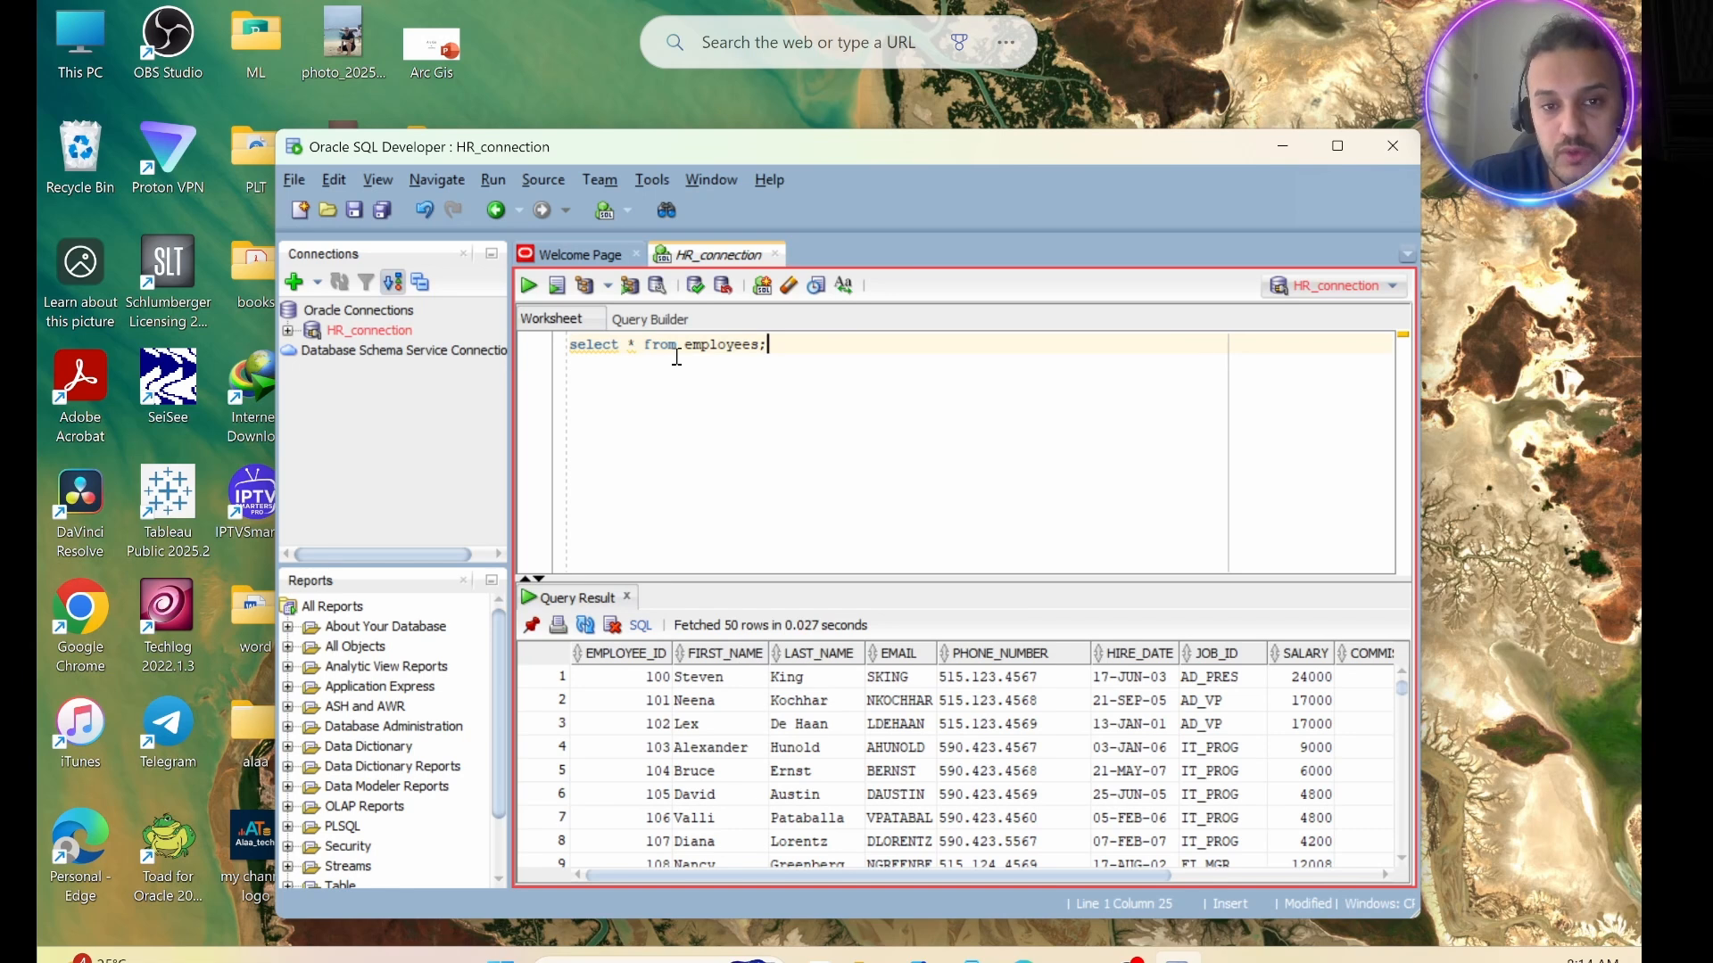
drag(768, 350, 683, 350)
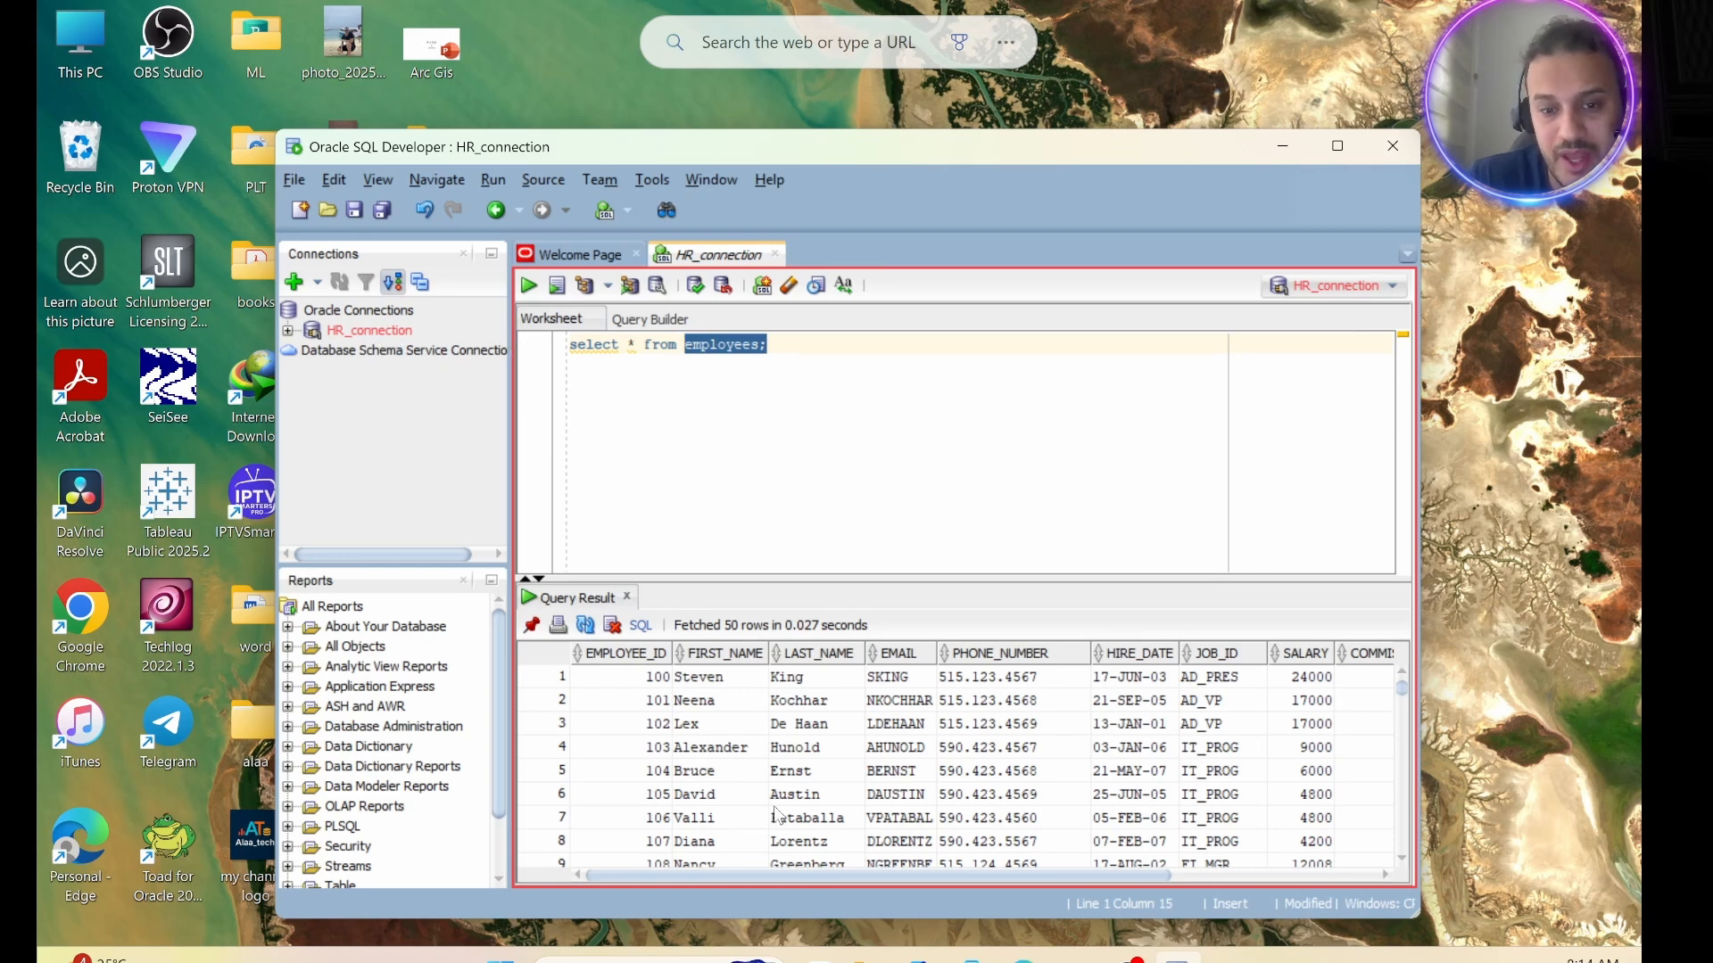
mouse_move(995, 884)
mouse_down()
mouse_move(1110, 887)
mouse_move(991, 886)
mouse_up()
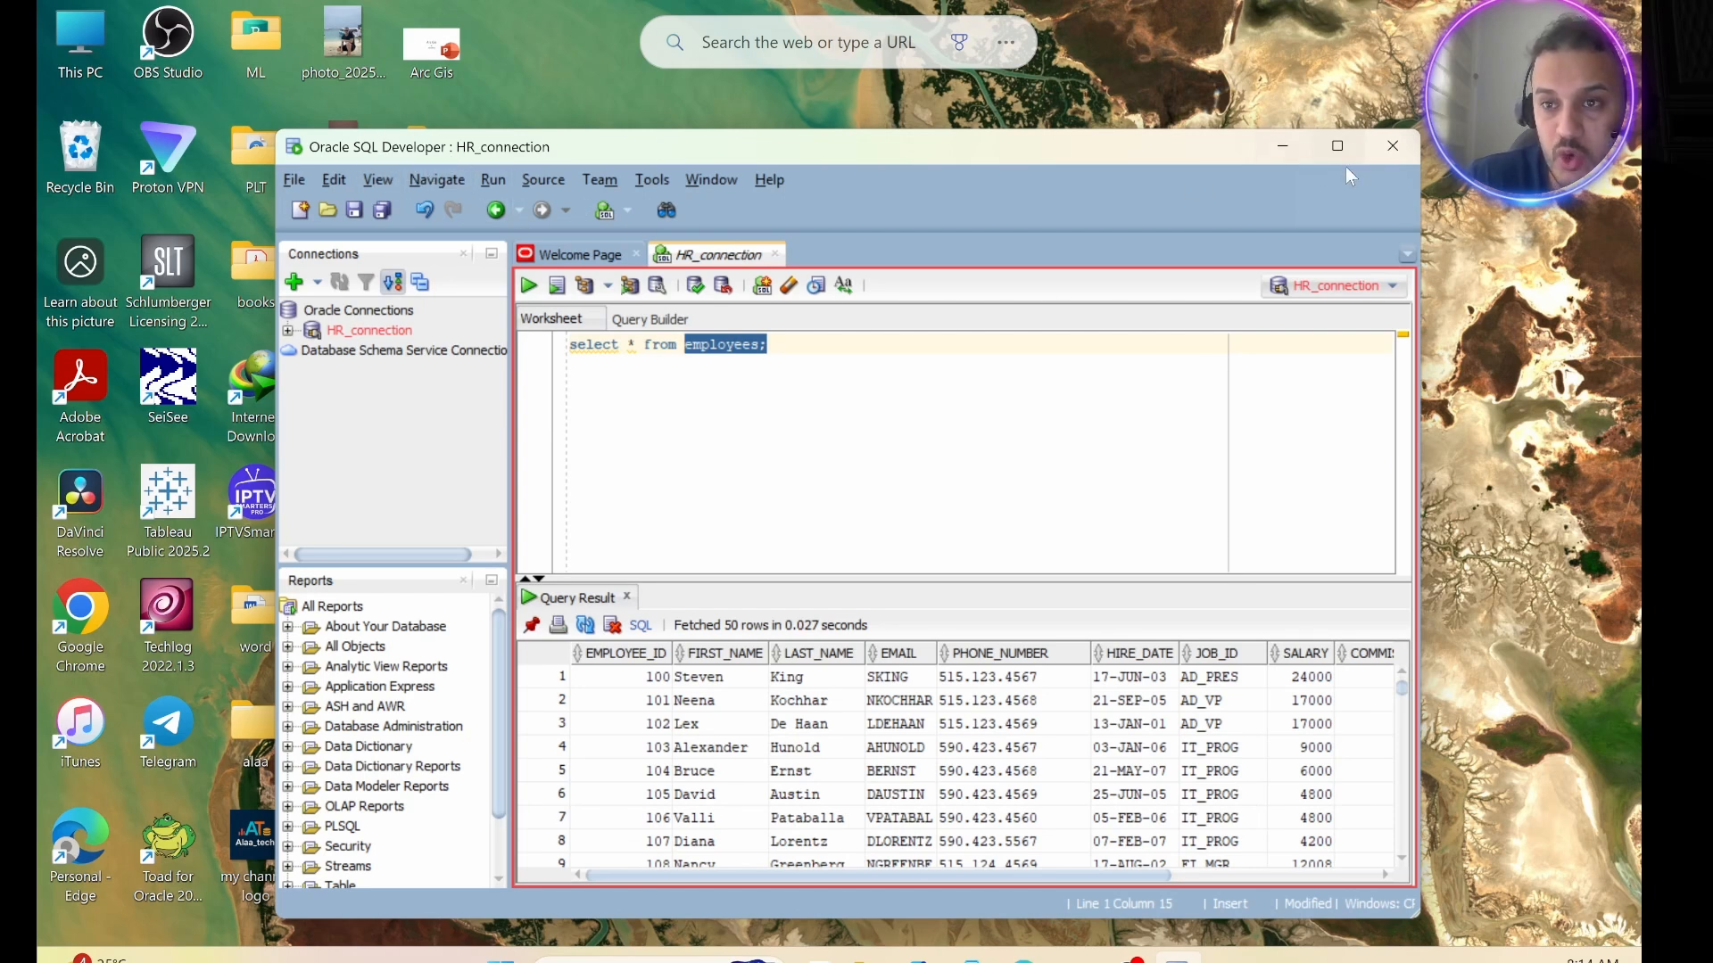
Close SQL Developer and launch Toad for Oracle from the desktop as administrator.
click(1384, 148)
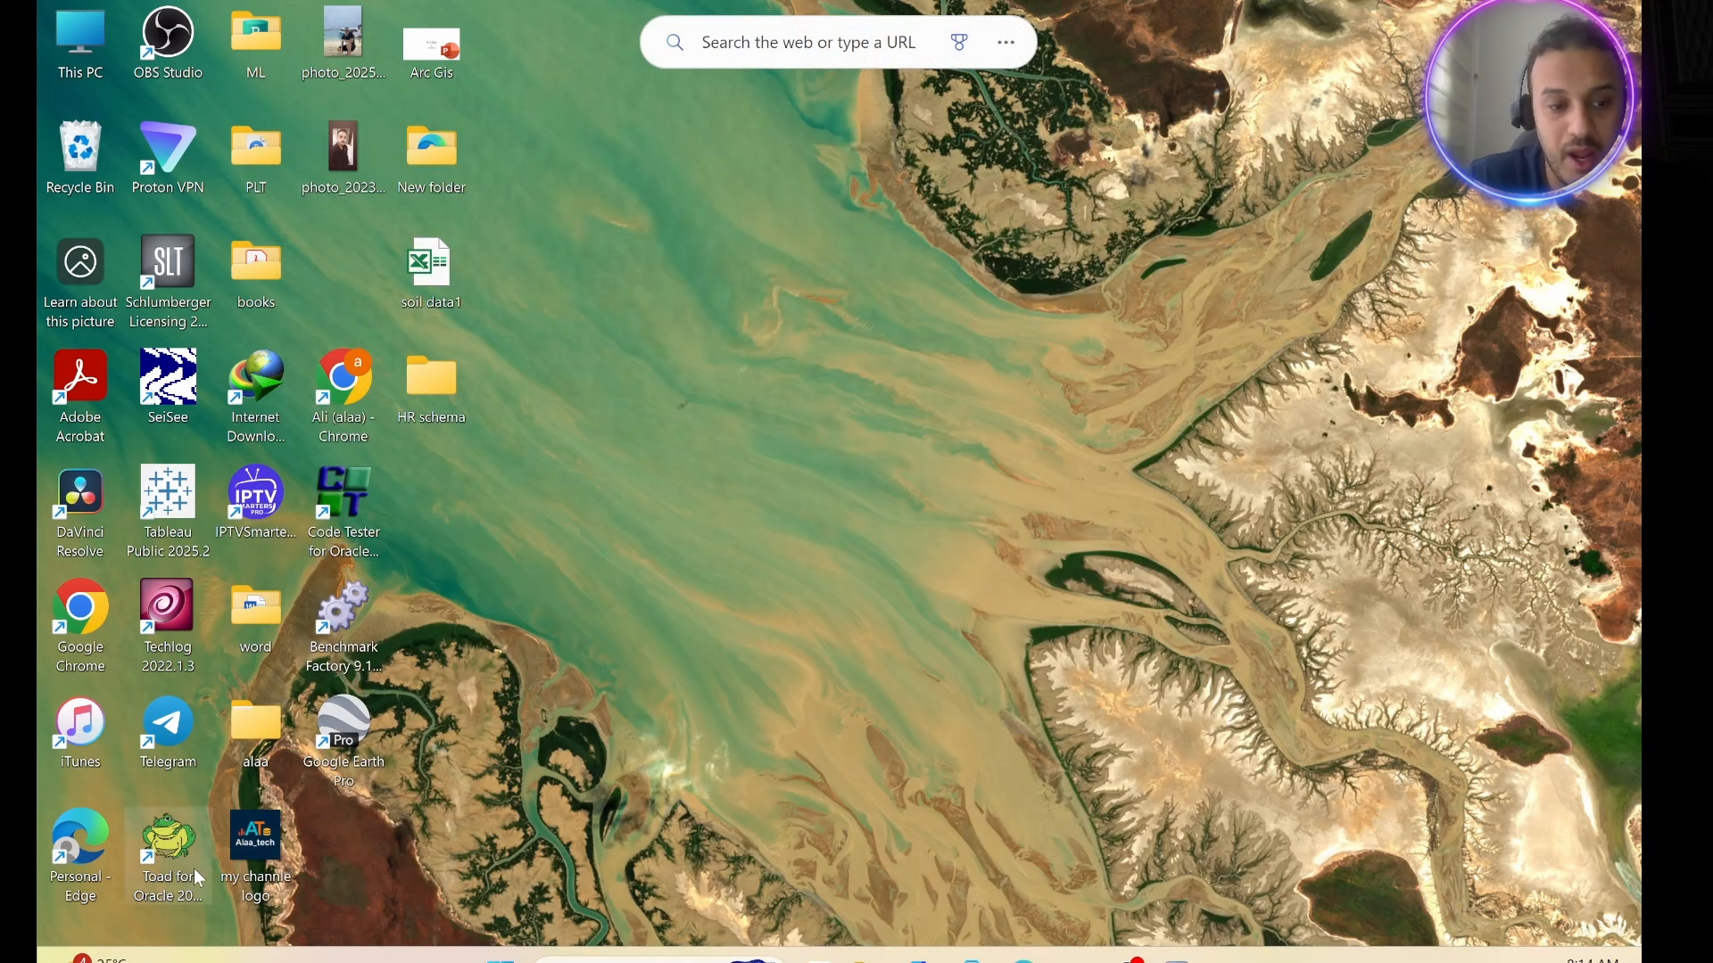
right_click(155, 830)
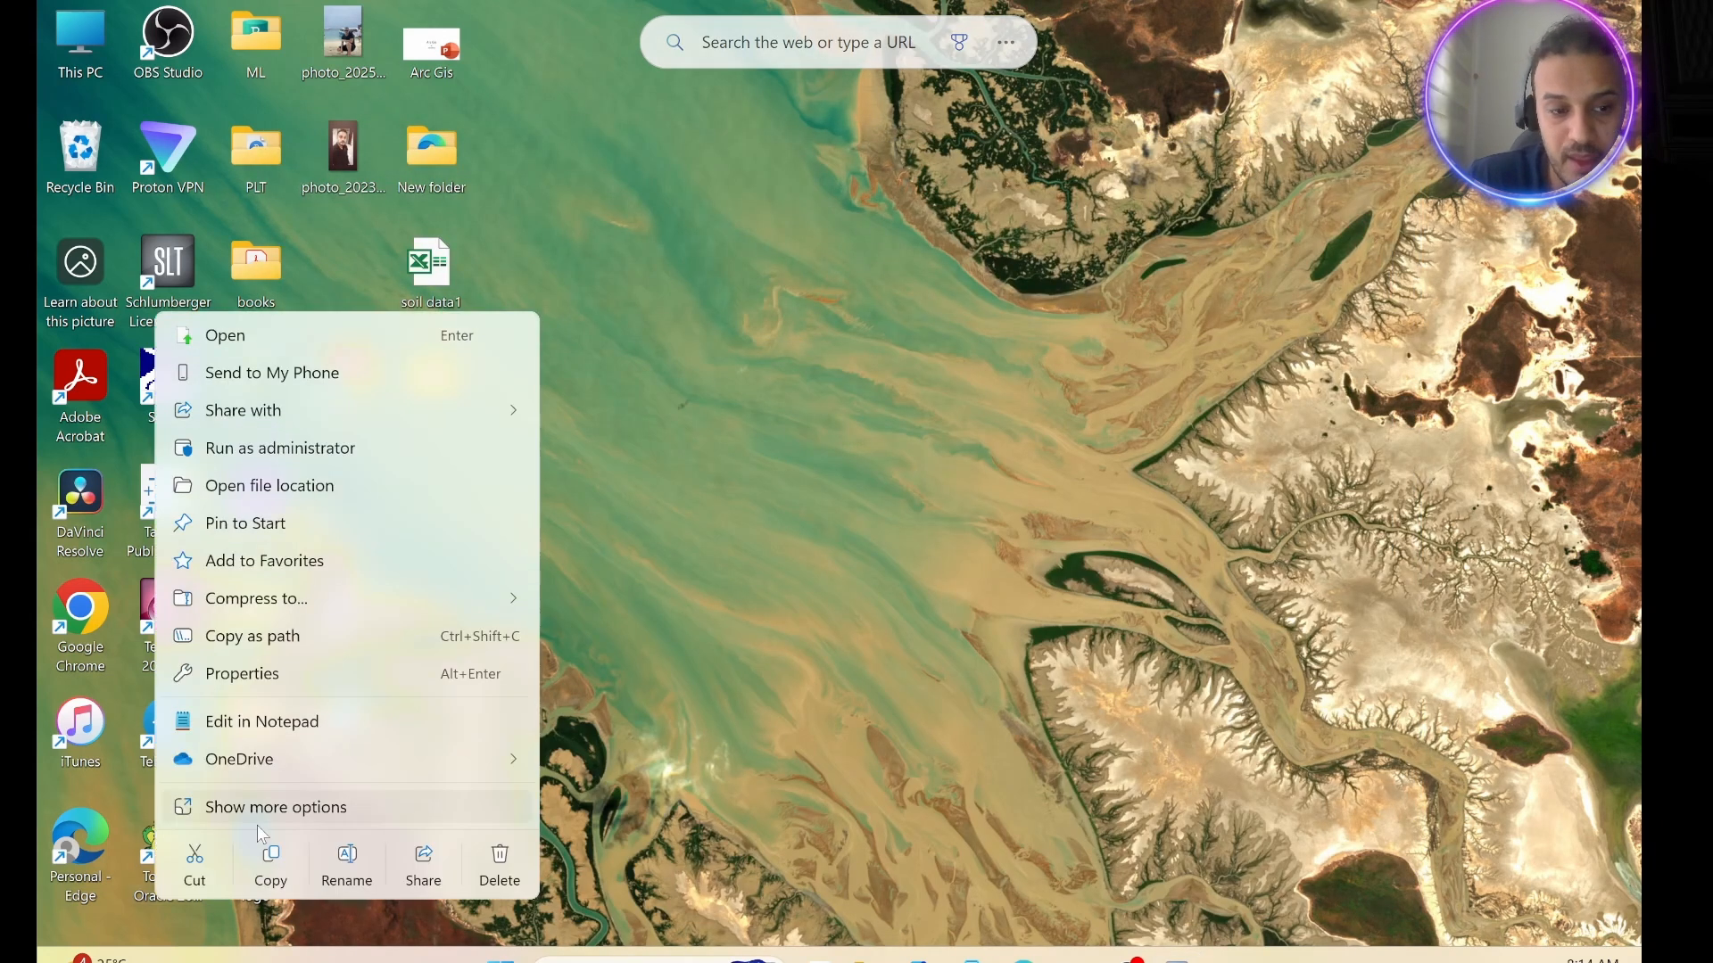
click(265, 450)
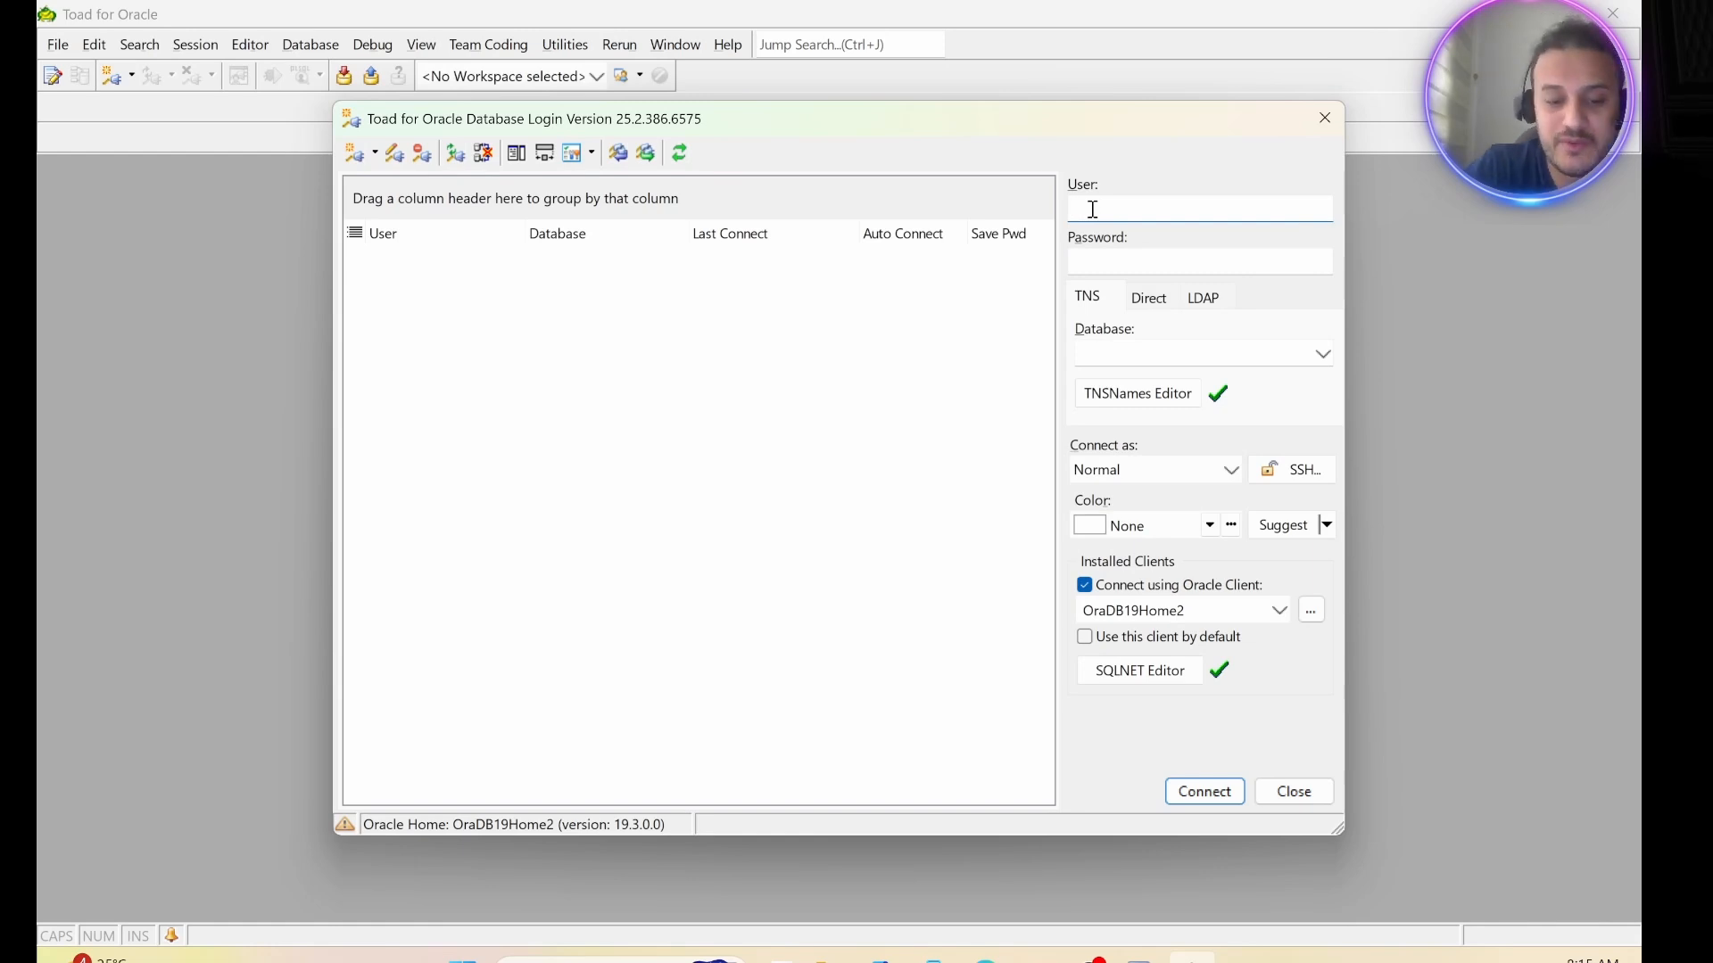
Set the database login user to HR and enter the account password.
key(Caps_Lock)
text(HR)
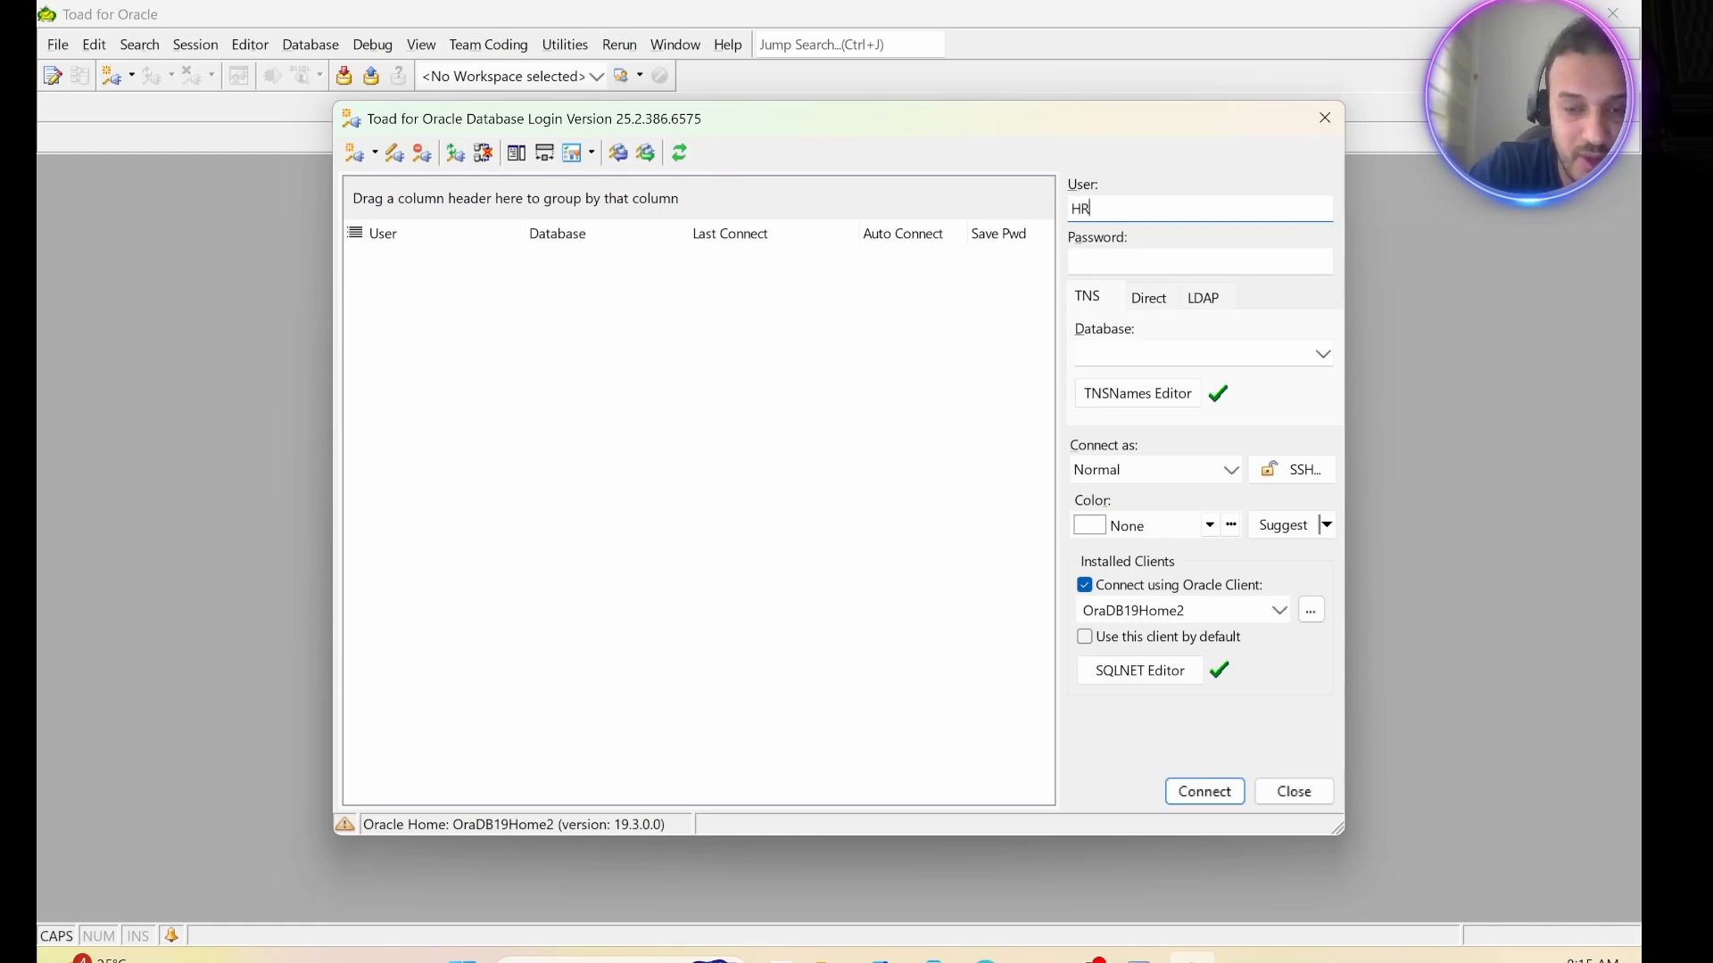
click(1132, 261)
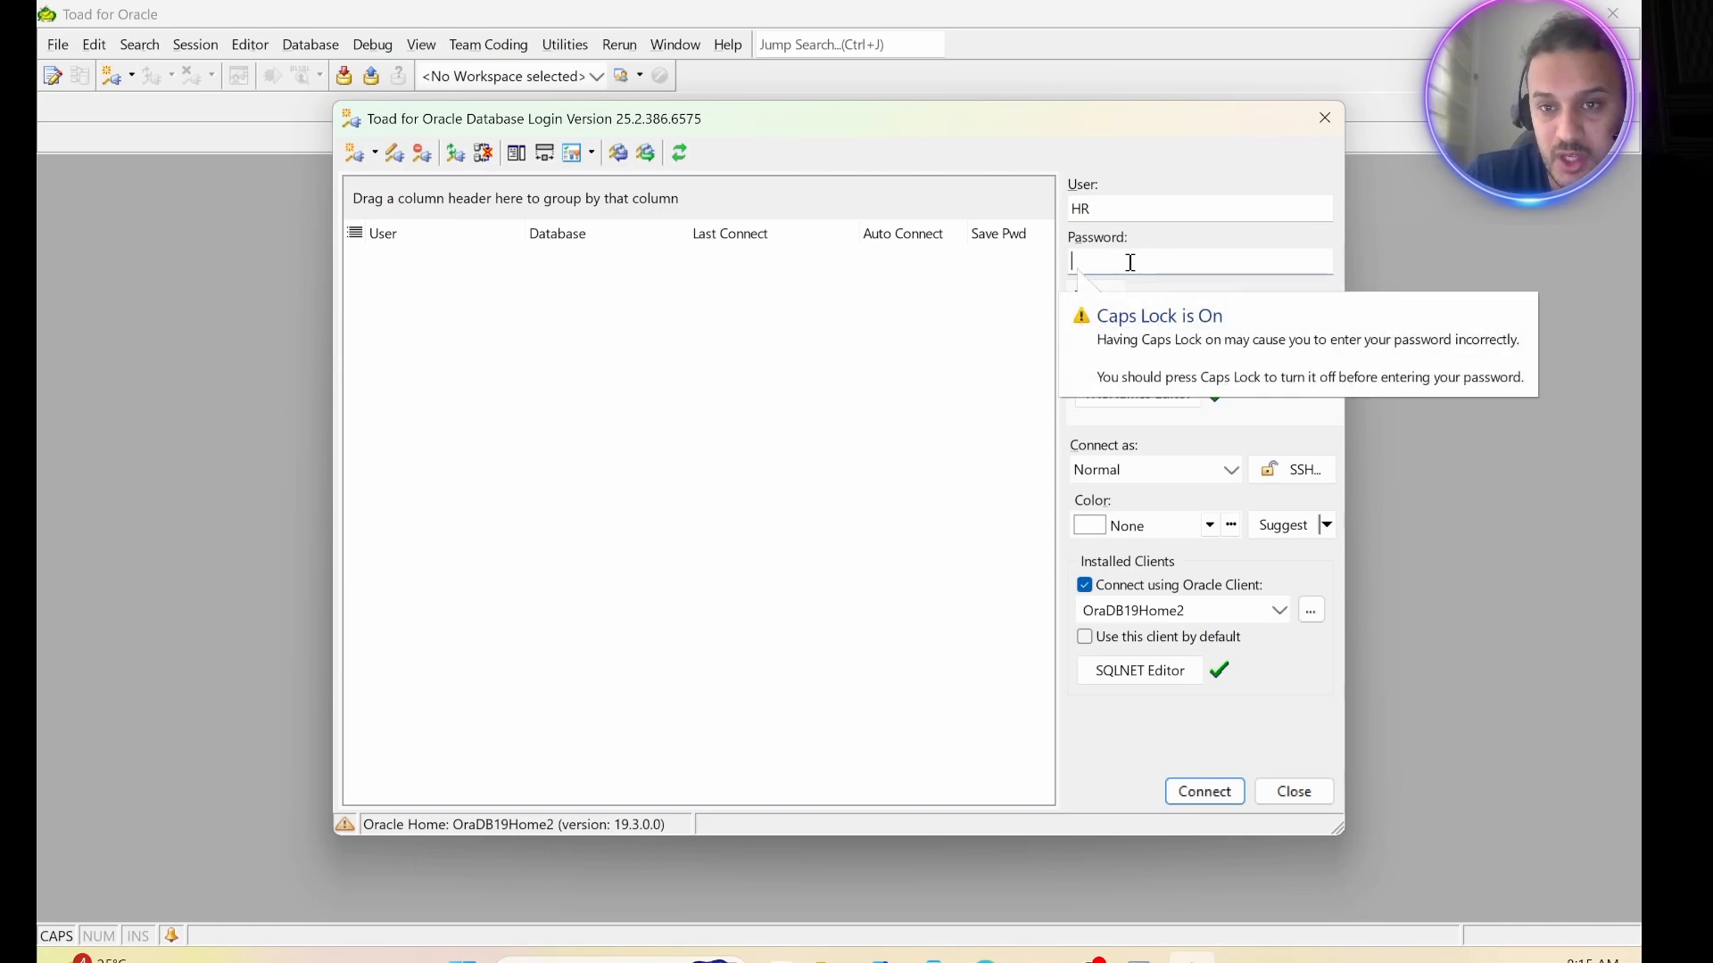
text(HR)
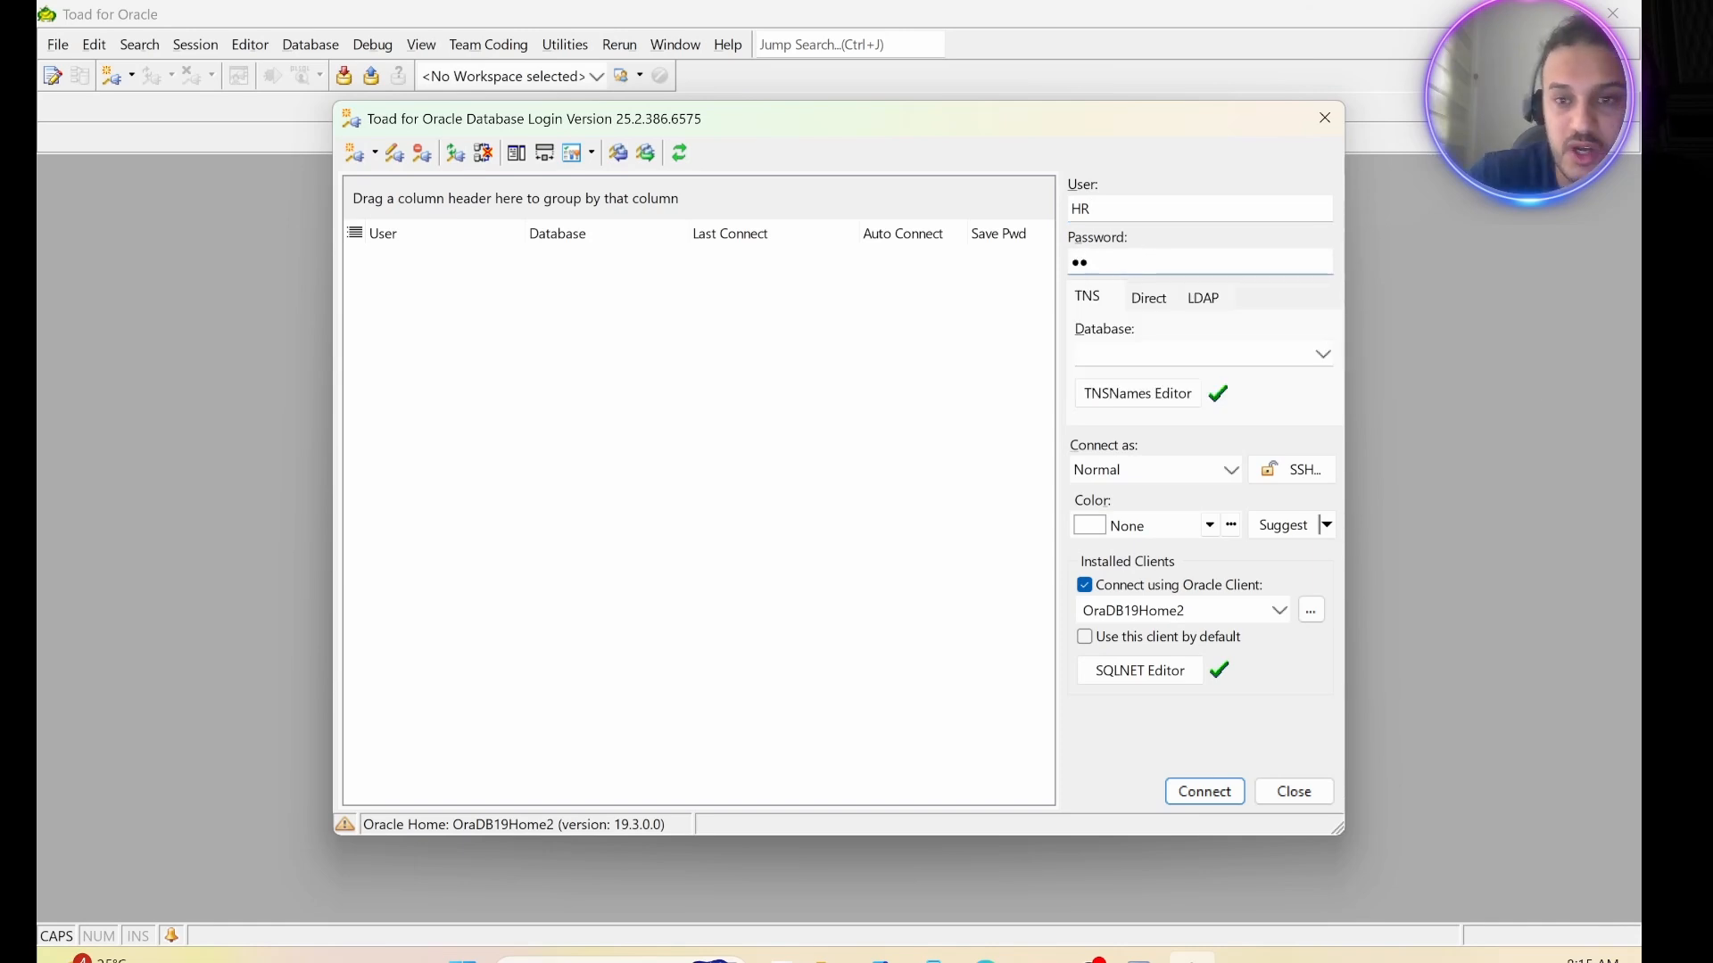
key(Caps_Lock)
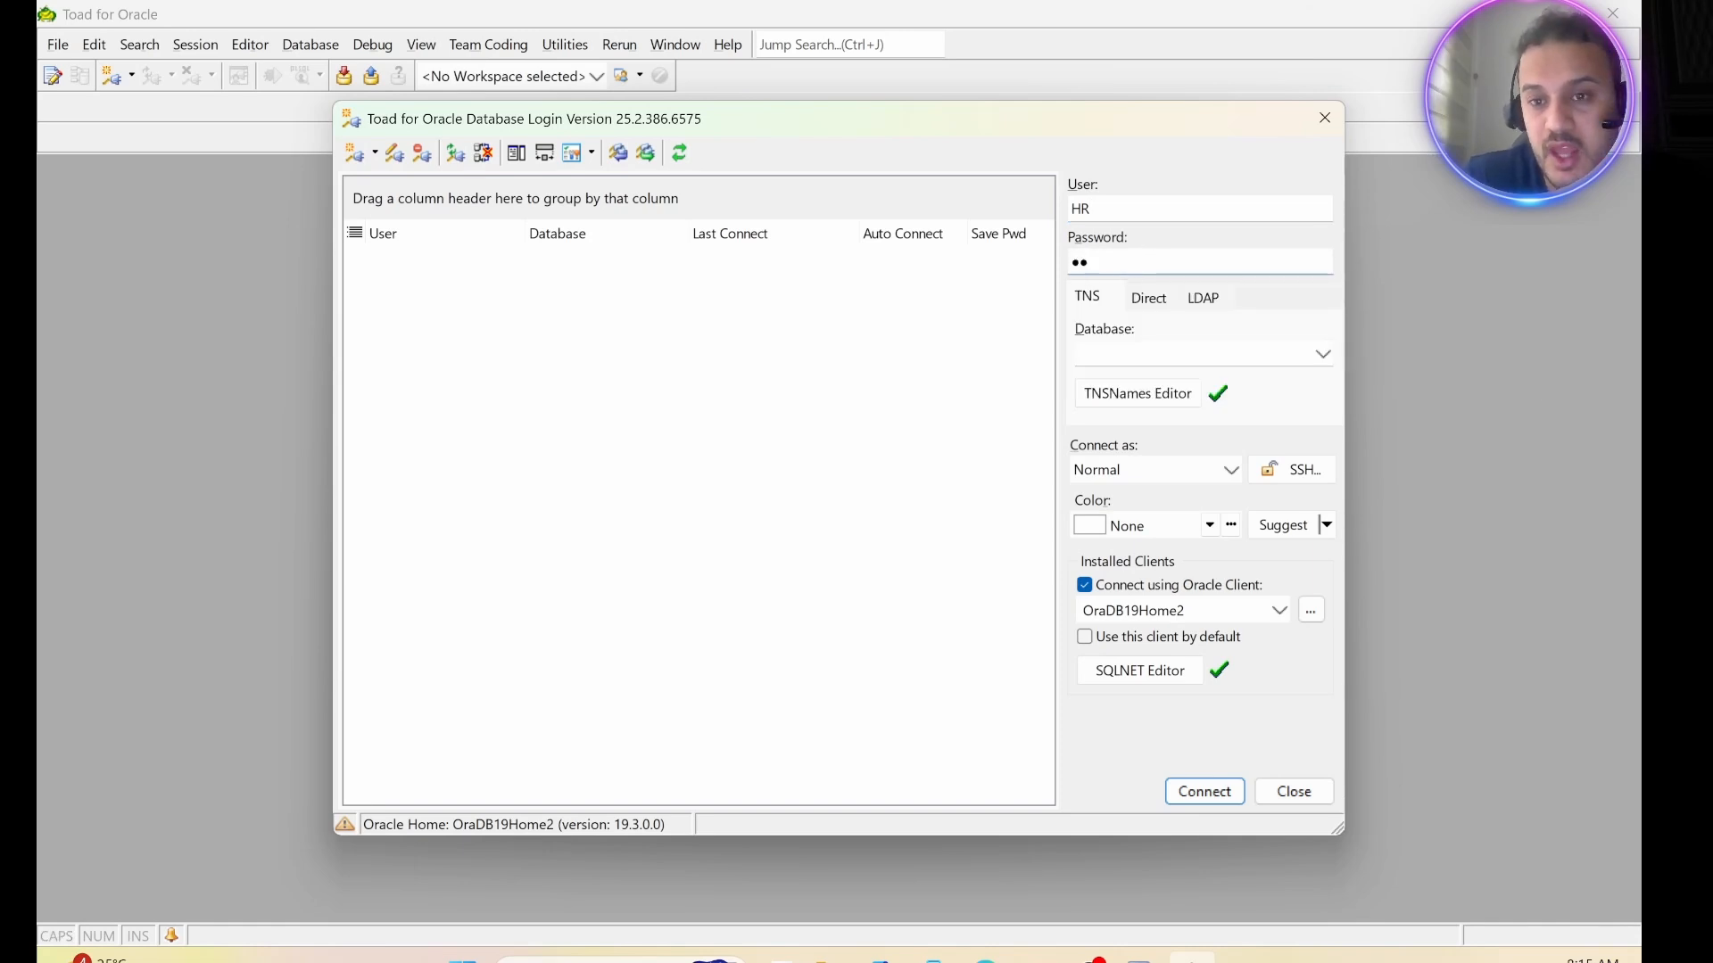
Switch the login to a direct connection with host 127.0.0.1 and service name orclpdb.
click(1155, 307)
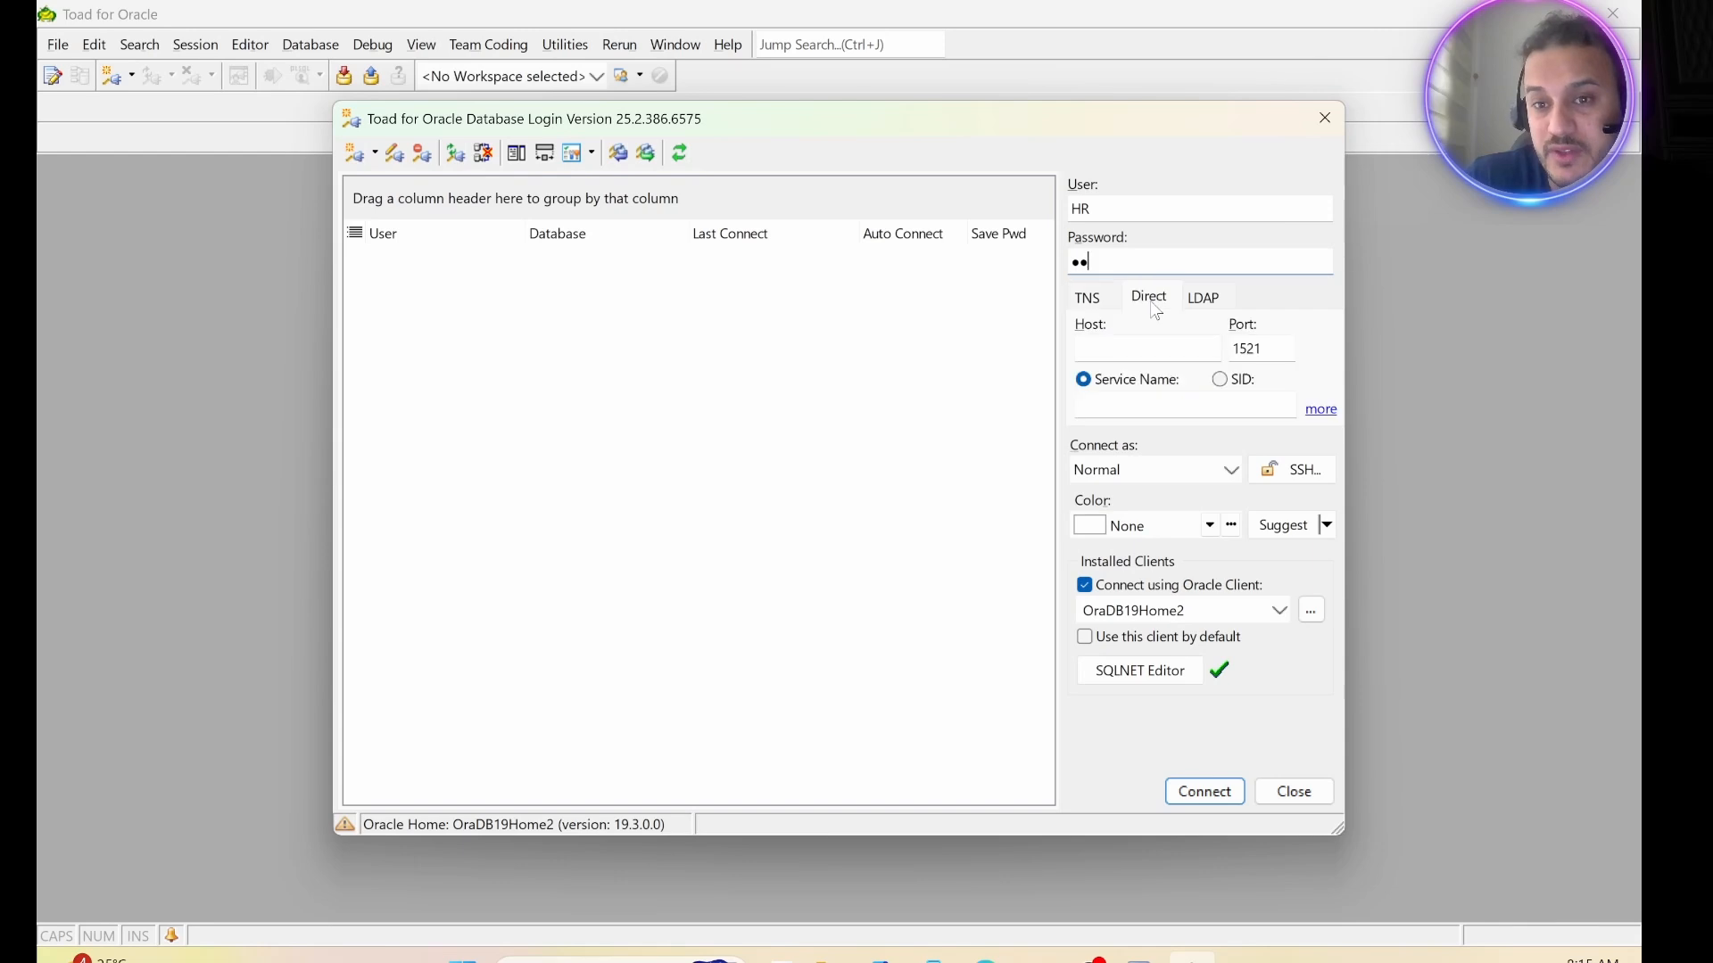
click(1098, 347)
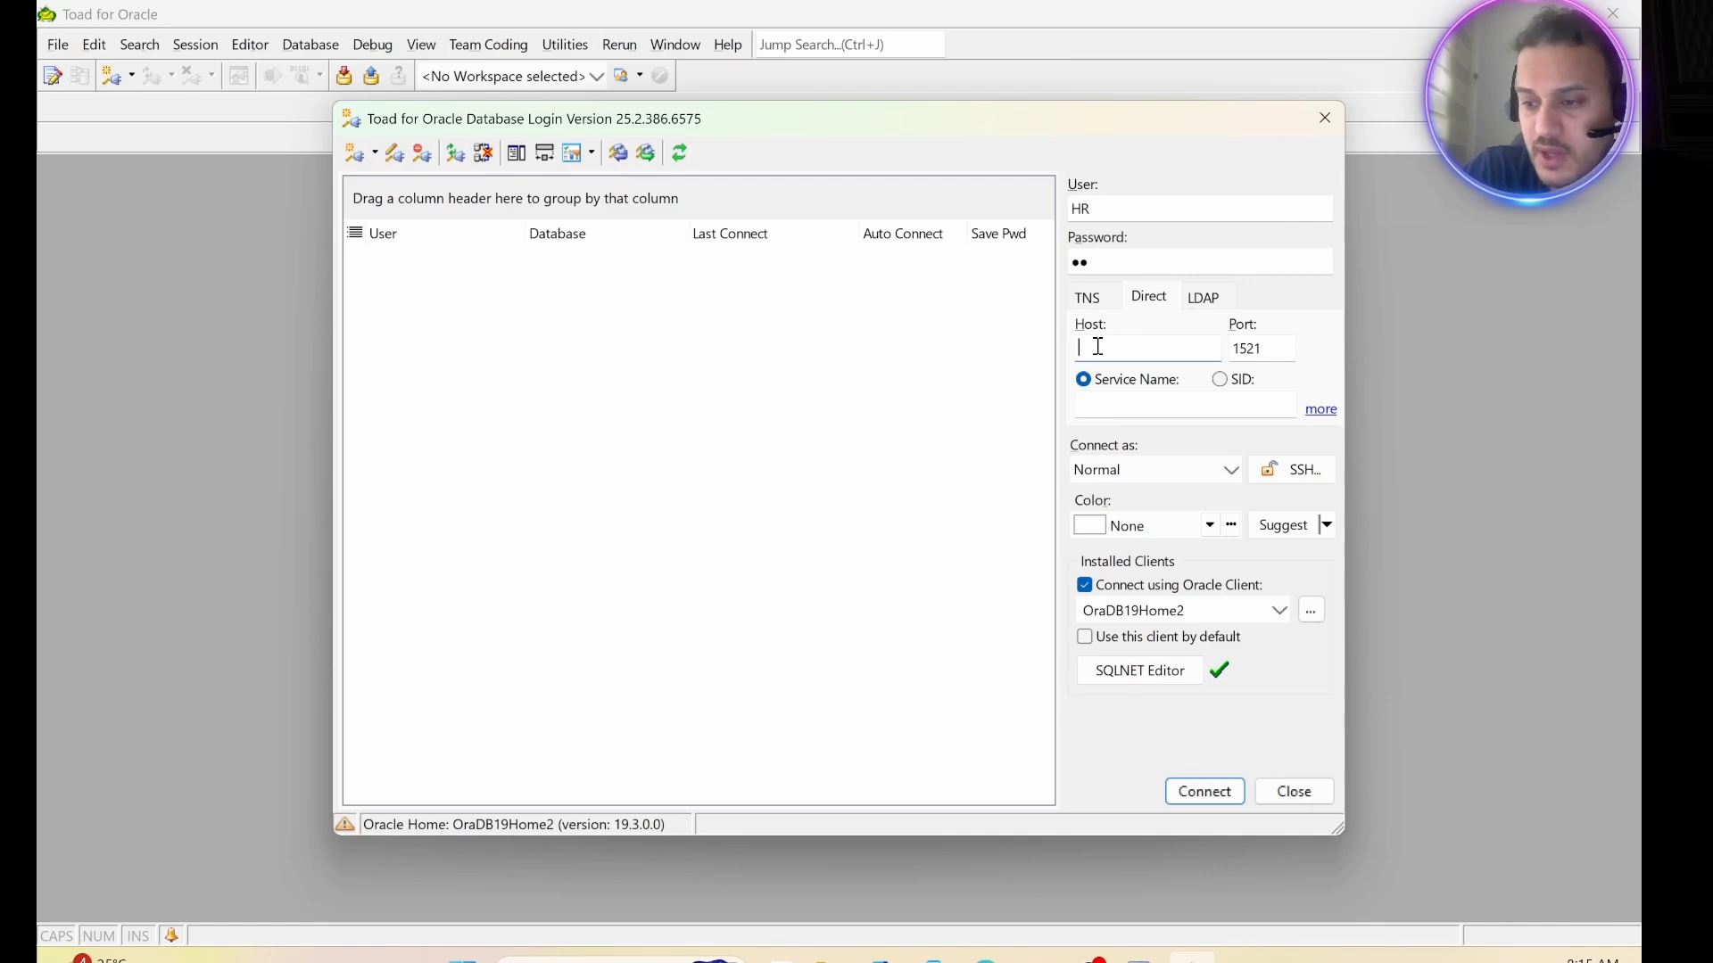
text(127)
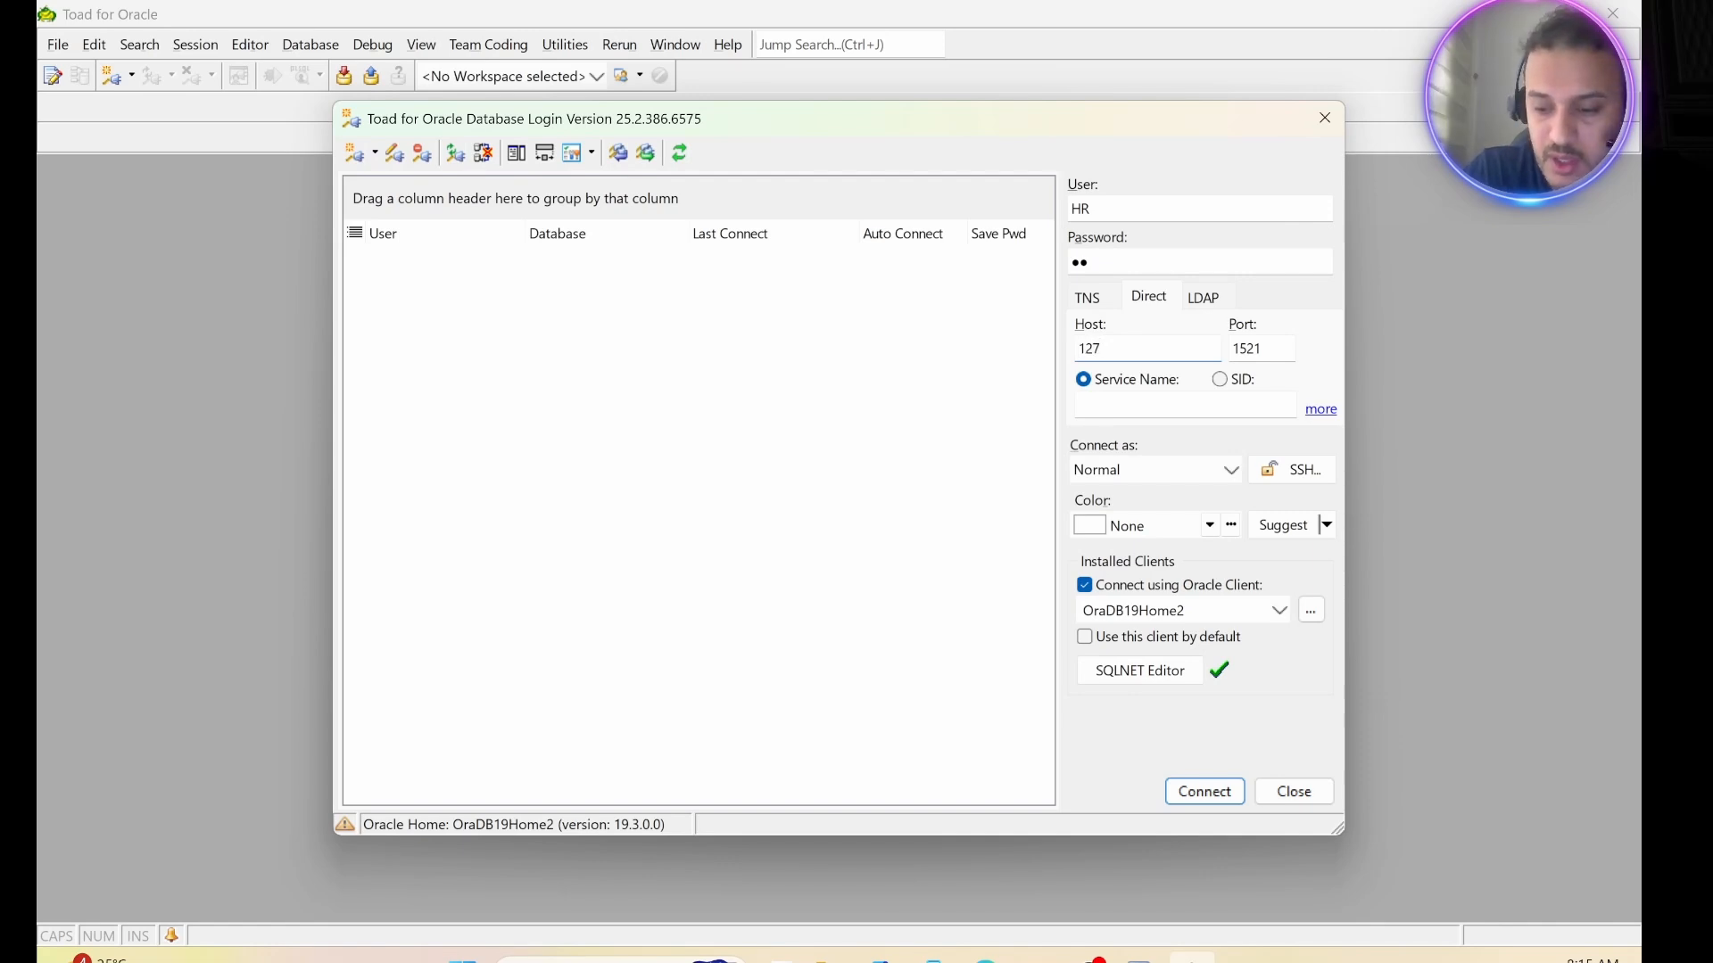
text(.0)
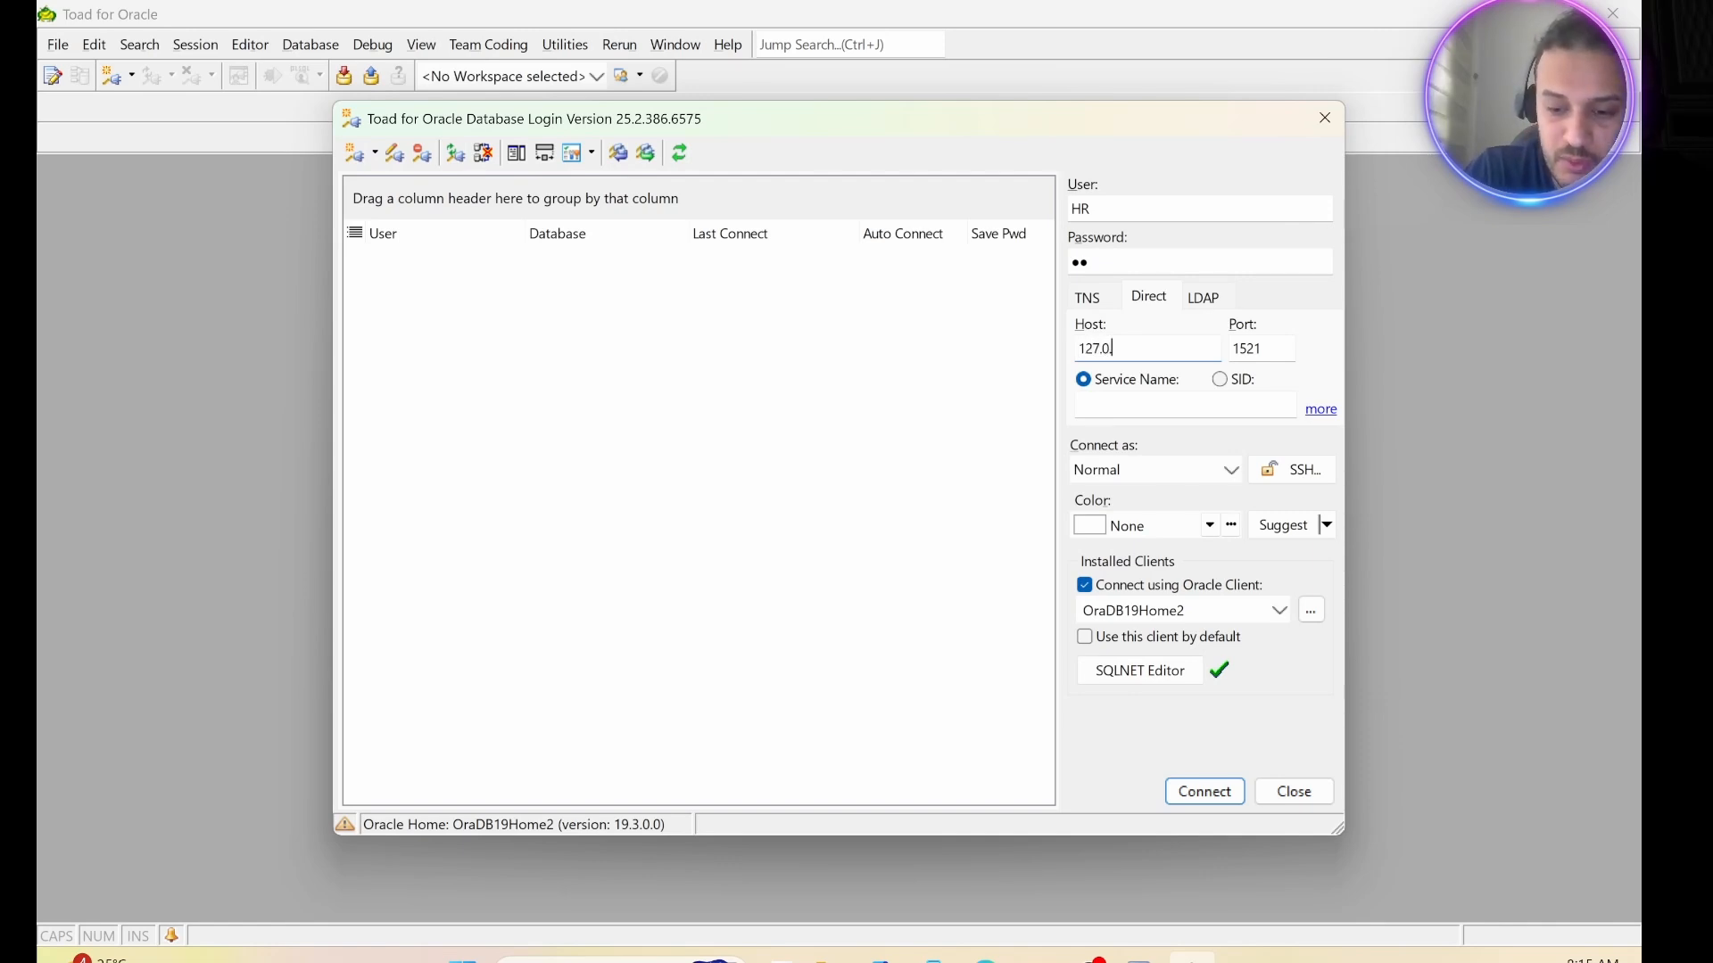
text(.0)
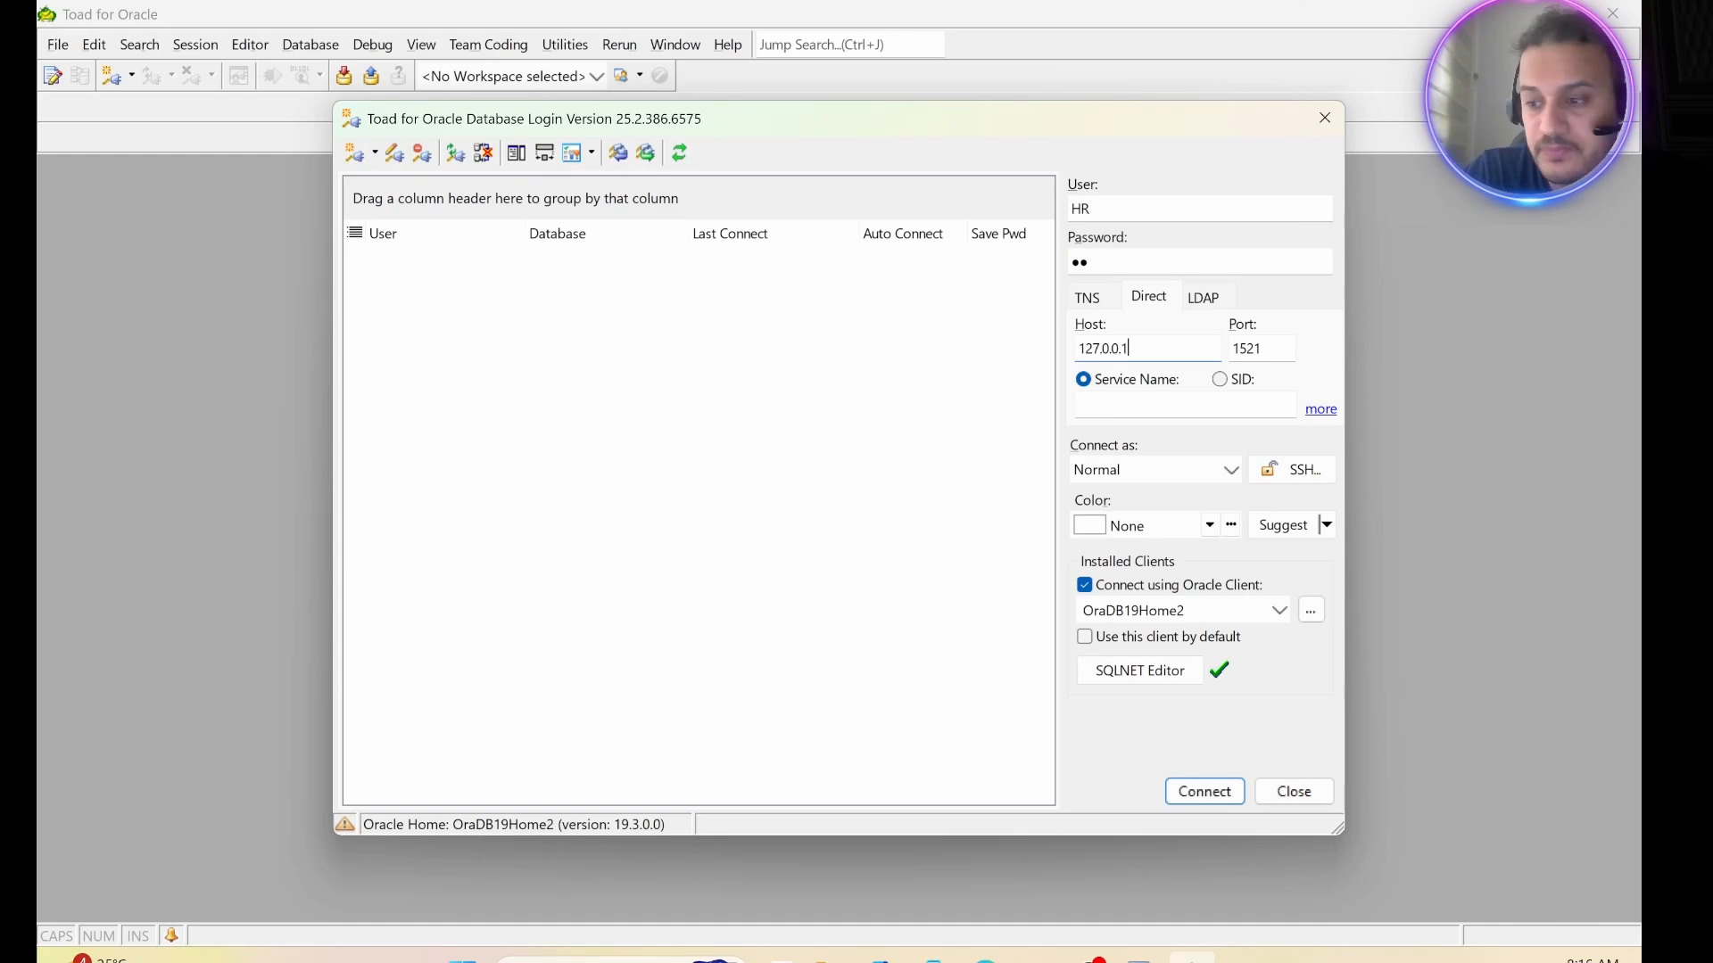
text(.1)
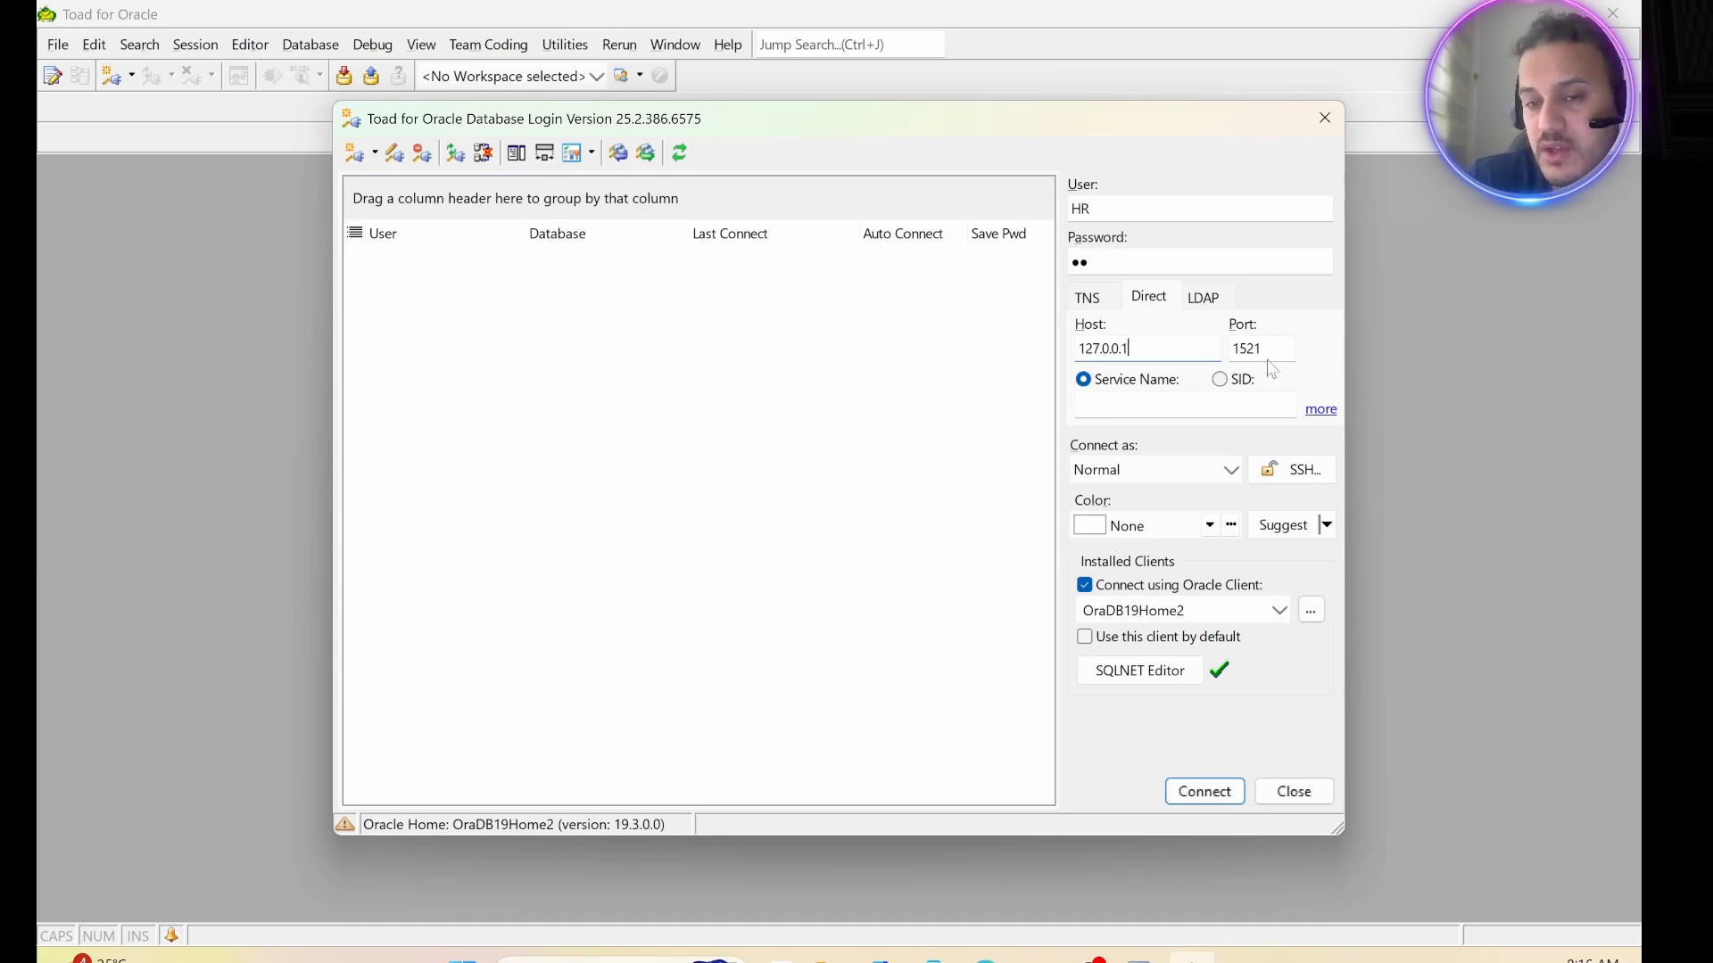
click(1112, 407)
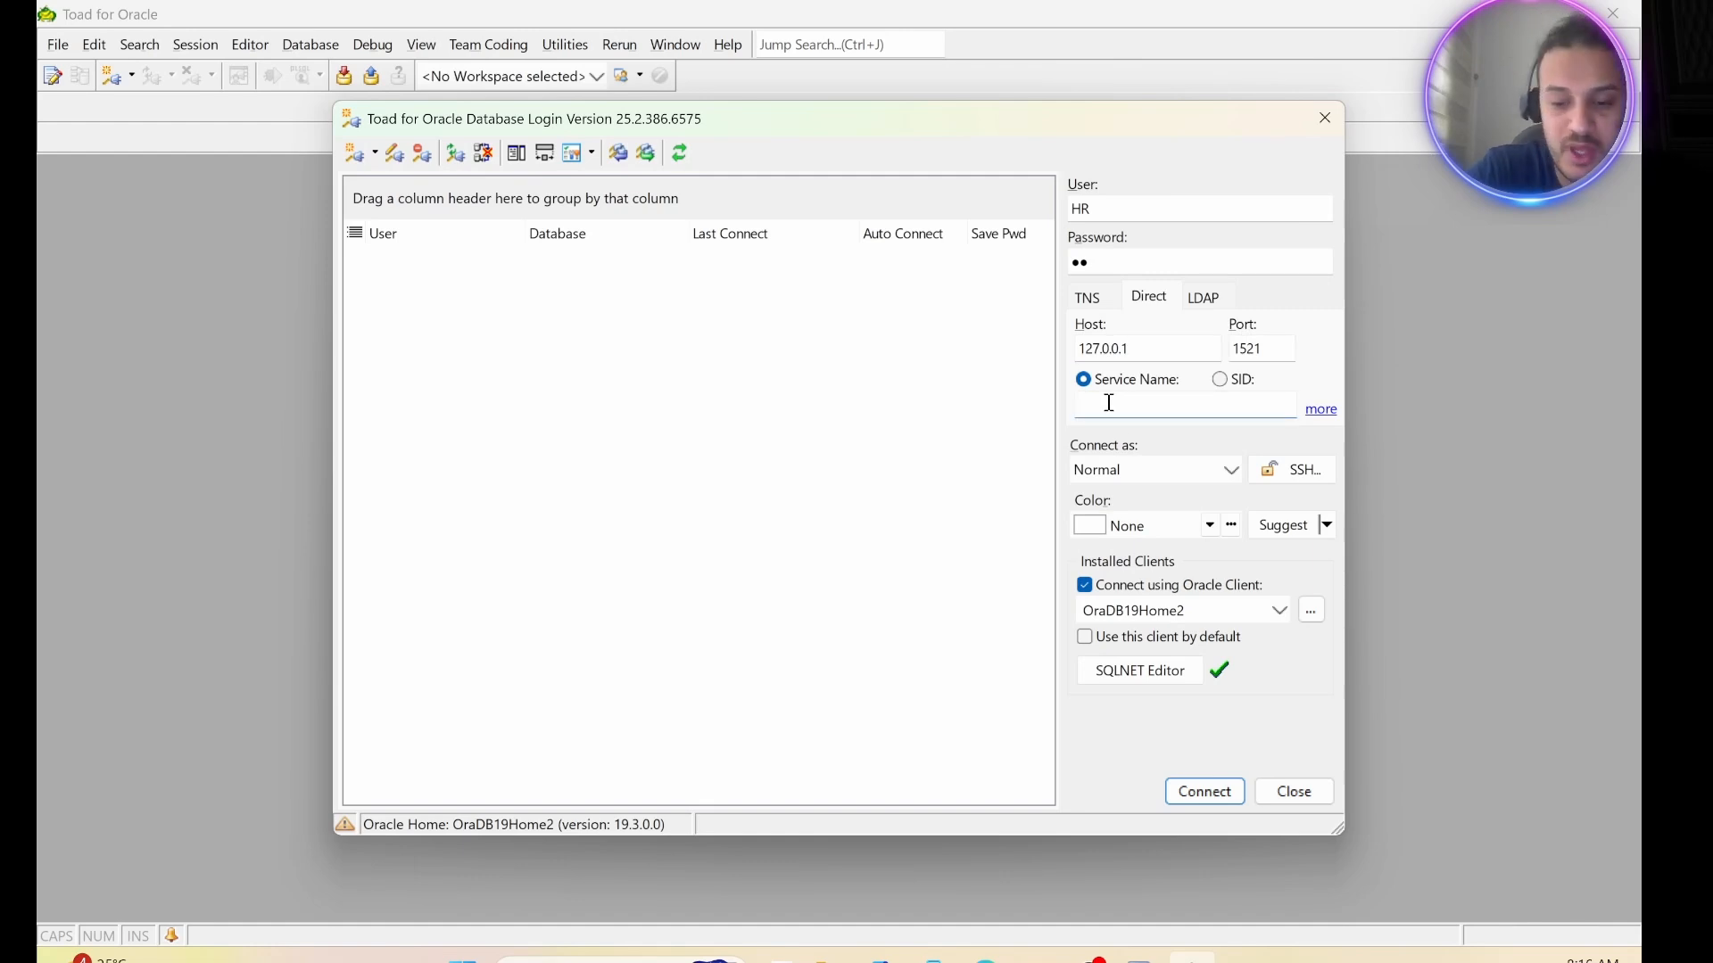
text(orcl)
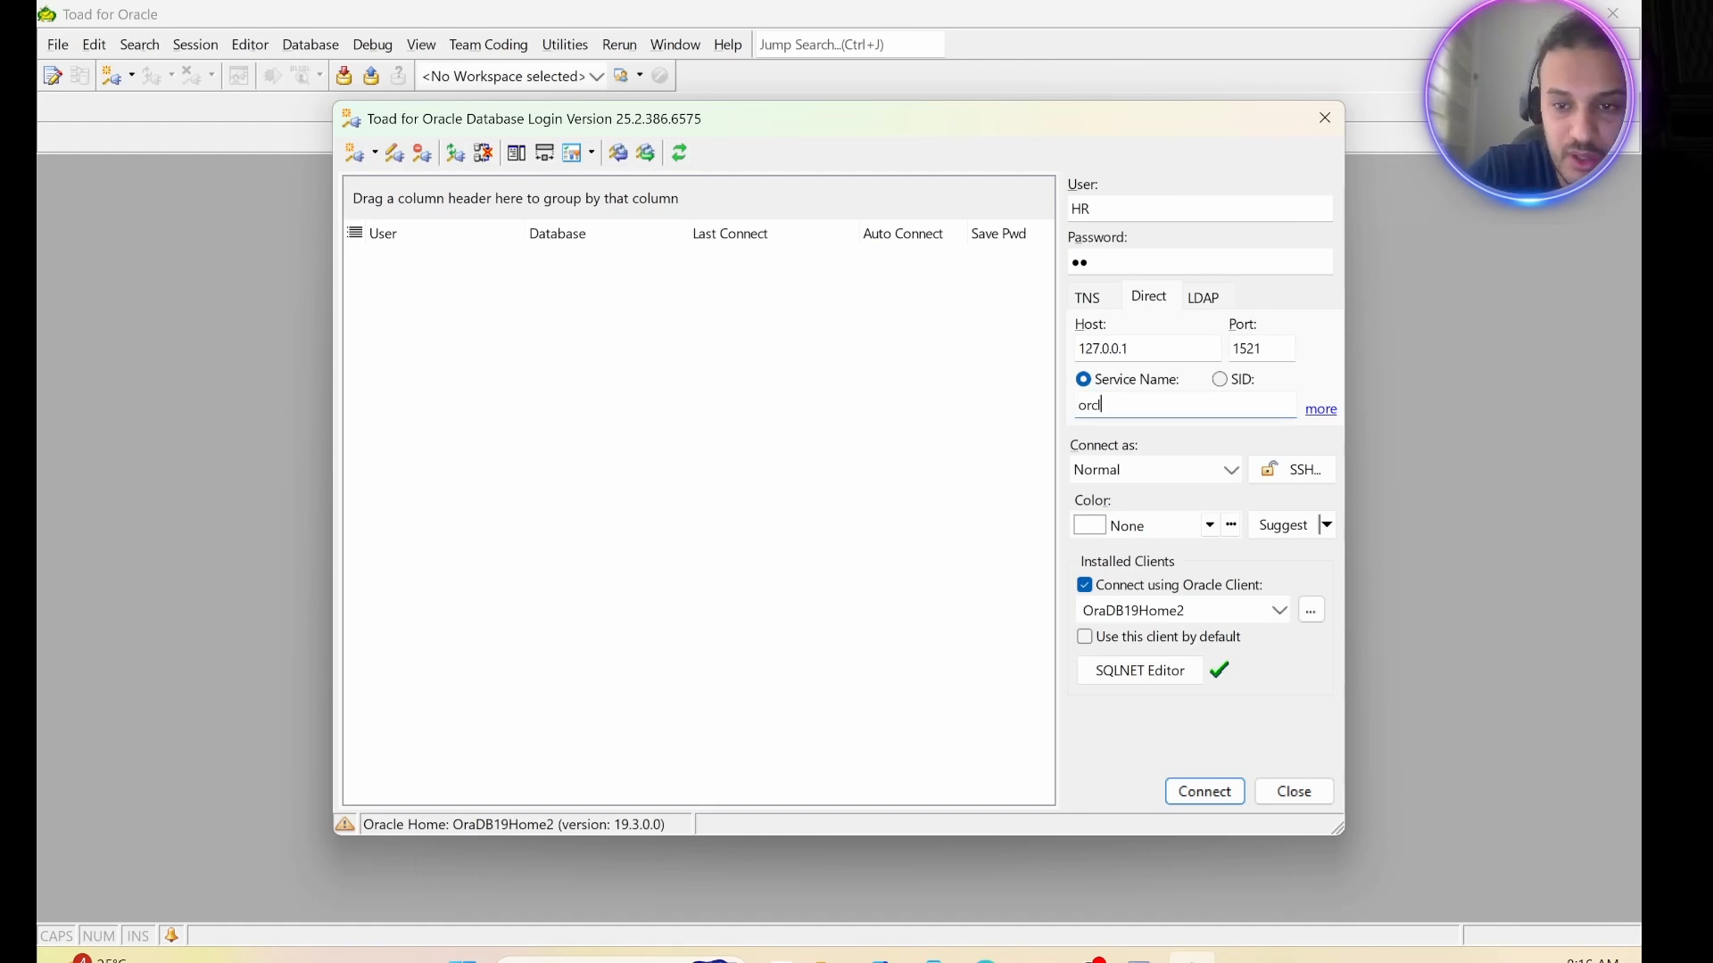
text(pdb)
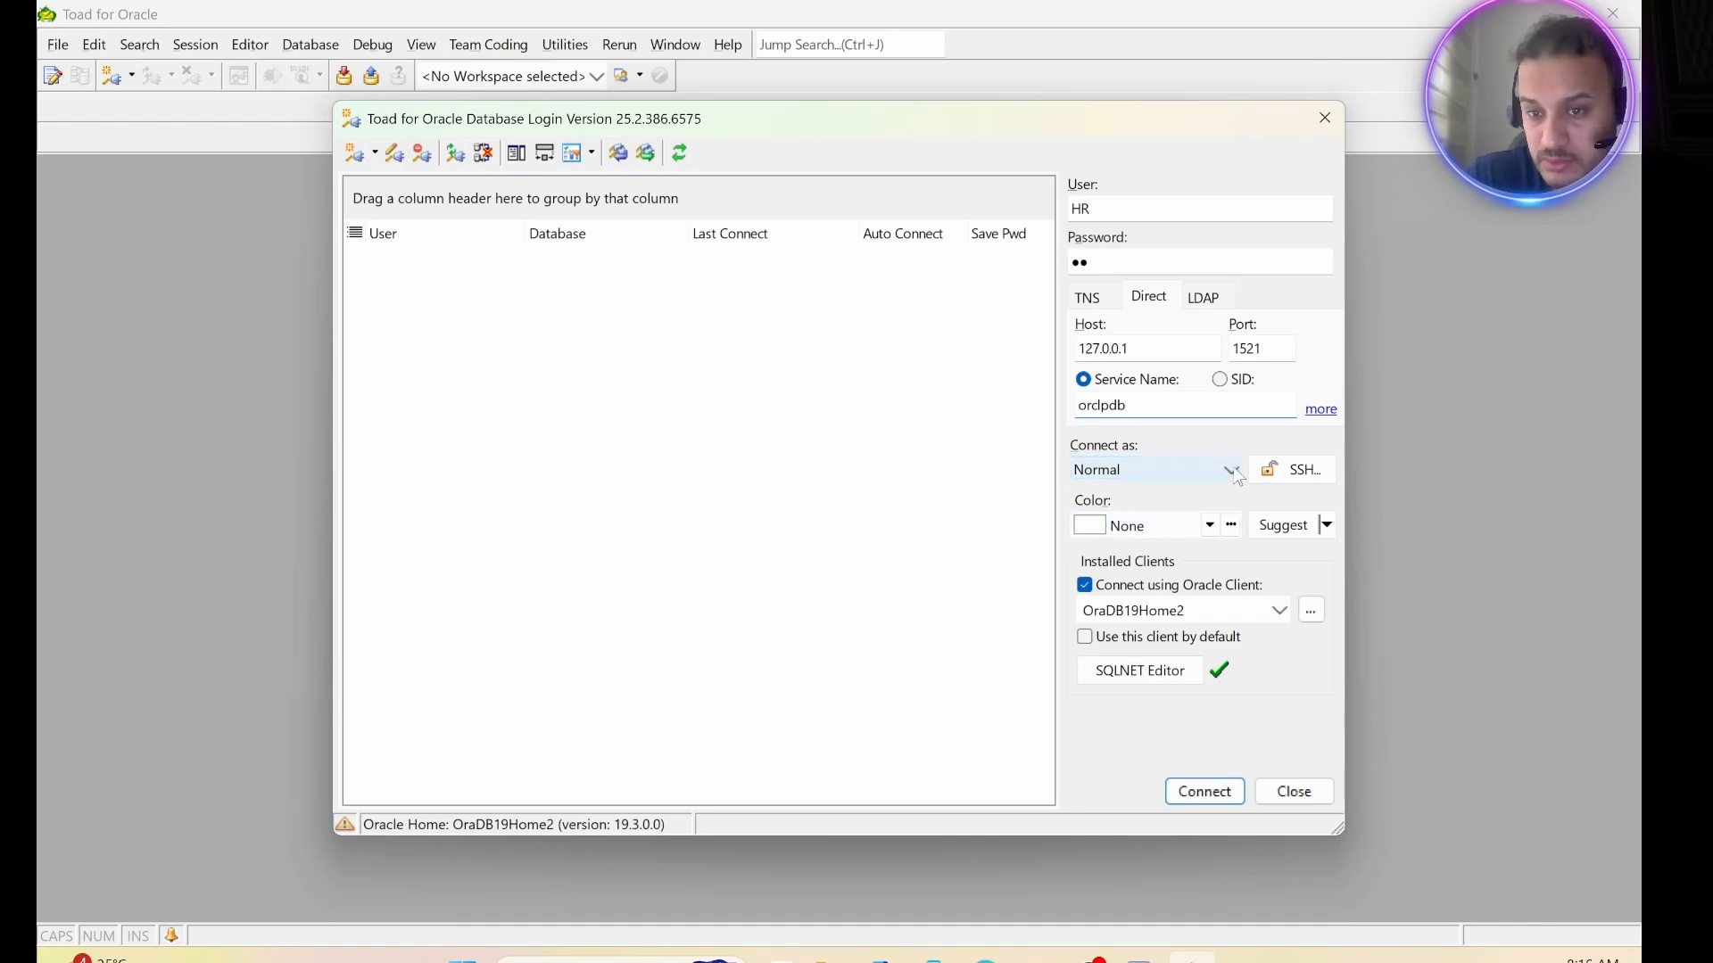
Set the connection color to Red and connect to the database.
click(1090, 531)
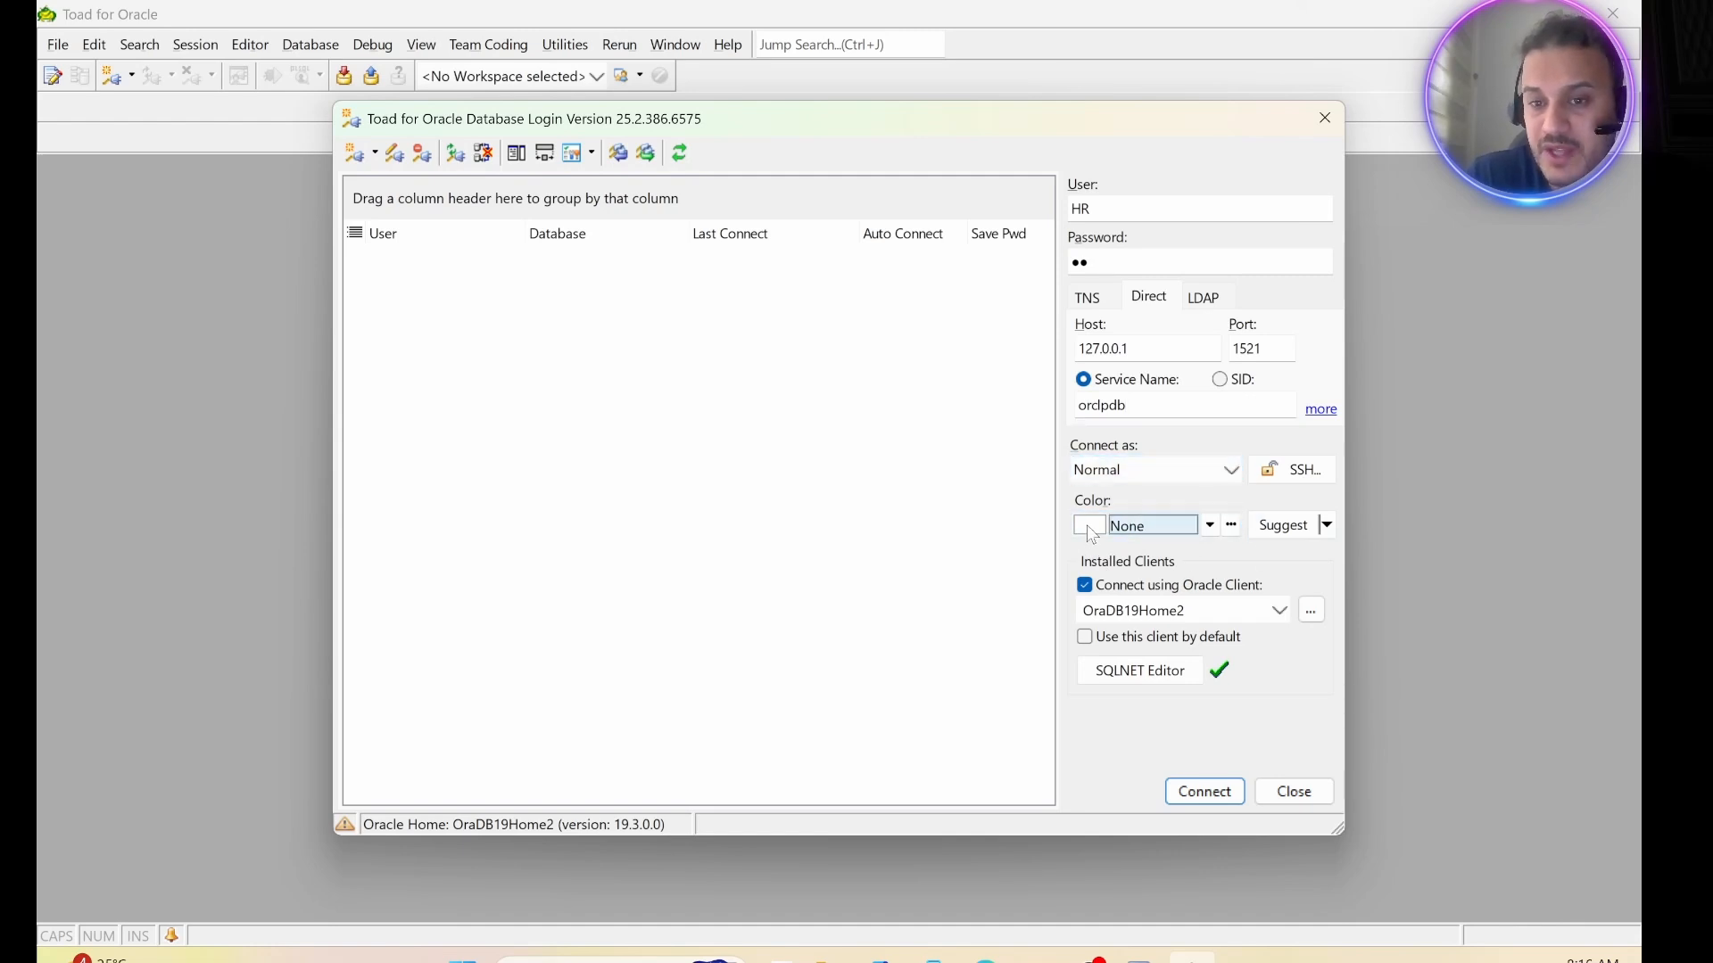
click(1211, 526)
click(1107, 738)
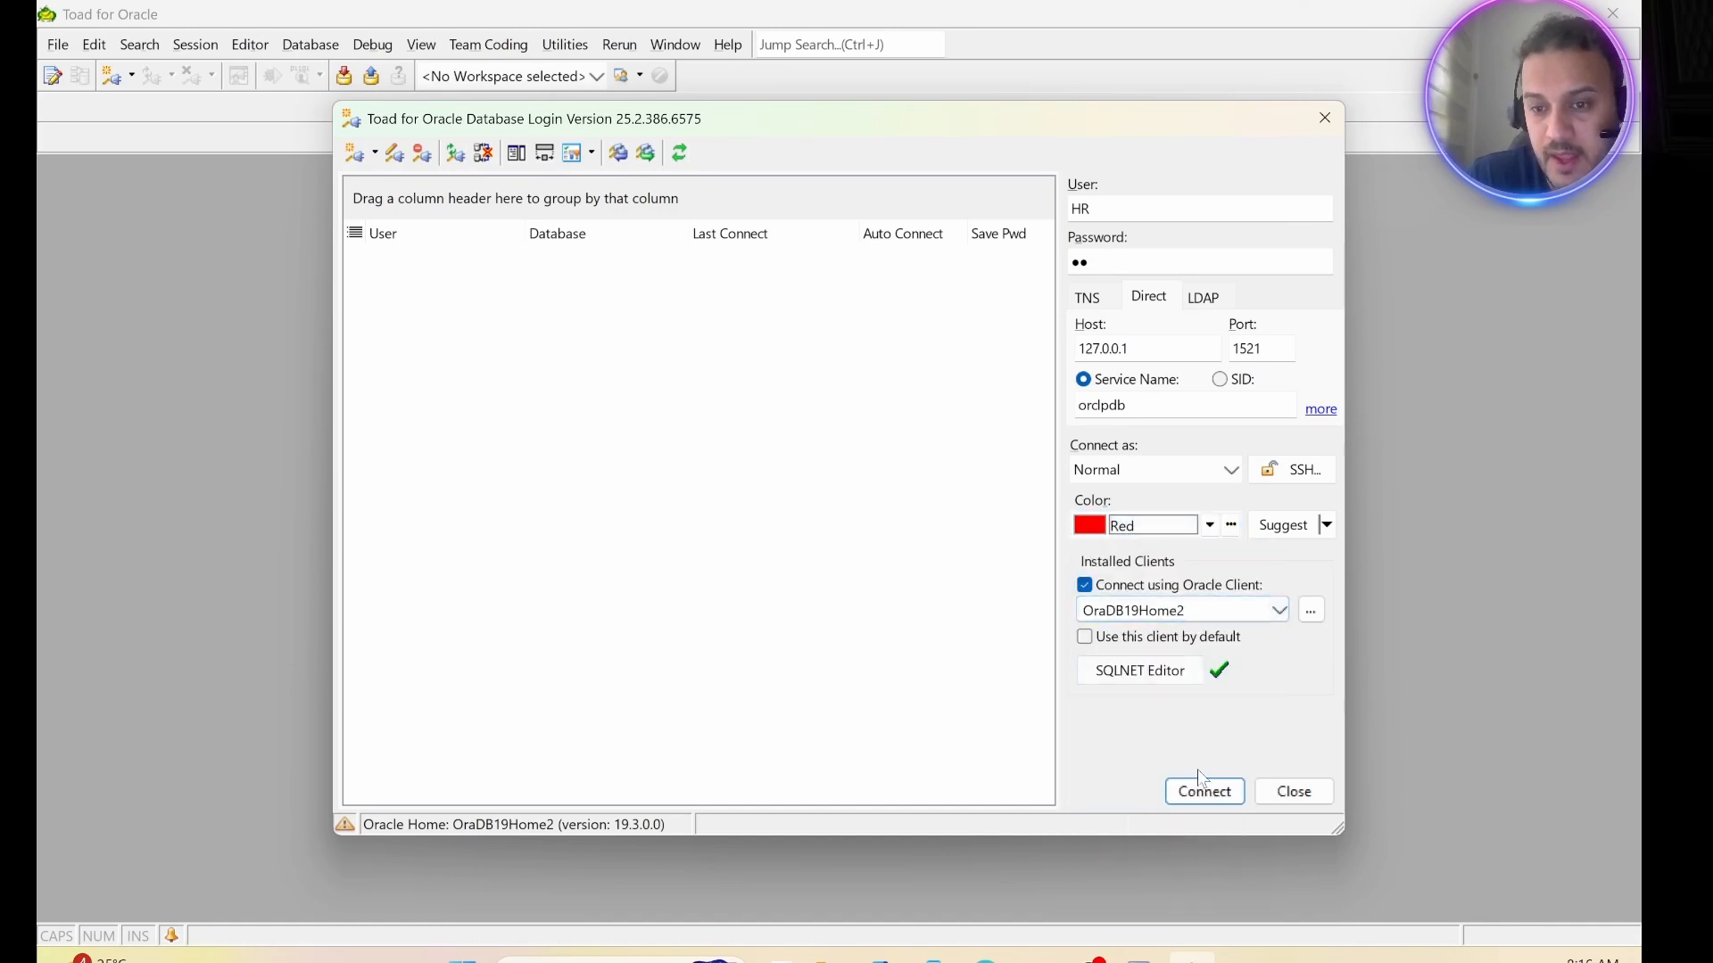
click(1206, 792)
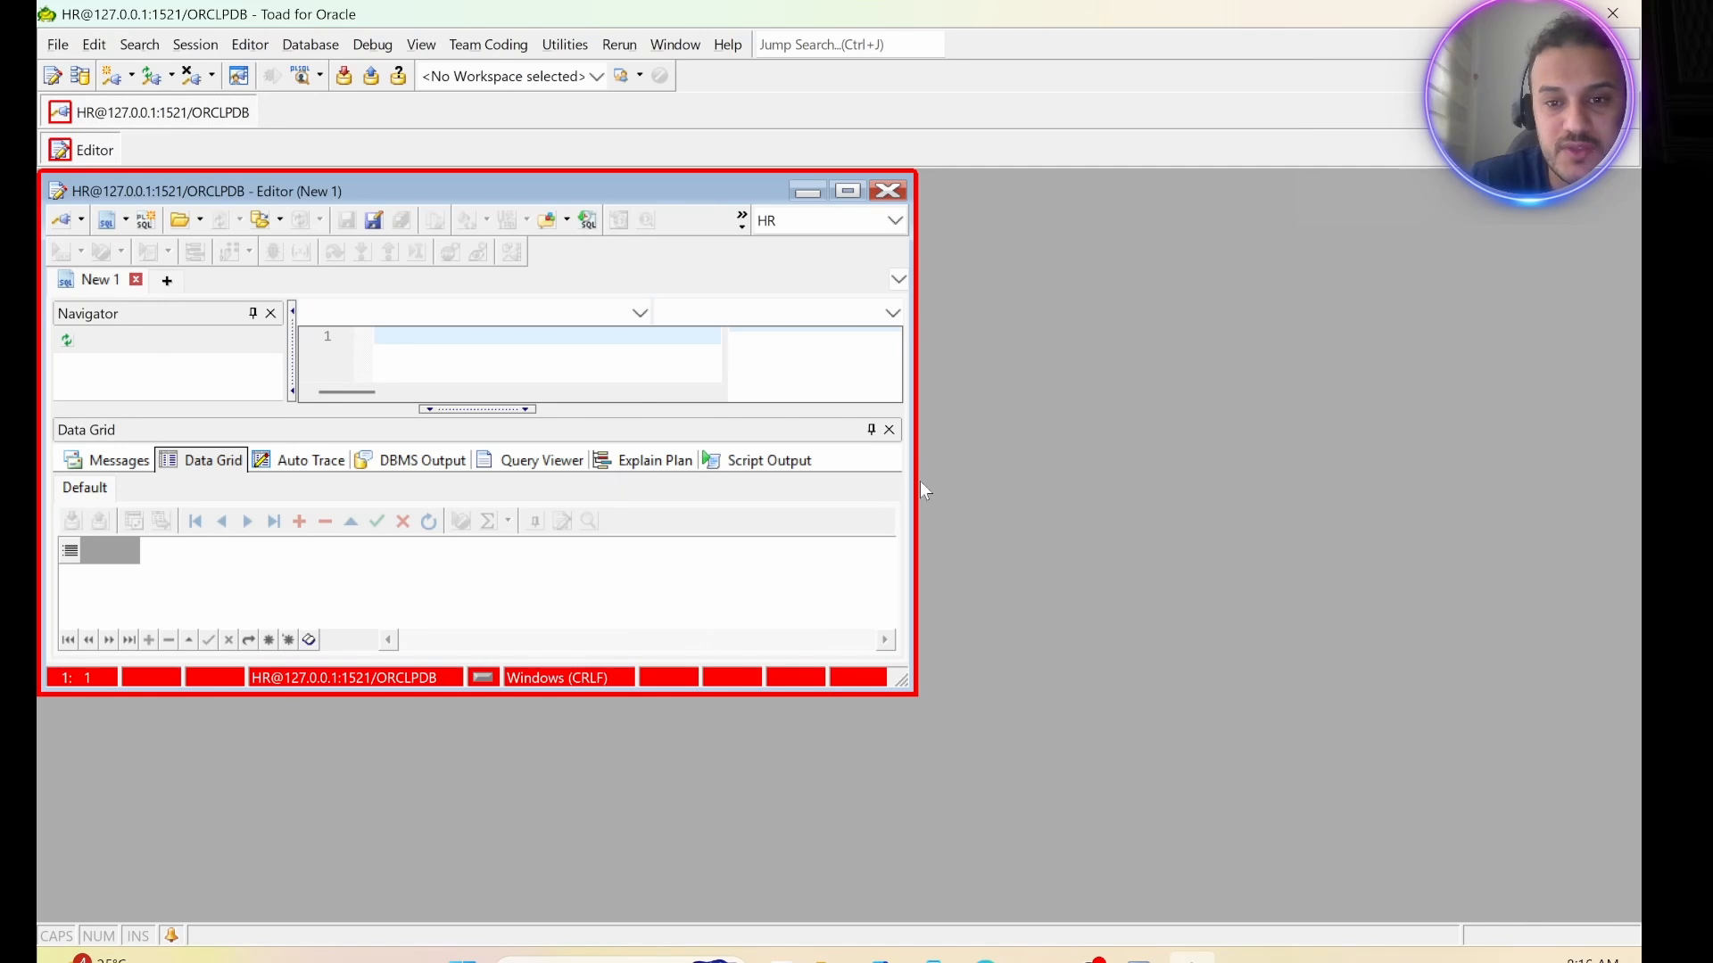
Enlarge the SQL editor window to fill the workspace and write the query "select * from employees;" in it.
drag(916, 491, 1624, 509)
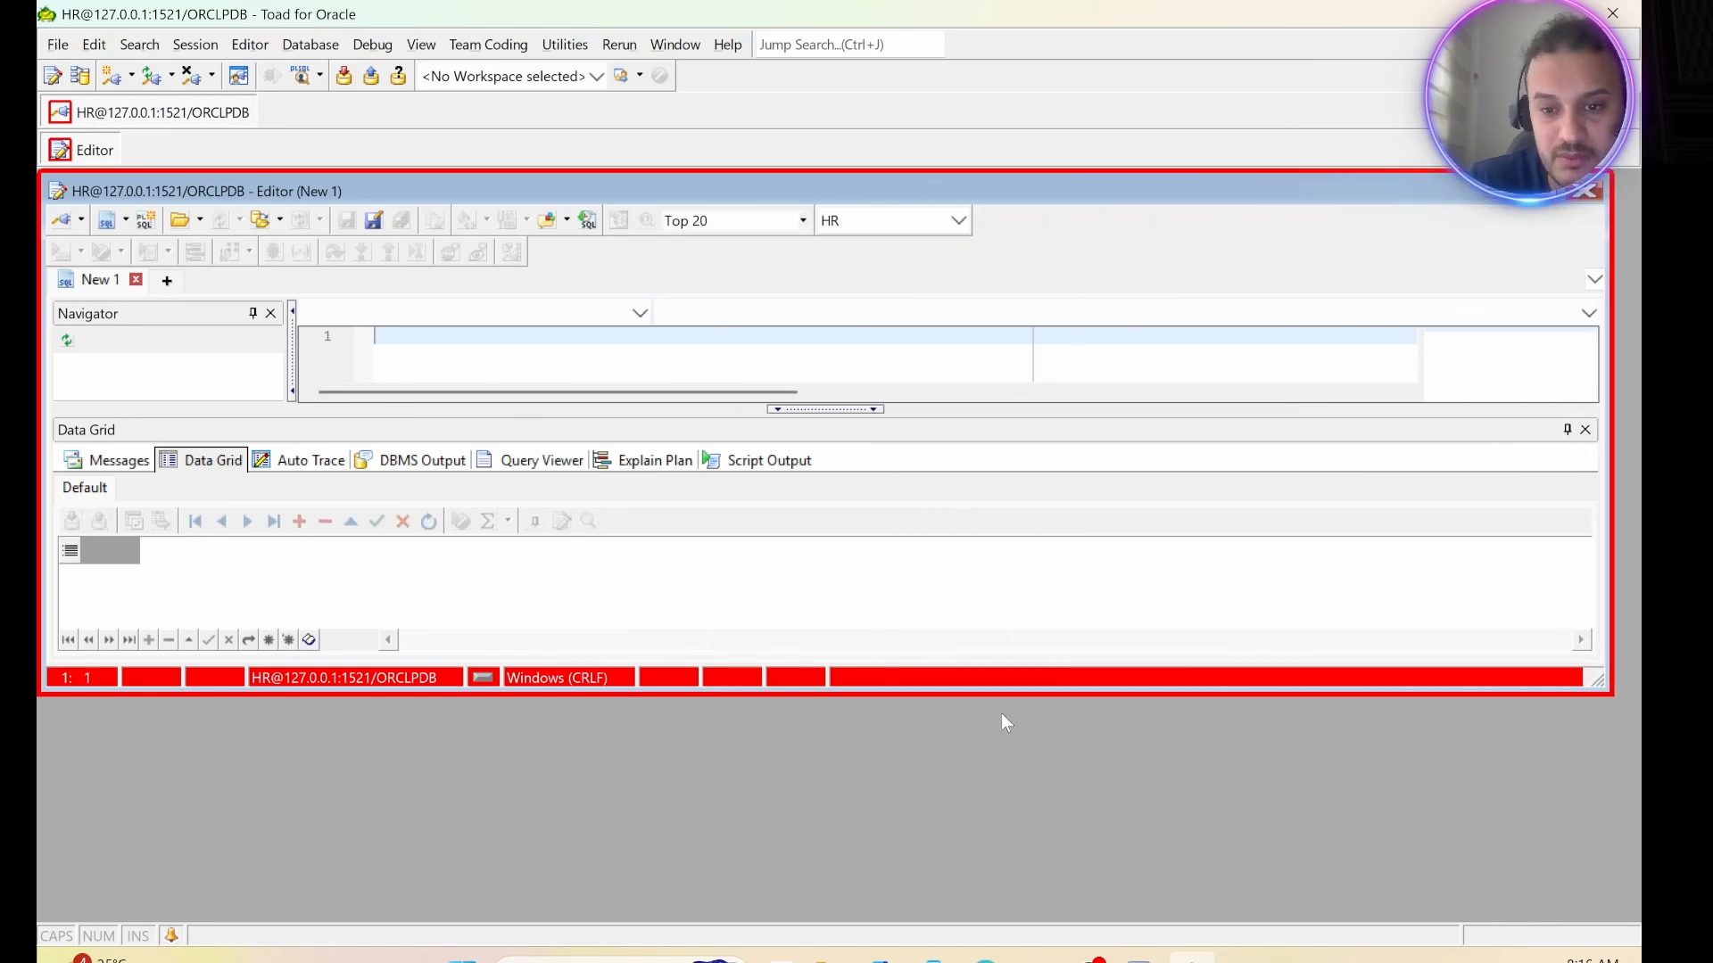
drag(1001, 698, 1066, 924)
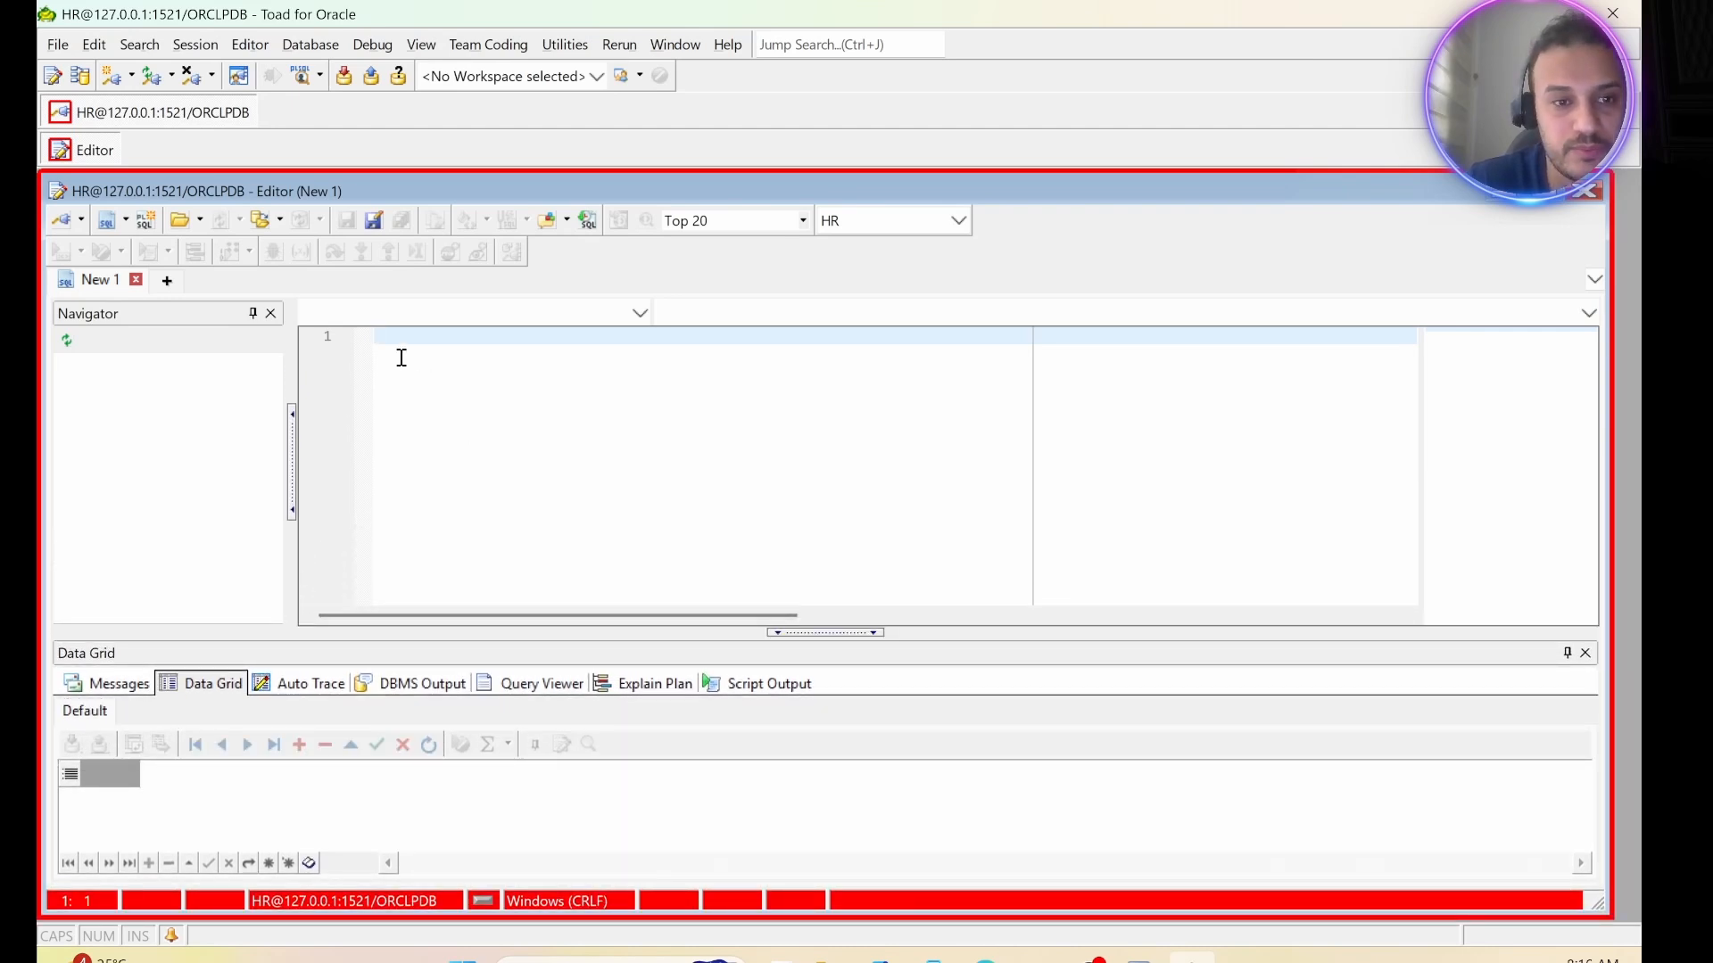
text(select)
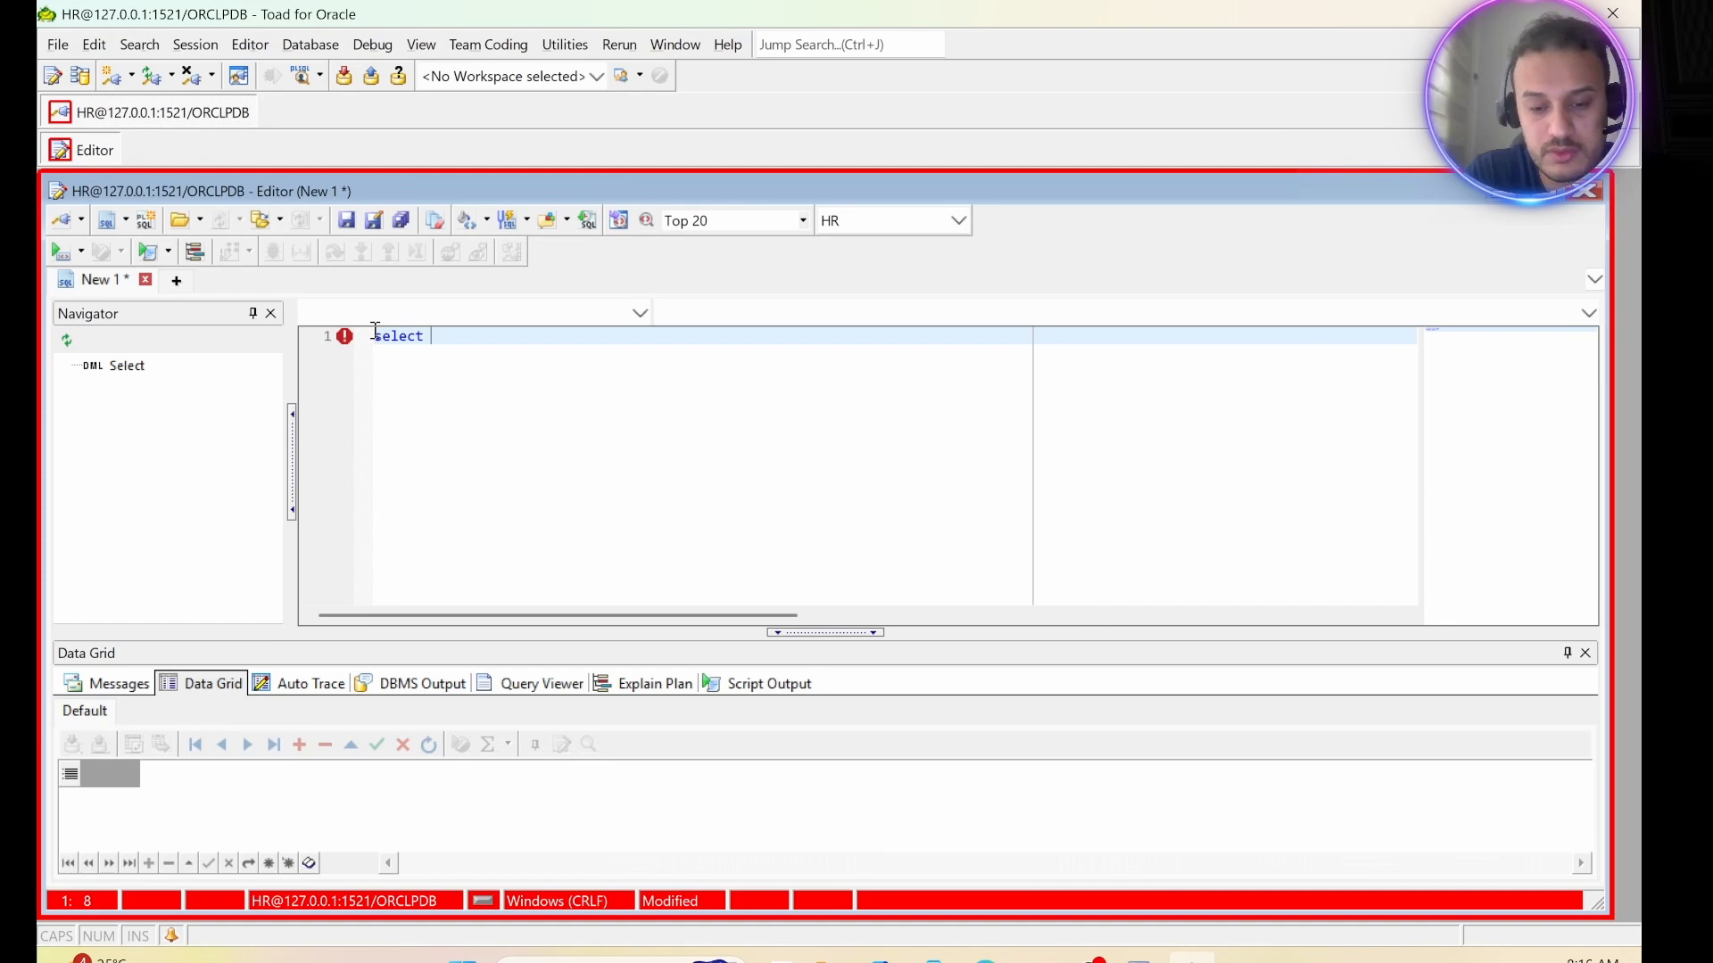
text( * fr)
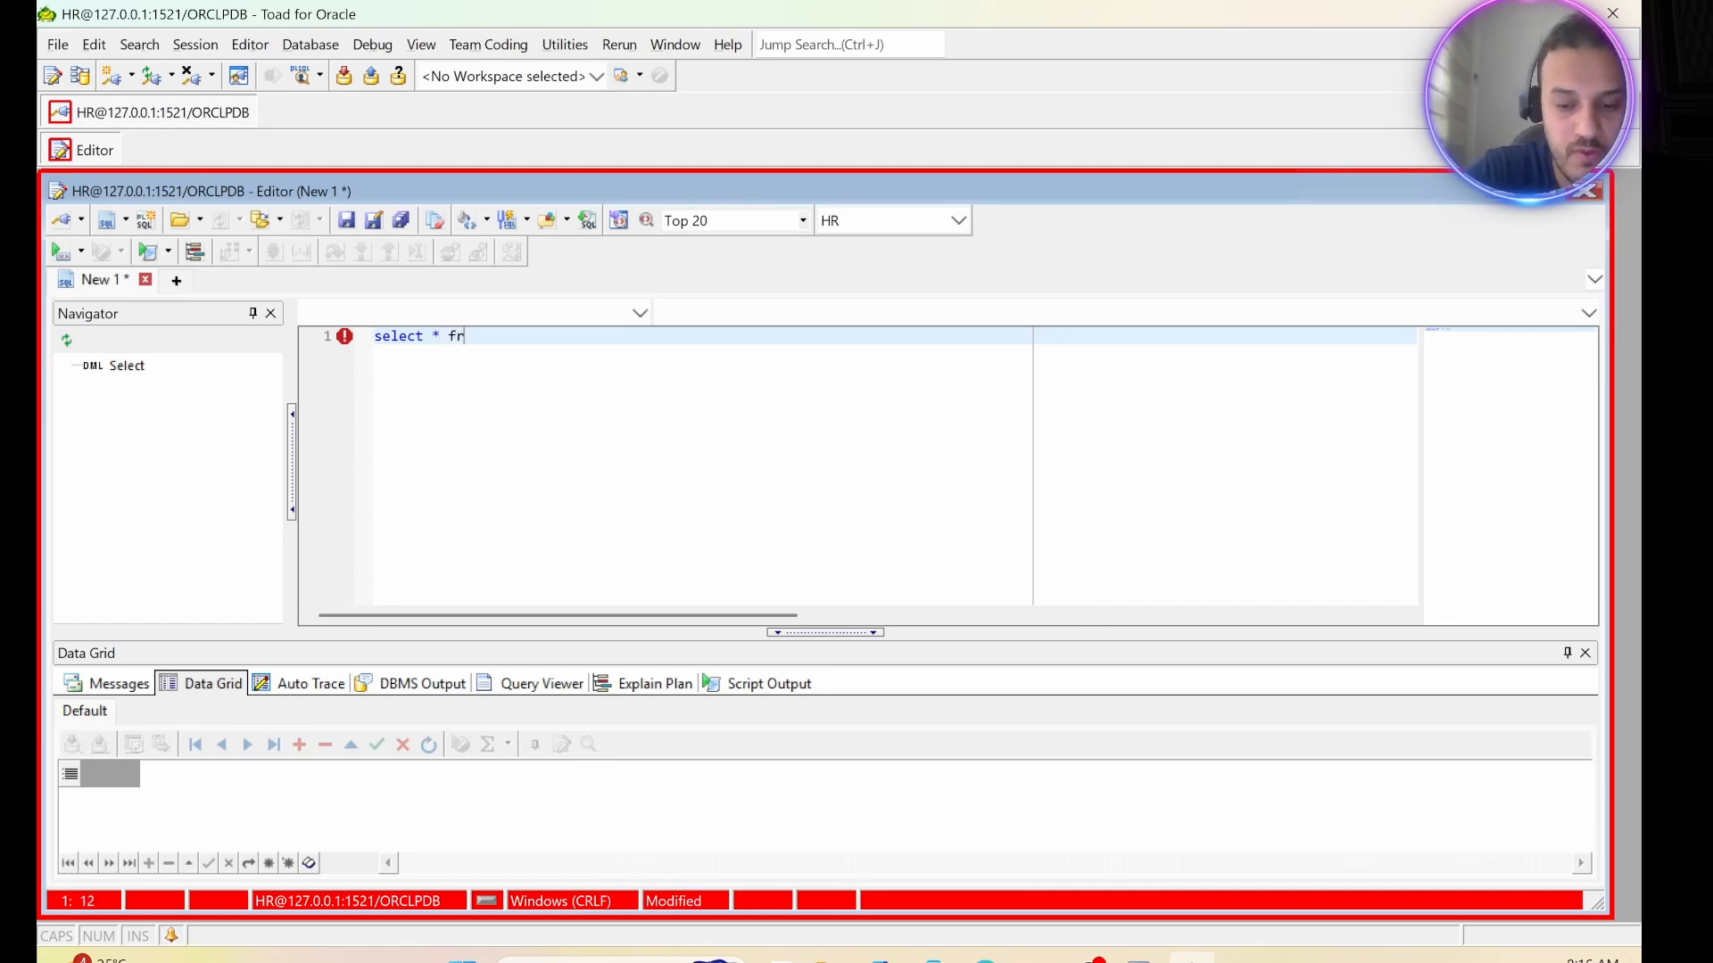
text(om employe)
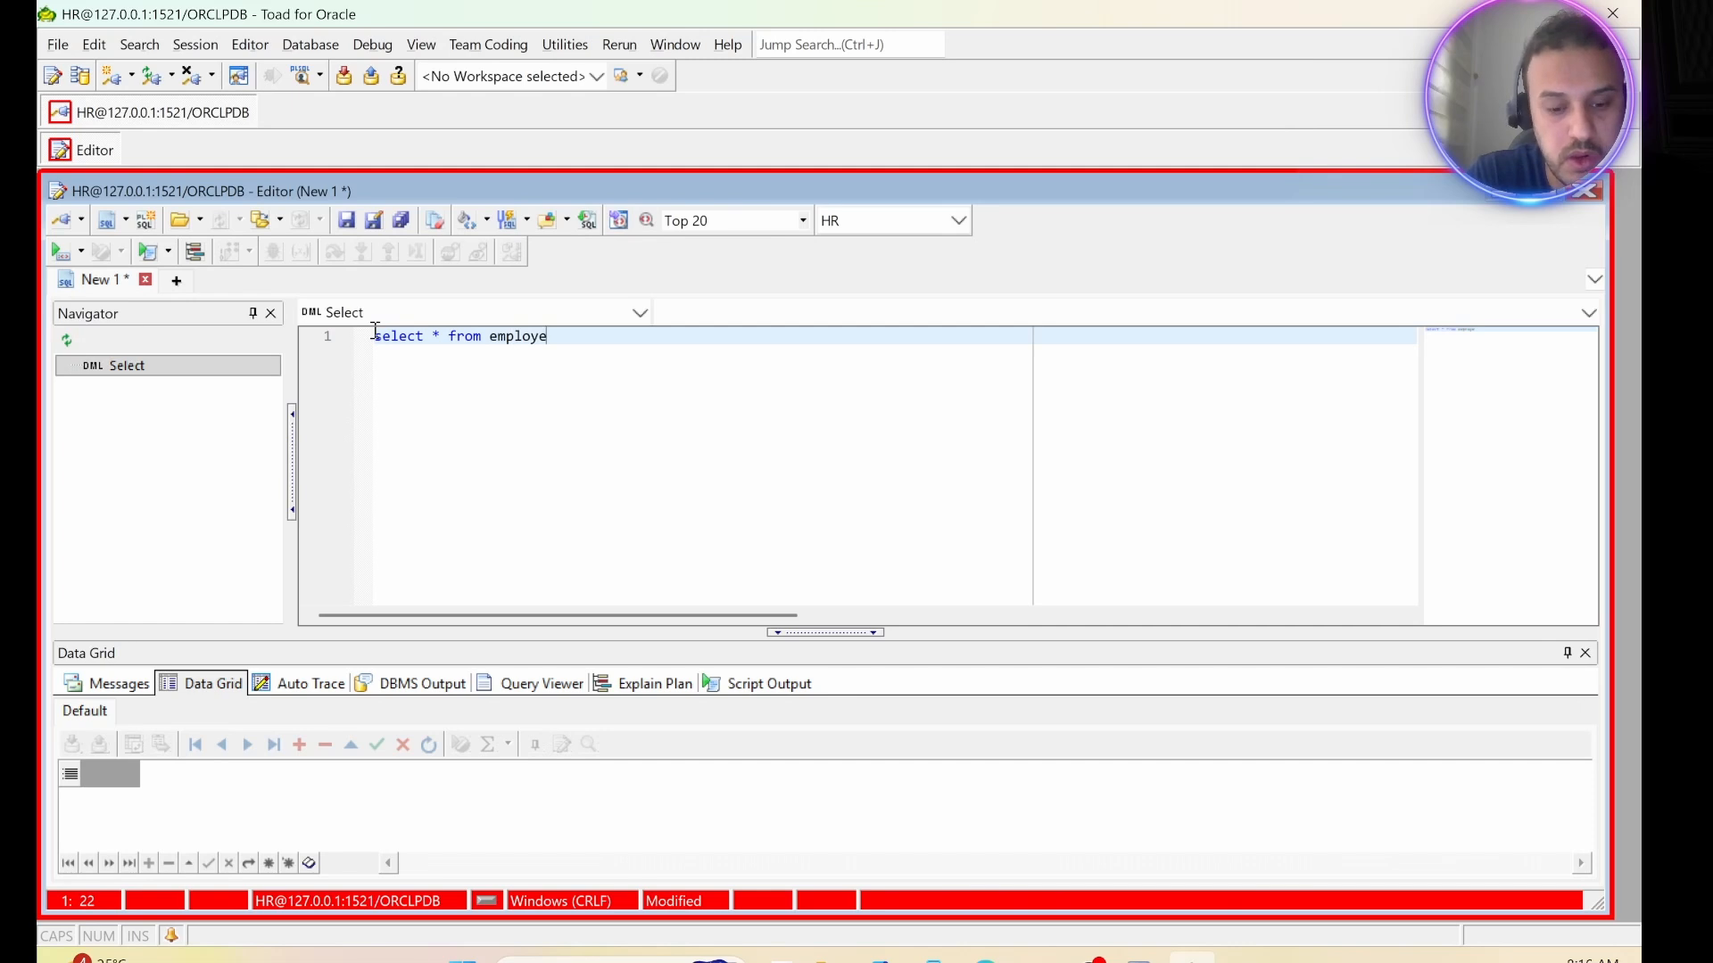
text(es;)
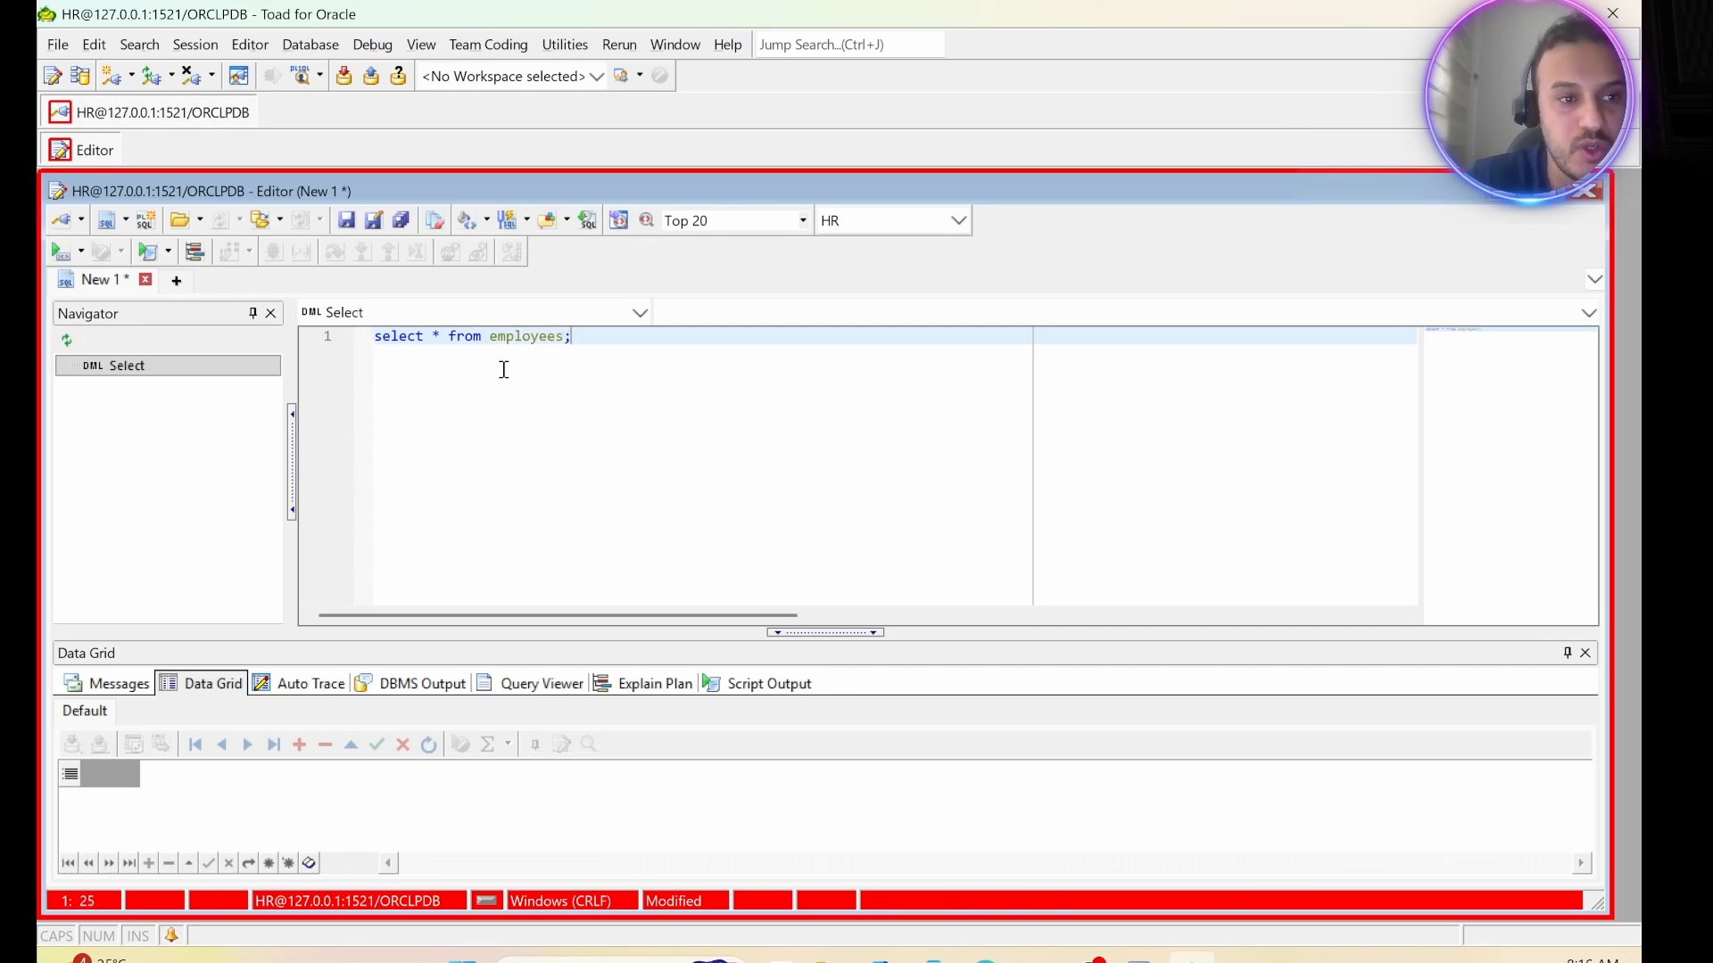
Execute the employees query and browse through the returned rows in the data grid.
click(61, 251)
scroll(517, 785, down, 3)
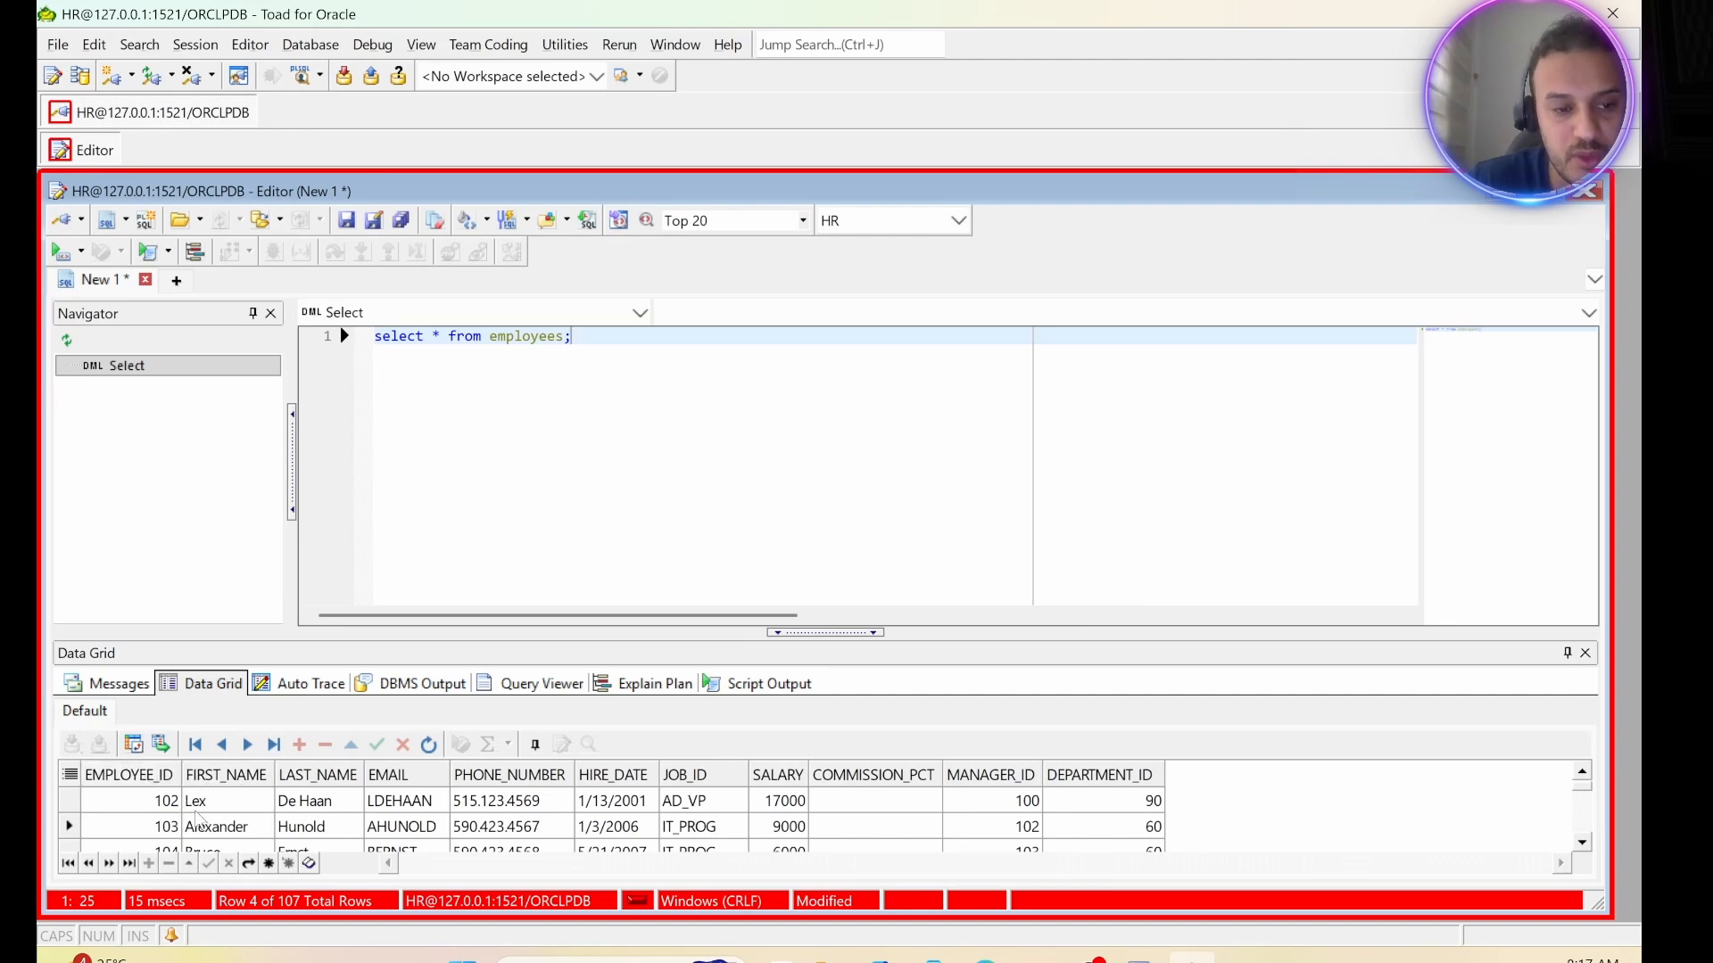
scroll(446, 782, down, 1)
scroll(446, 783, down, 4)
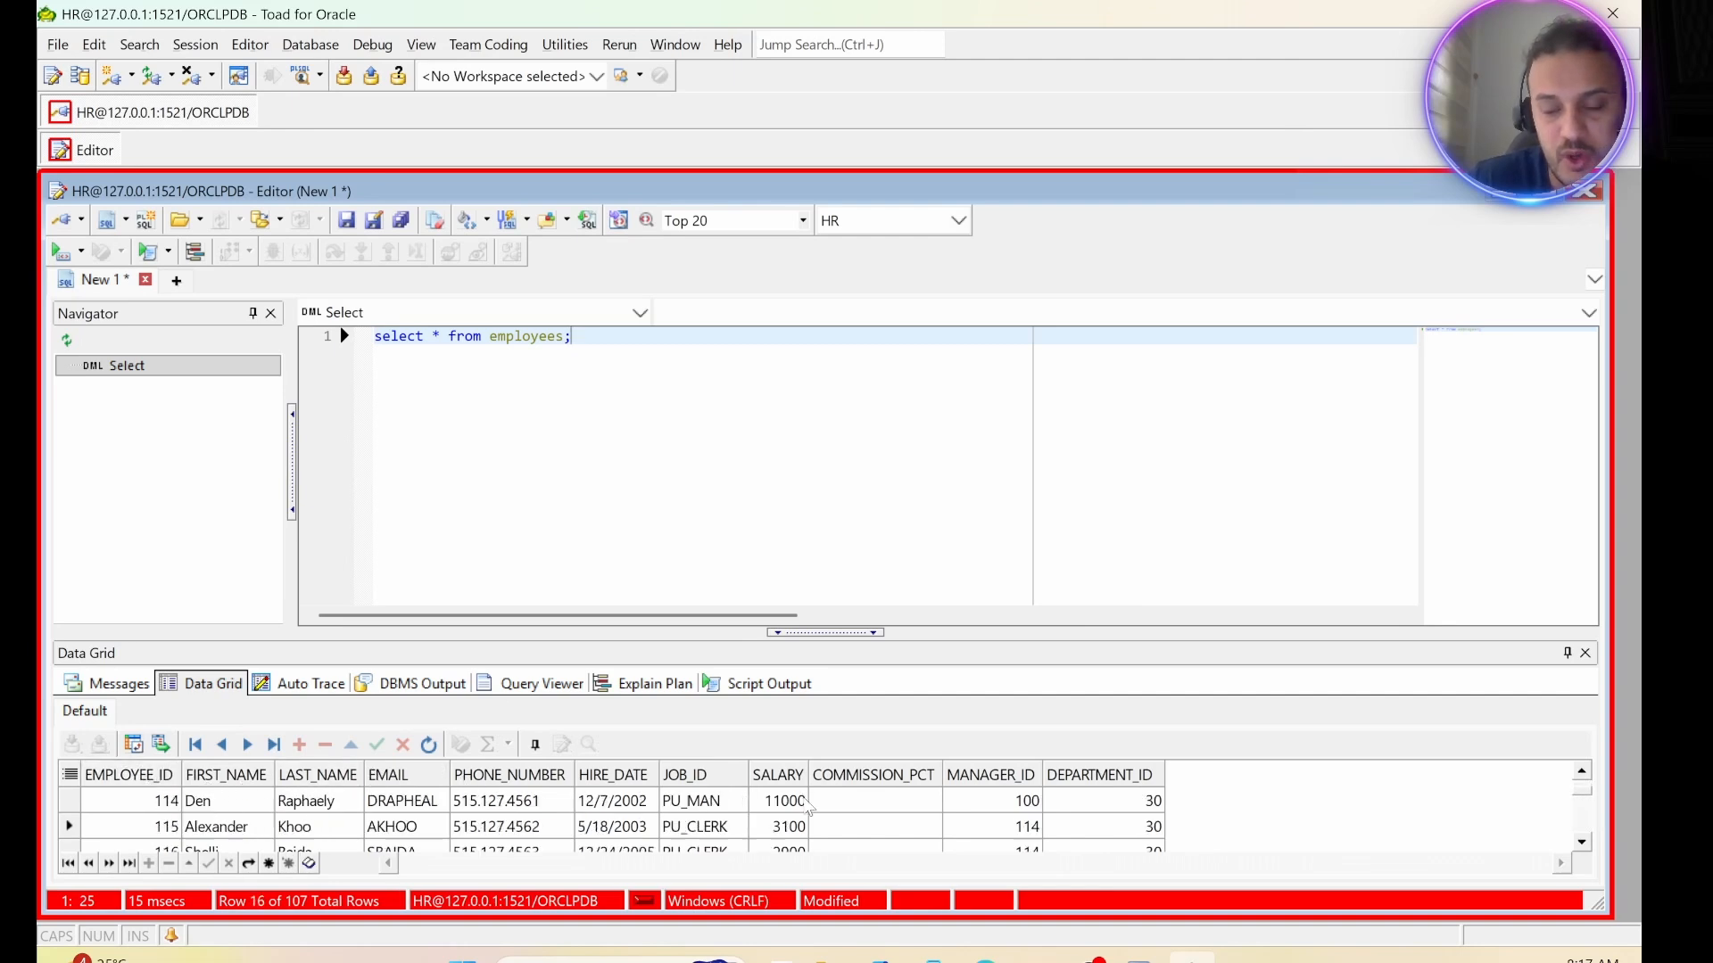